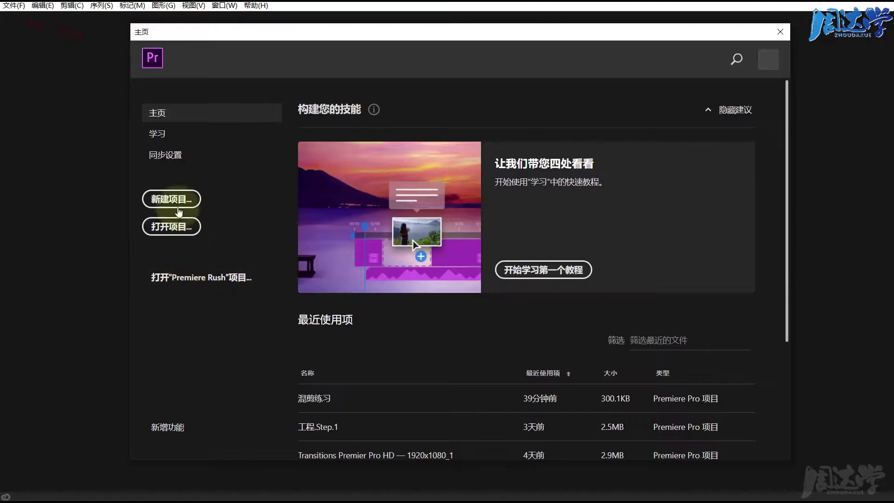
Create a new project named 打字机, saved in C:\PR 素材文件\字幕相关.
left_click(173, 199)
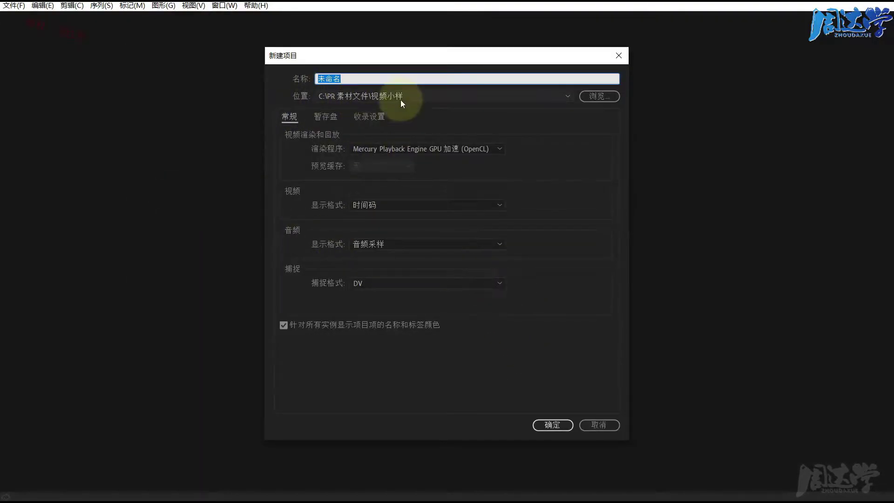
left_click(594, 98)
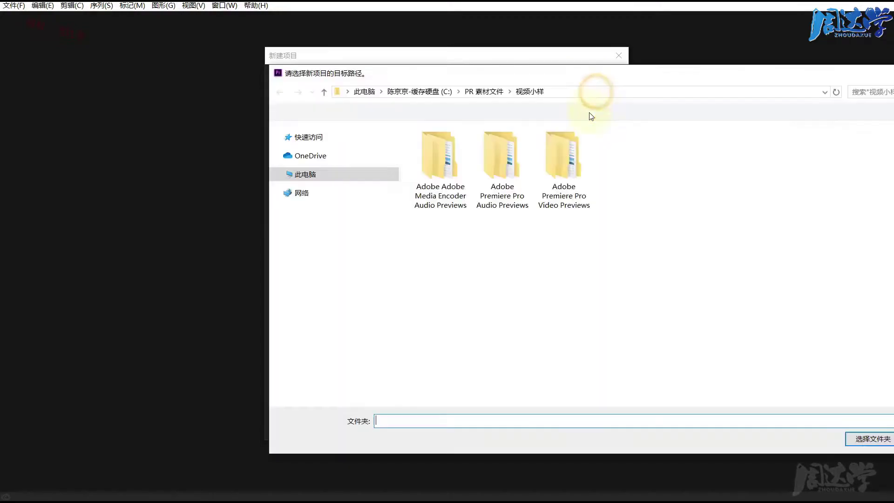
left_click(484, 92)
left_click(869, 441)
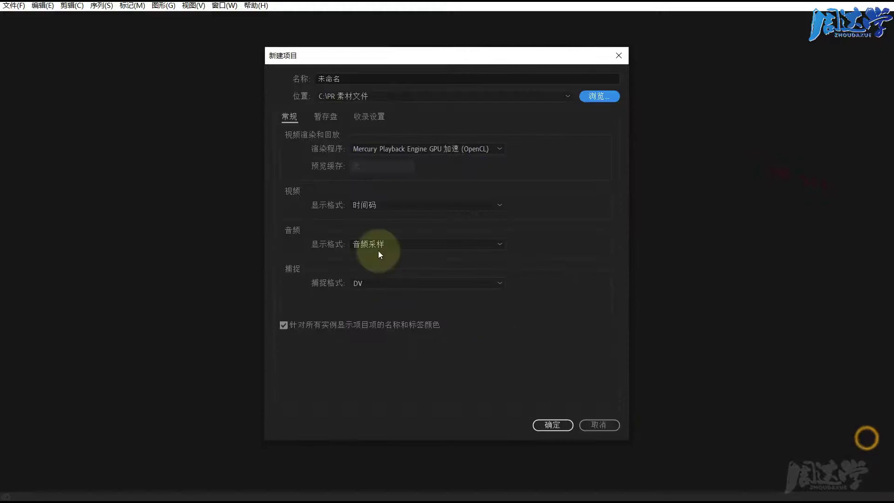
left_click(600, 96)
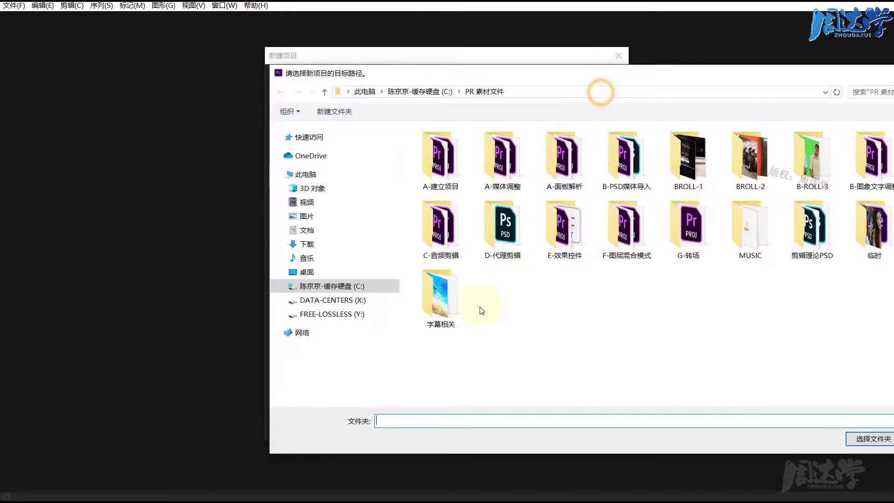
double_click(435, 294)
left_click(869, 439)
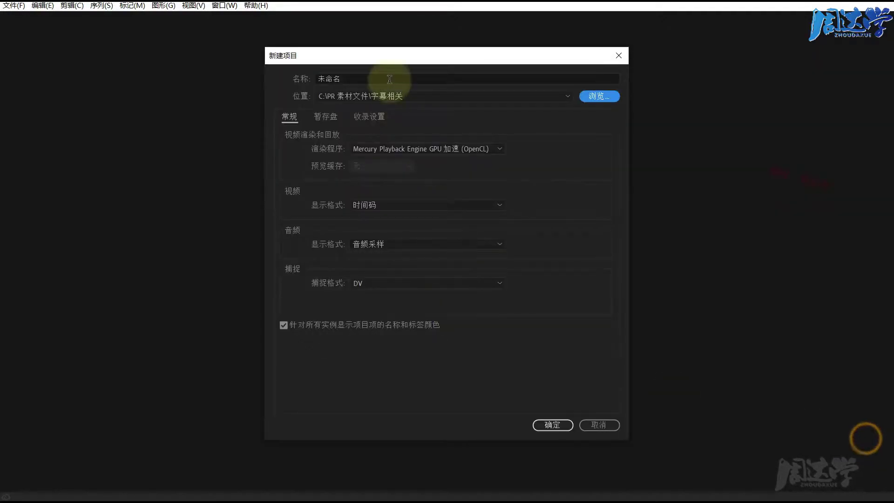
double_click(355, 78)
type("带自己")
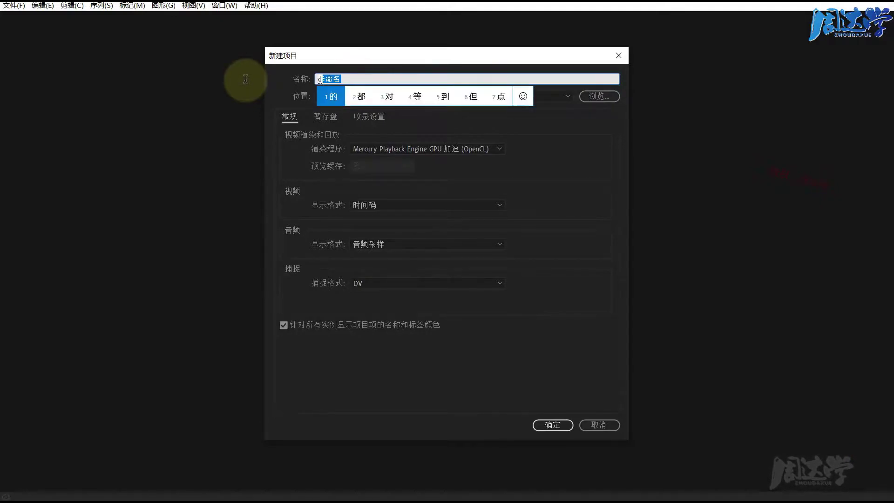
type("打字机")
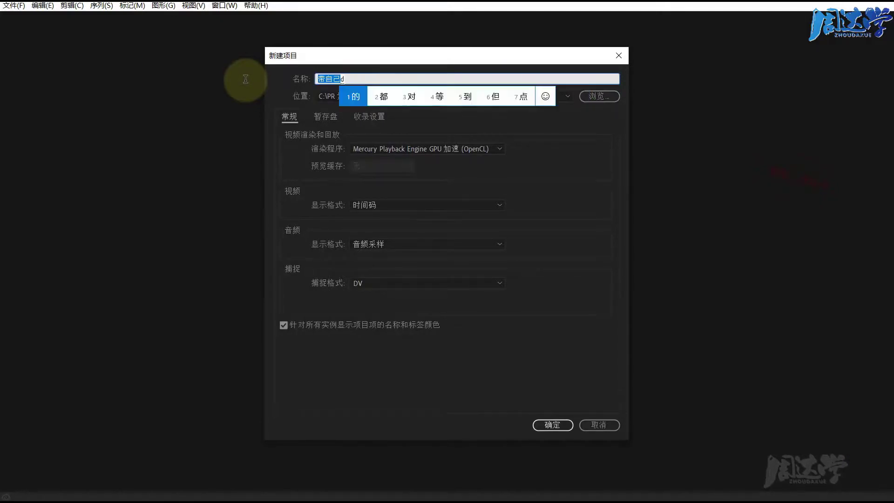
left_click(548, 424)
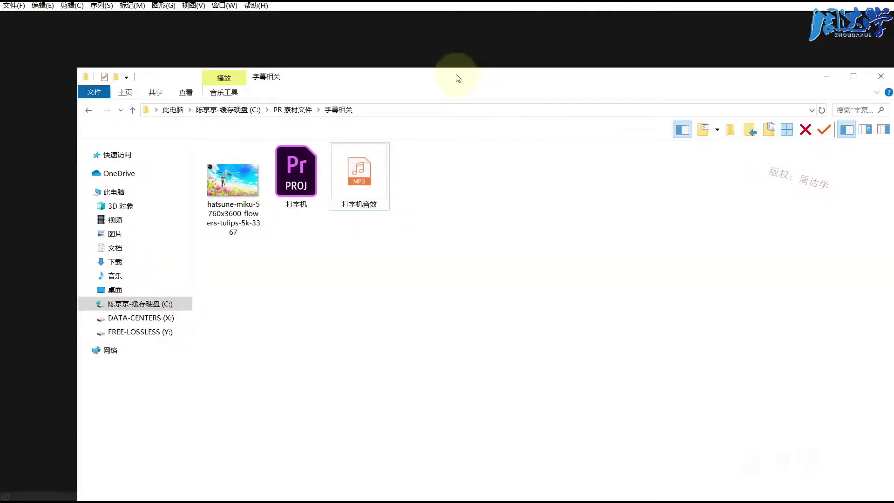
Move the 字幕相关 Explorer window aside and select the hatsune-miku image.
left_click_drag(455, 78, 451, 77)
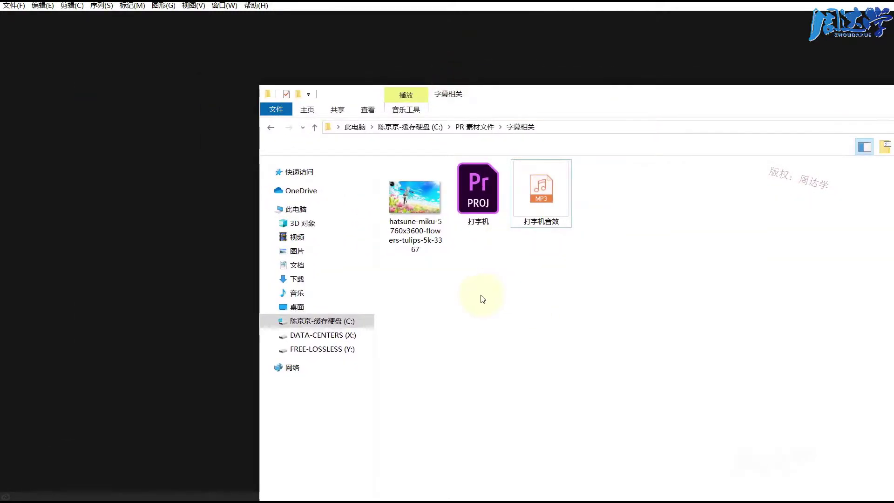
left_click_drag(515, 97, 704, 148)
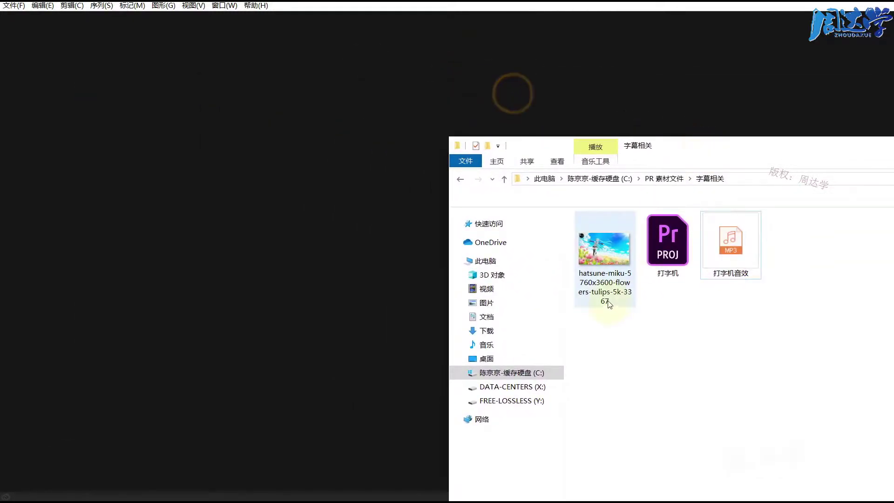
left_click(605, 249)
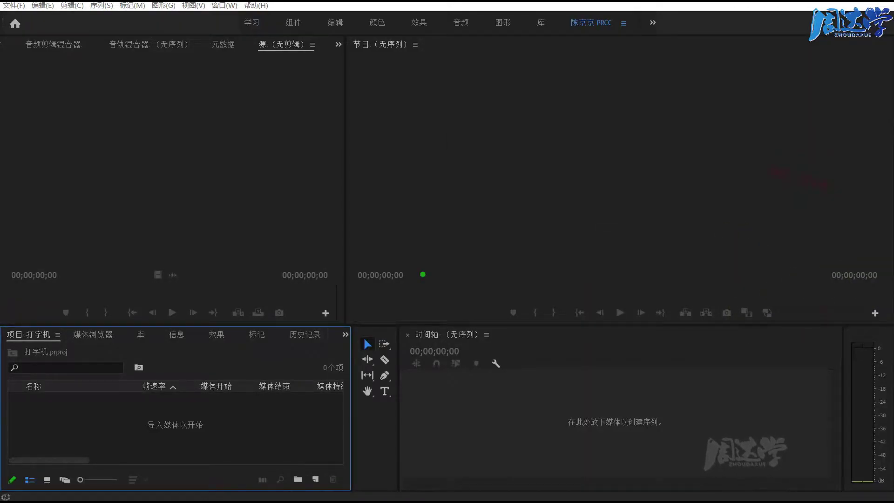
Drag the hatsune-miku image and 打字机音效.mp3 from Explorer into the Project panel.
key("alt+Tab")
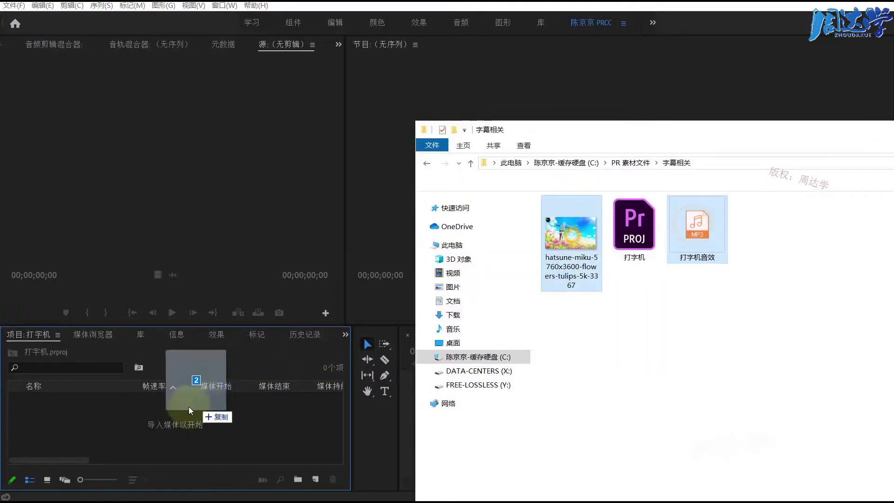
left_click_drag(571, 237, 169, 427)
left_click(175, 432)
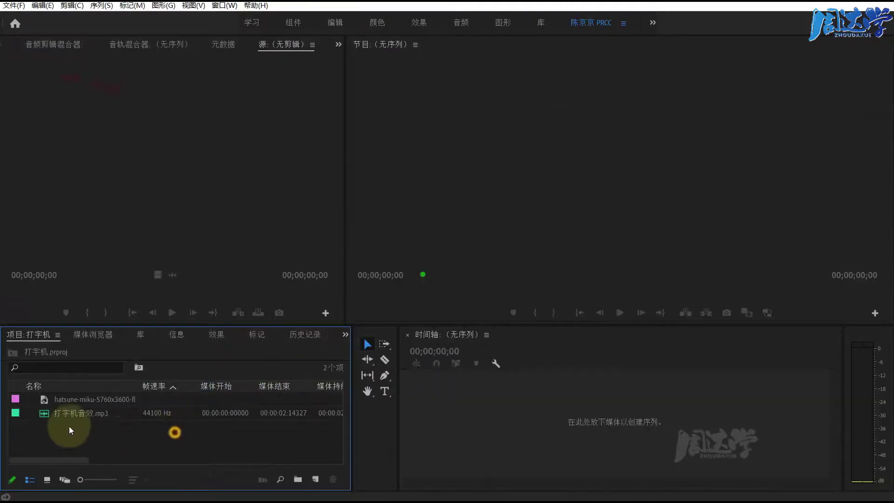
With the hatsune-miku image selected, start a new sequence from the New Item menu.
left_click(67, 401)
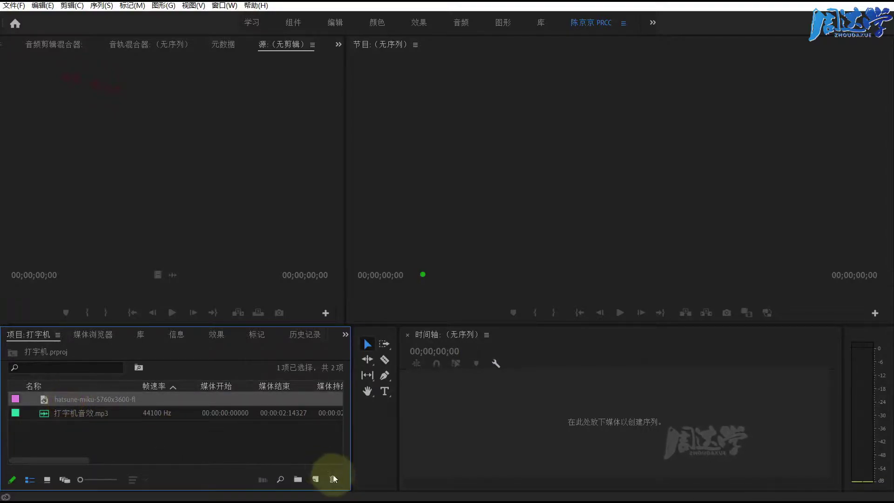
left_click(315, 479)
left_click(337, 336)
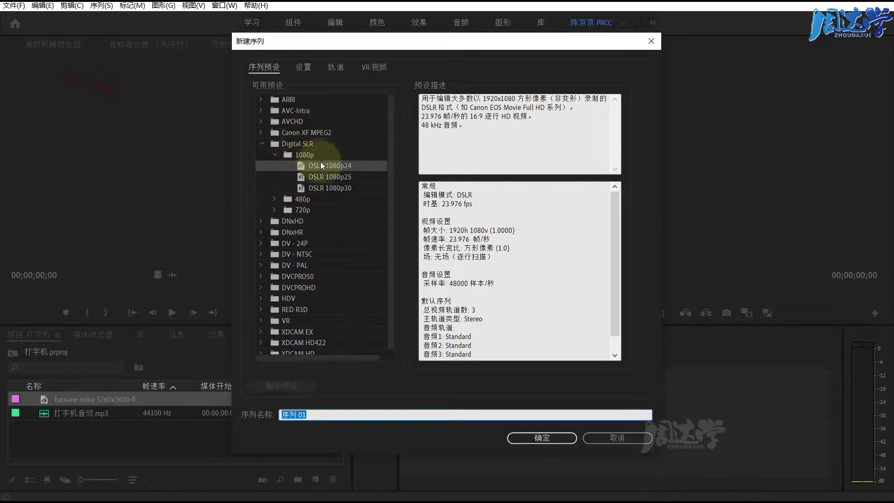
Create 序列 01 with the DSLR 1080p24 preset and place the hatsune-miku image at the start of V1.
left_click(322, 165)
left_click(536, 437)
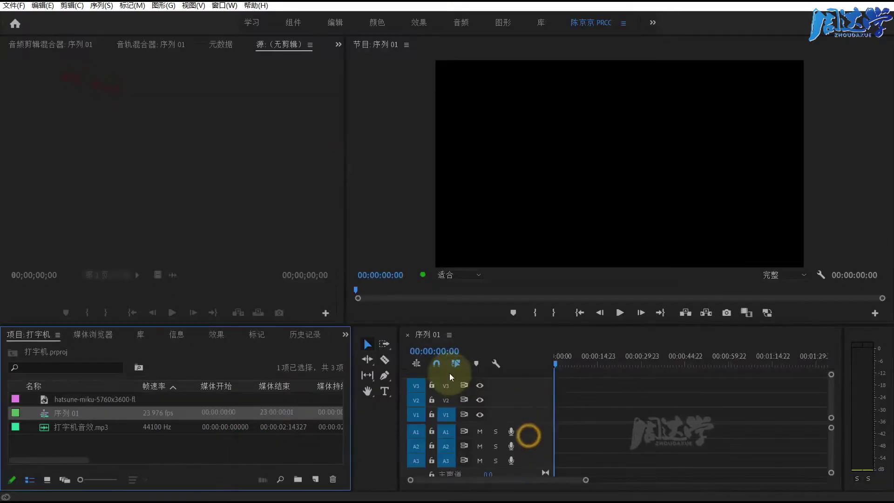
left_click(64, 400)
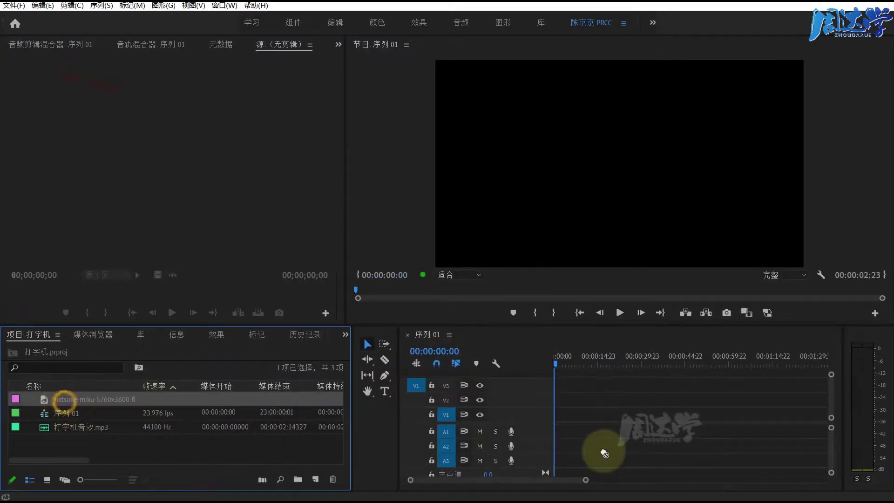
mouse_move(604, 453)
left_mouse_down()
mouse_move(560, 414)
mouse_move(828, 414)
left_mouse_up()
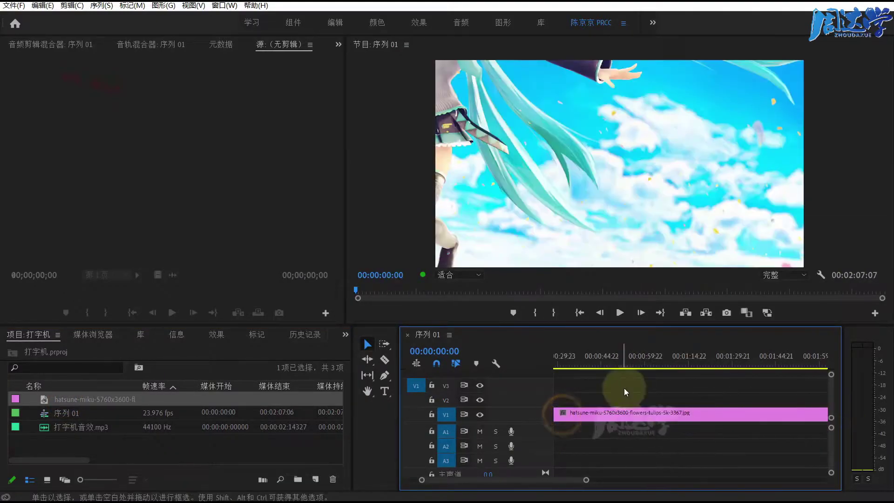
left_click(623, 410)
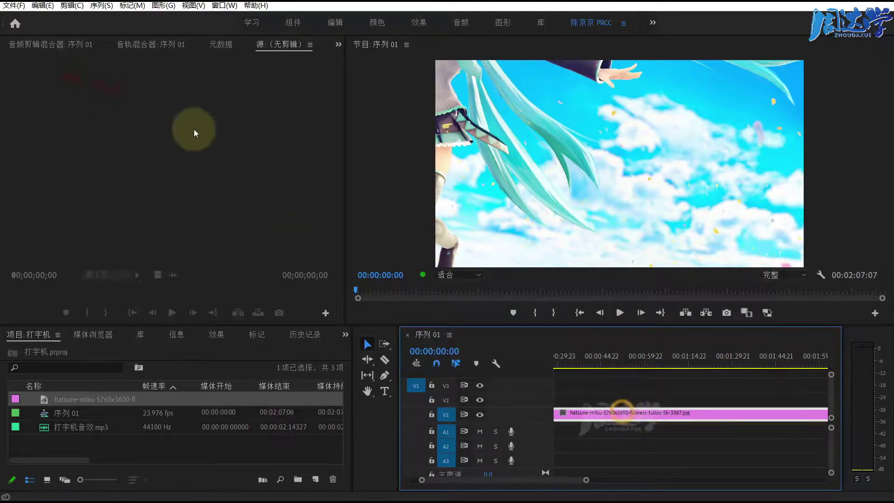
Scale the background image to 46 under Motion in Effect Controls.
left_click(339, 44)
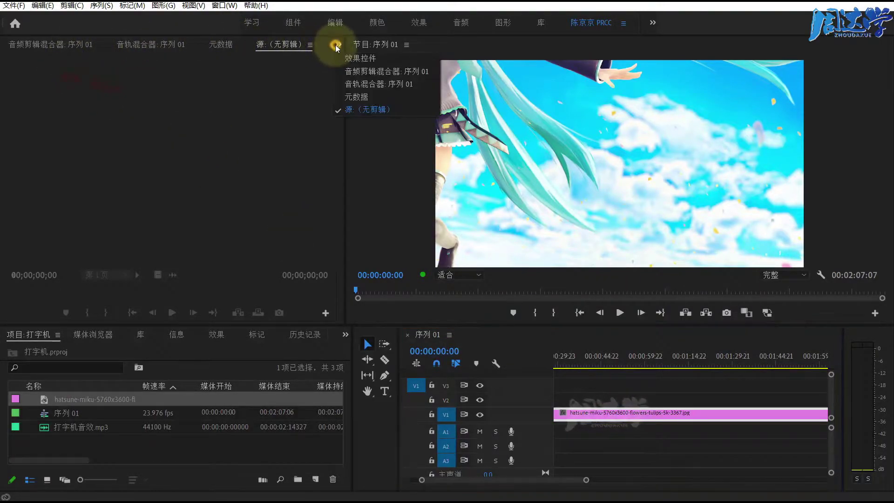
left_click(347, 56)
left_click(582, 414)
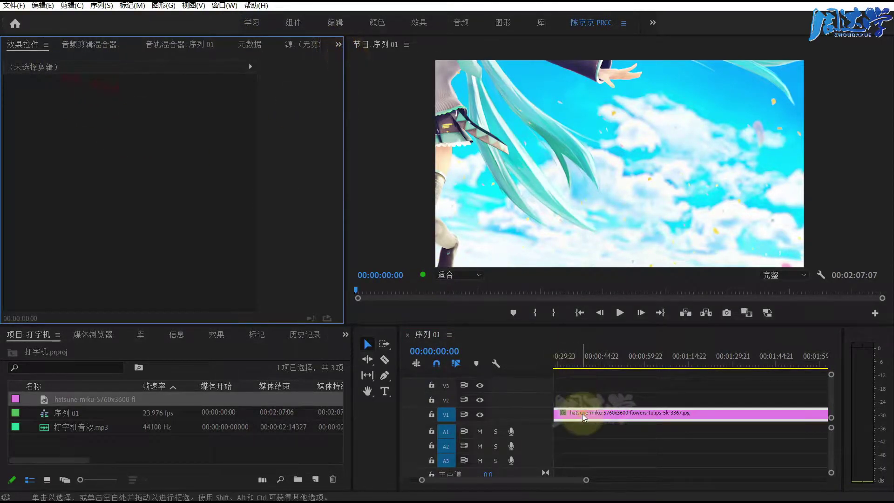
left_click(9, 92)
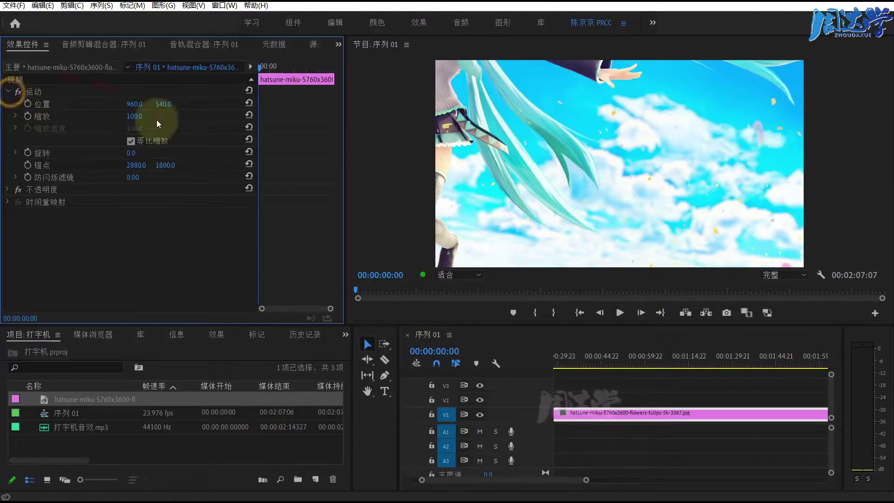
left_click_drag(135, 116, 134, 116)
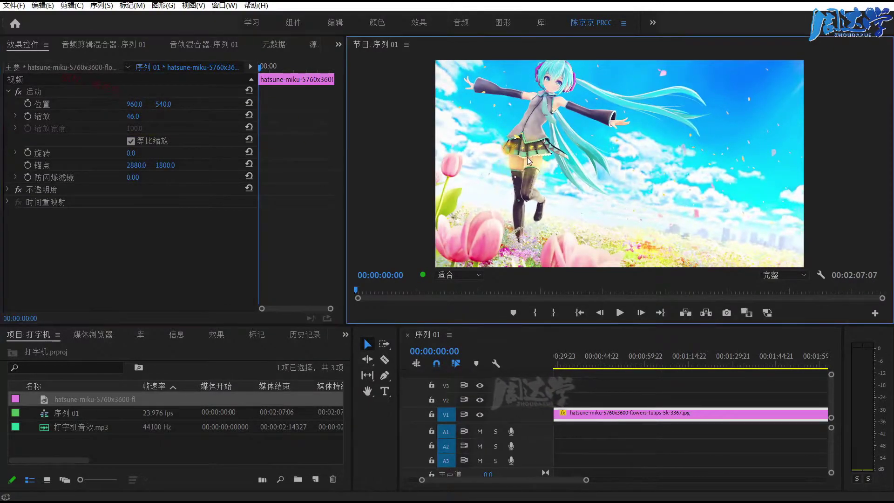
Reposition the image to 950.9, 621.9 in the Program Monitor and enlarge the monitor panel.
left_click(30, 91)
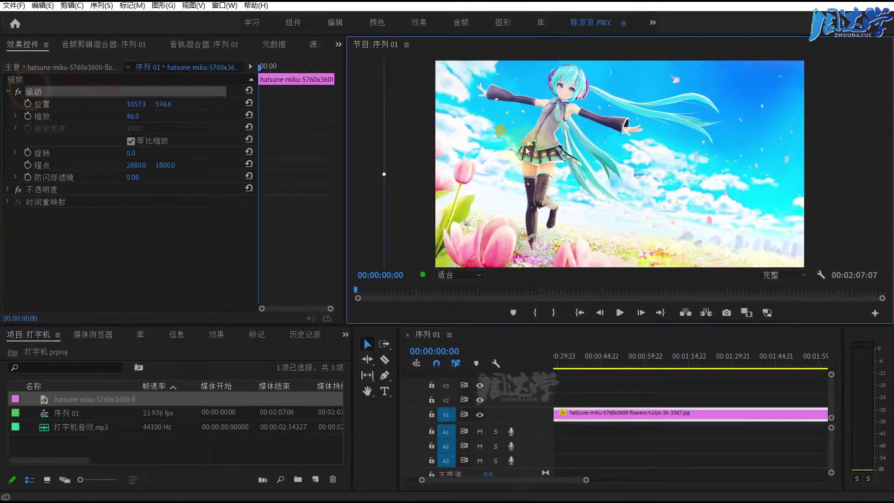
left_click_drag(560, 168, 569, 196)
left_click_drag(509, 158, 499, 147)
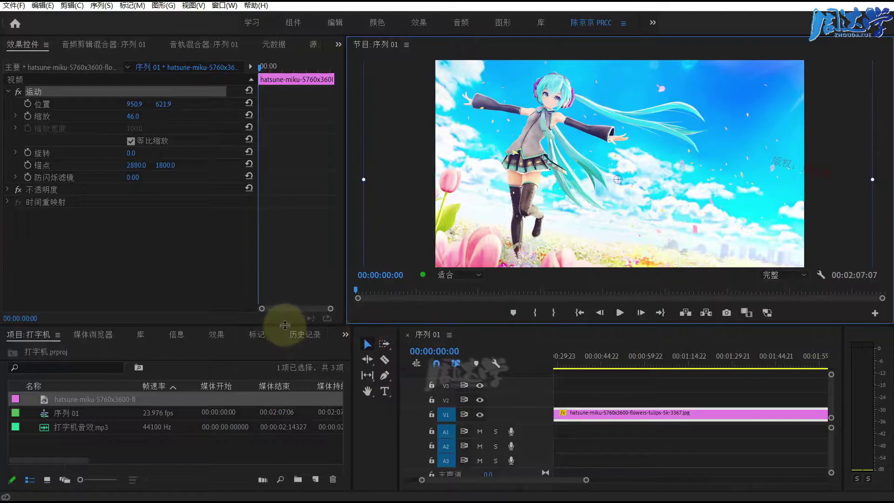
mouse_move(285, 325)
left_mouse_down()
mouse_move(274, 376)
mouse_move(272, 367)
left_mouse_up()
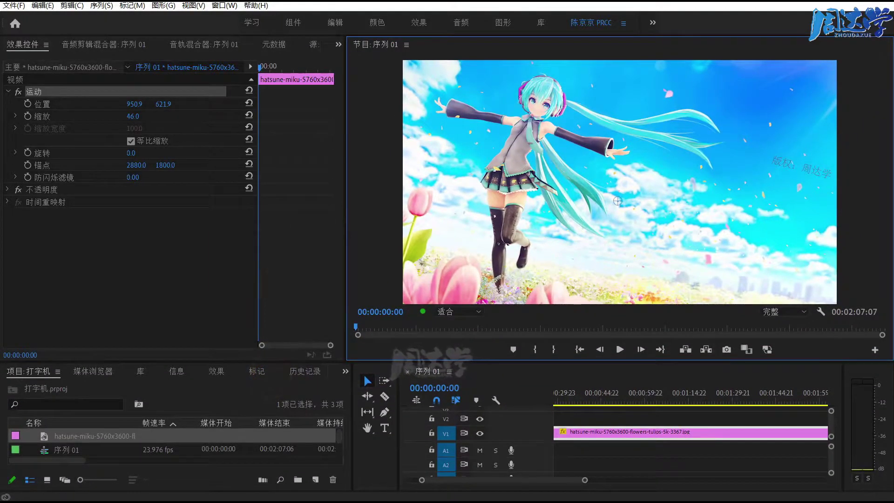
Place 打字机音效.mp3 at the start of track A1 and zoom the timeline in on it.
left_click(203, 422)
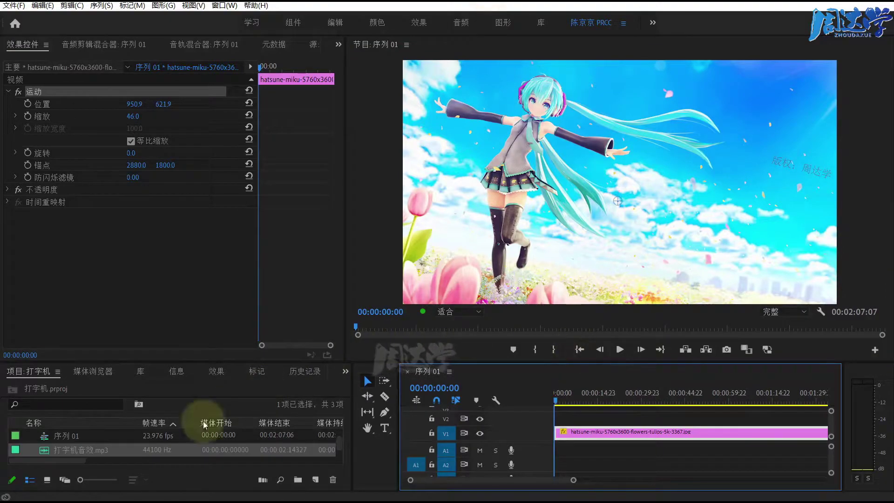
left_click_drag(64, 445, 572, 450)
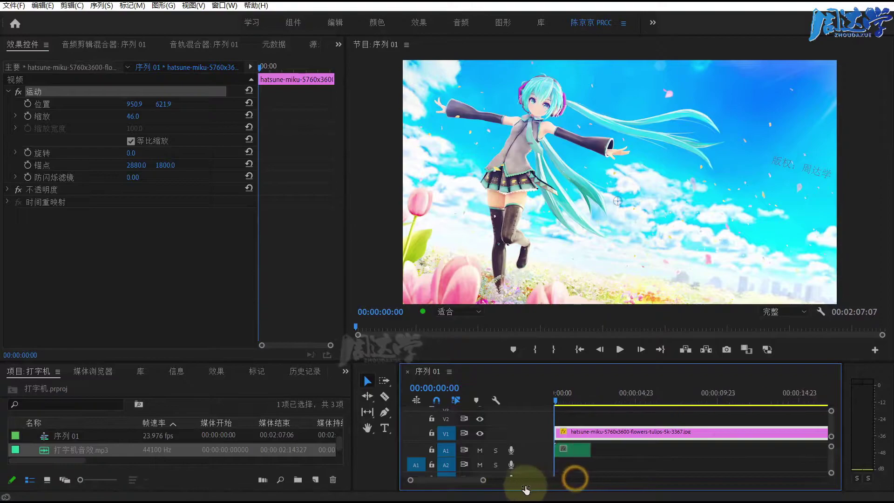
left_click_drag(574, 479, 451, 479)
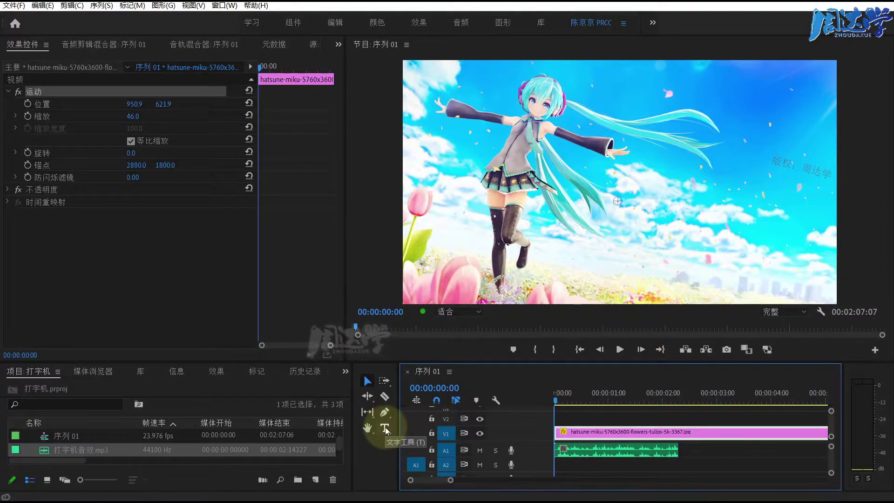
Select the Type tool and set a text entry point on the Program Monitor preview.
left_click(385, 428)
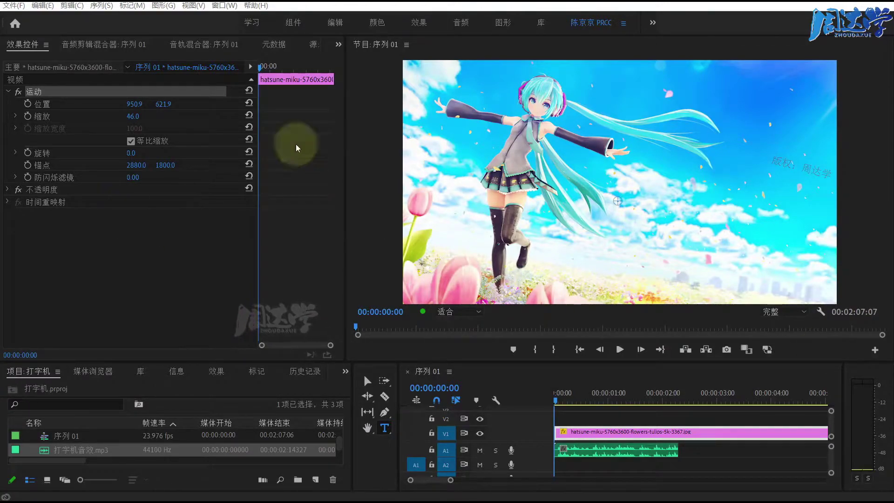
left_click(383, 427)
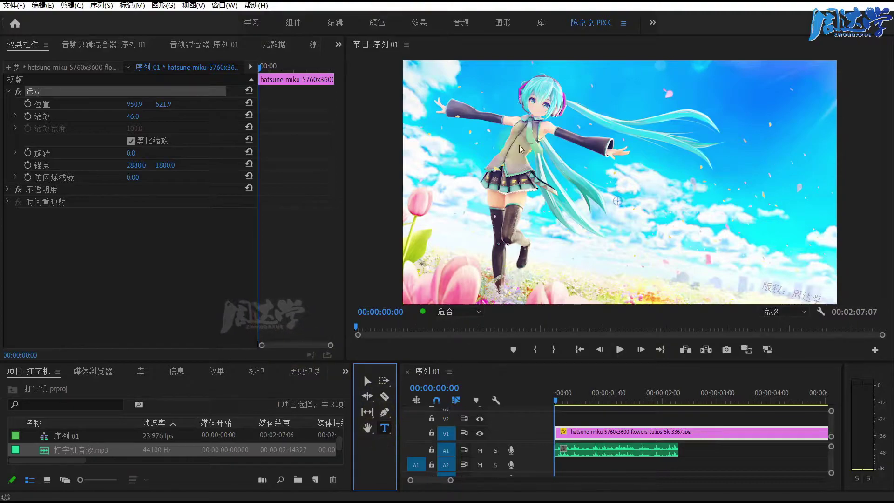
left_click(488, 135)
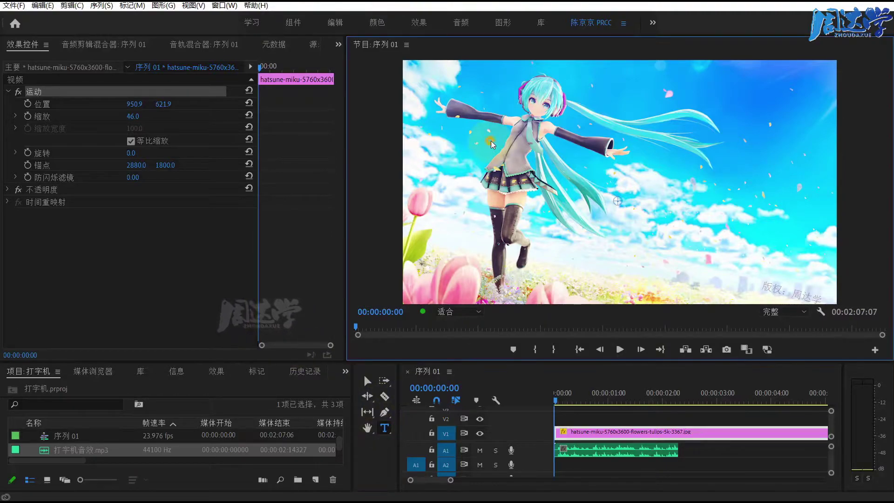
left_click(385, 427)
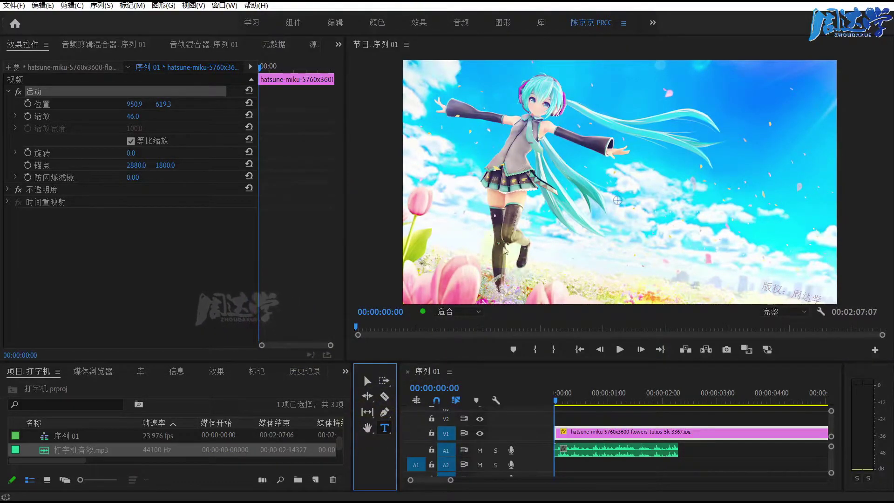
left_click(477, 129)
left_click(69, 142)
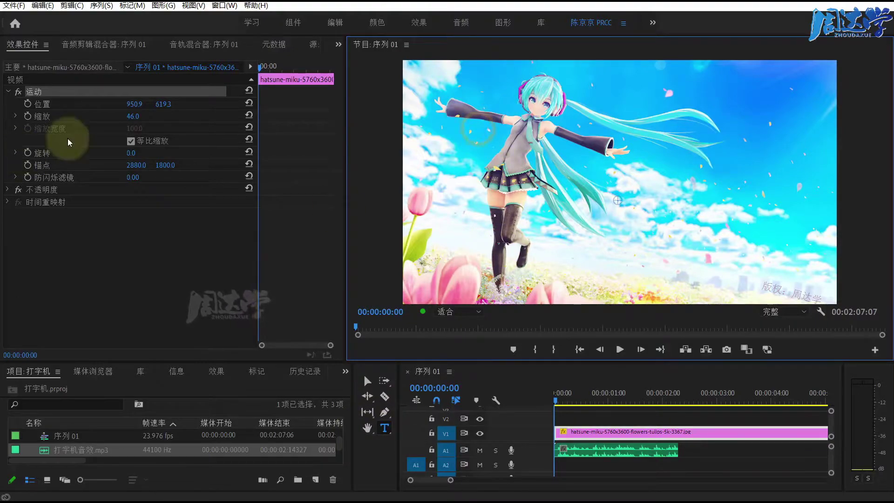
left_click(118, 259)
left_click(502, 159)
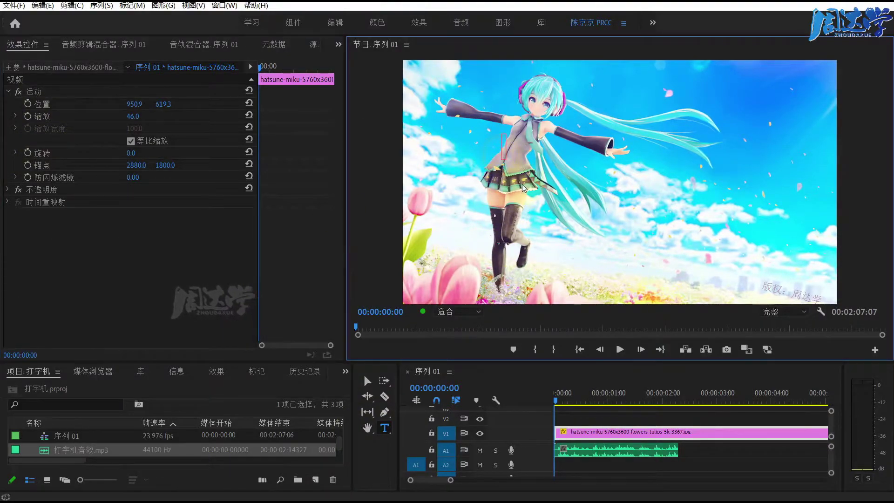
Type the title 仗剑红尘已是癫， and delete the stray trailing V.
type("仗剑红尘已是癫，V")
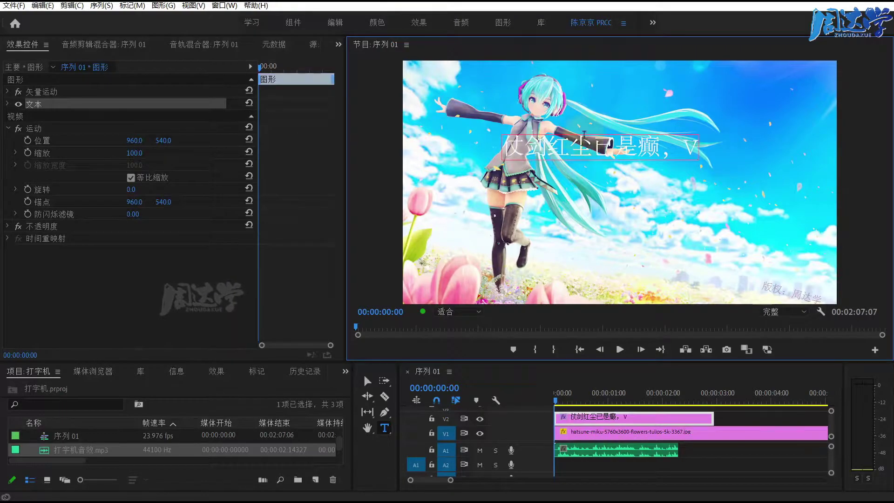
left_click(682, 151)
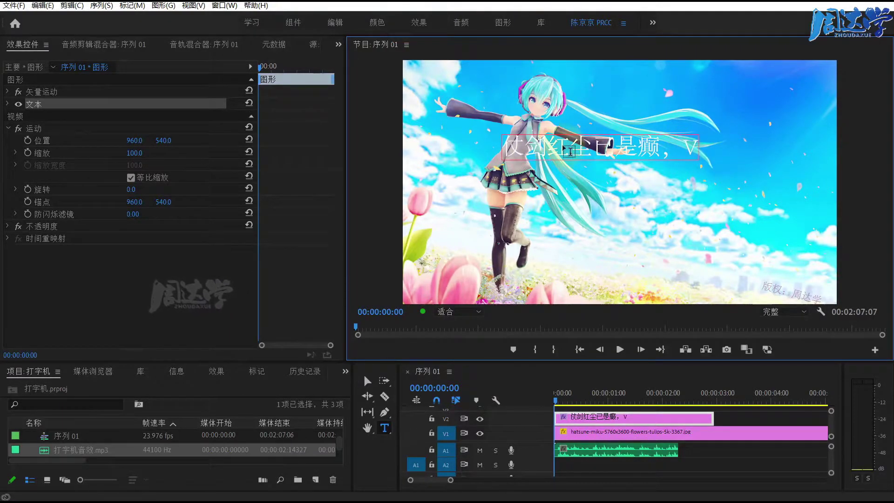
left_click(367, 381)
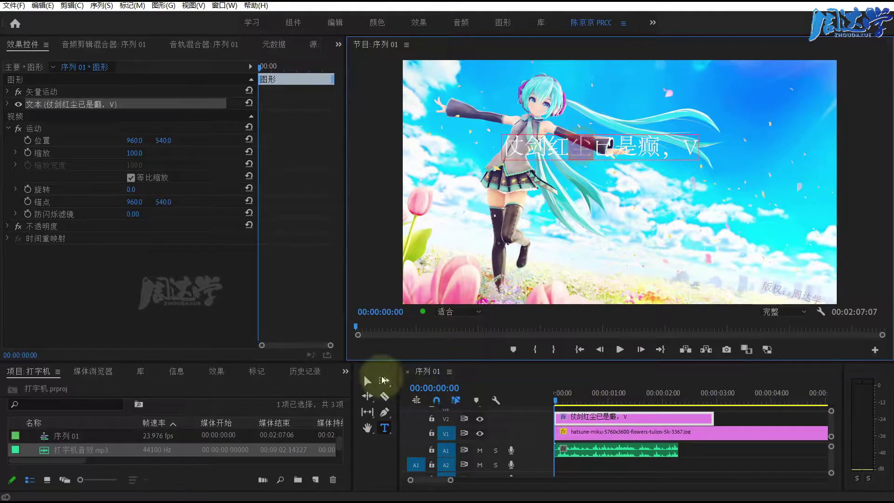
double_click(688, 154)
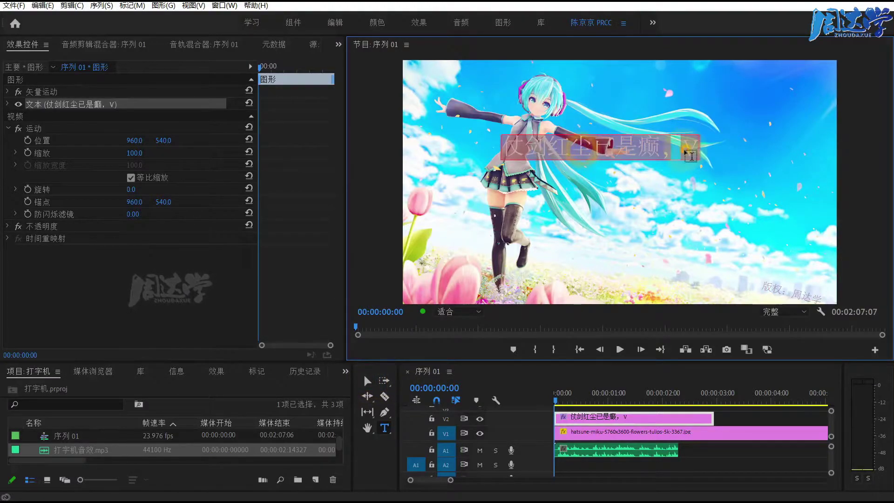
double_click(711, 149)
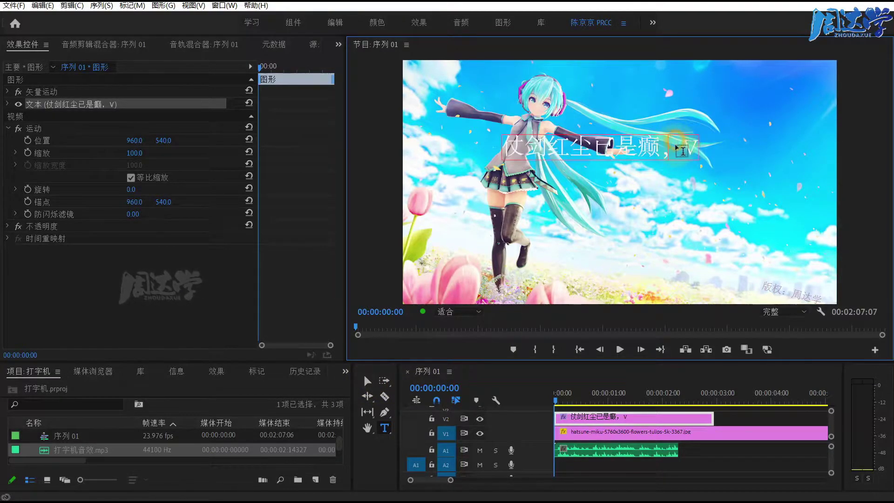
key("BackSpace")
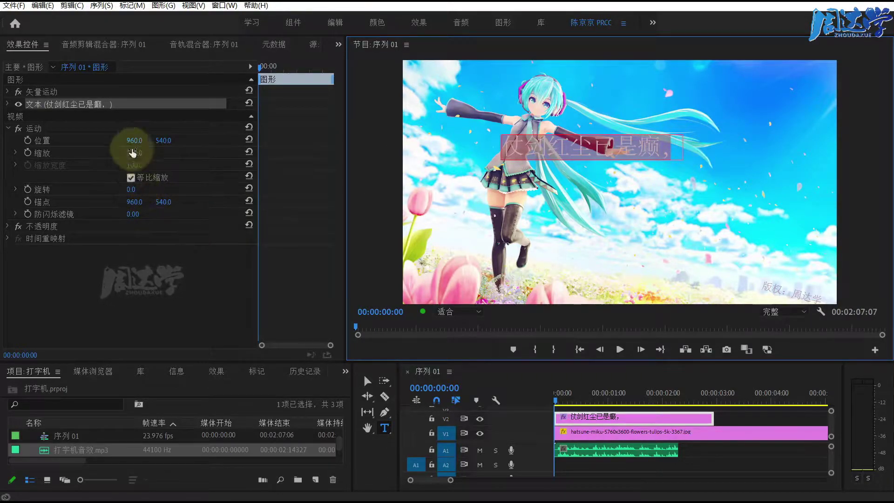
left_click(8, 104)
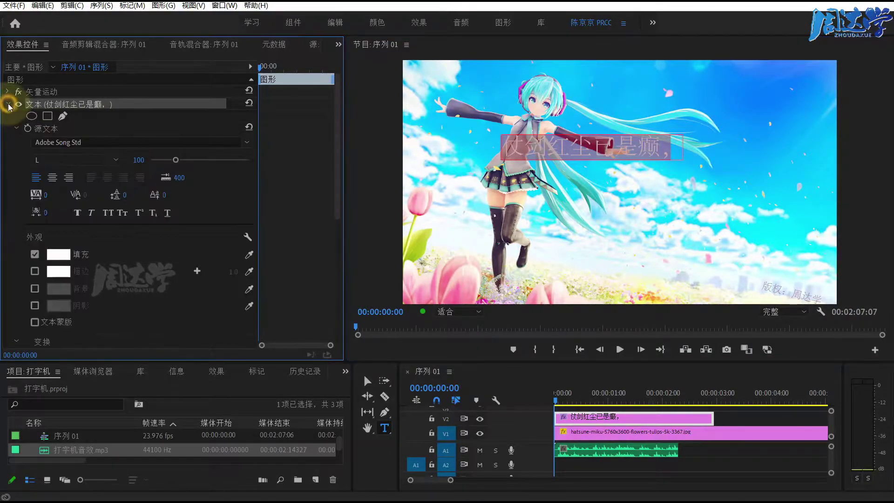
left_click(247, 147)
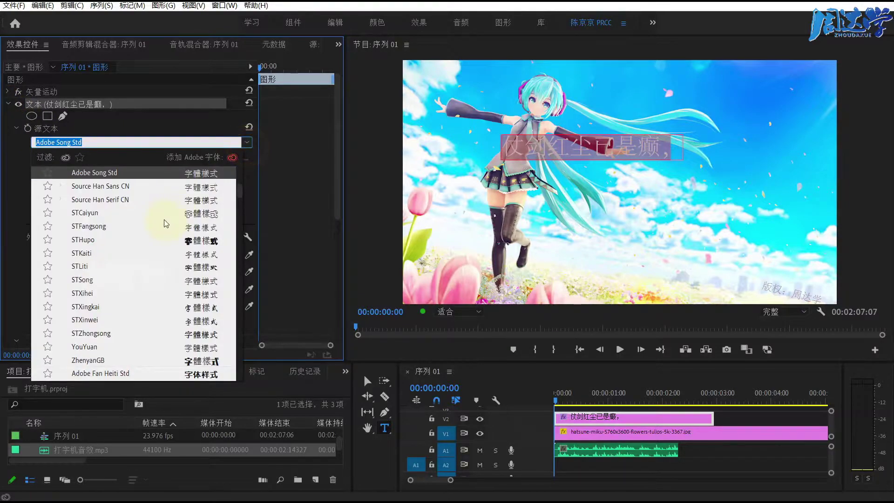
Change the title's font to Source Han Sans CN, style Bold, size 158.
left_click(101, 187)
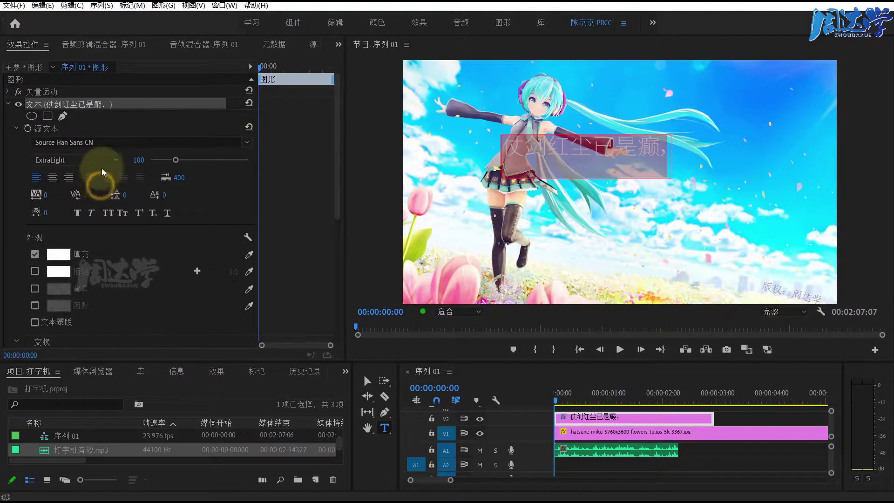
left_click(118, 161)
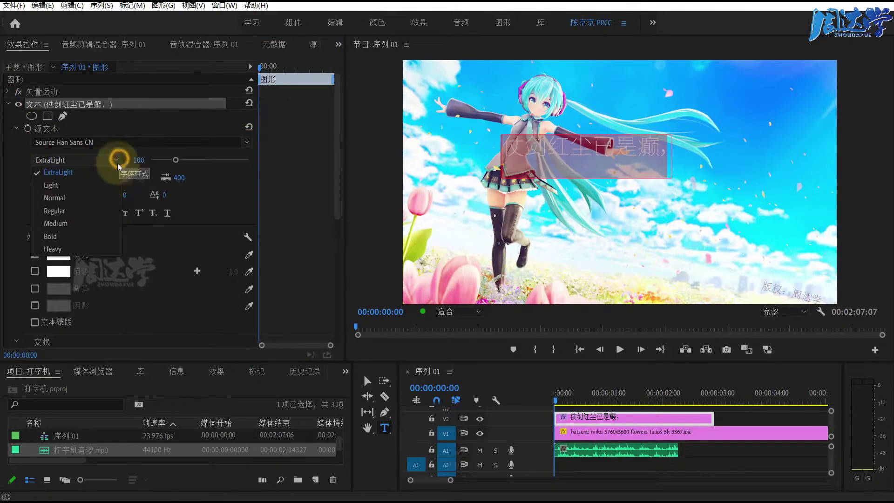
left_click(51, 236)
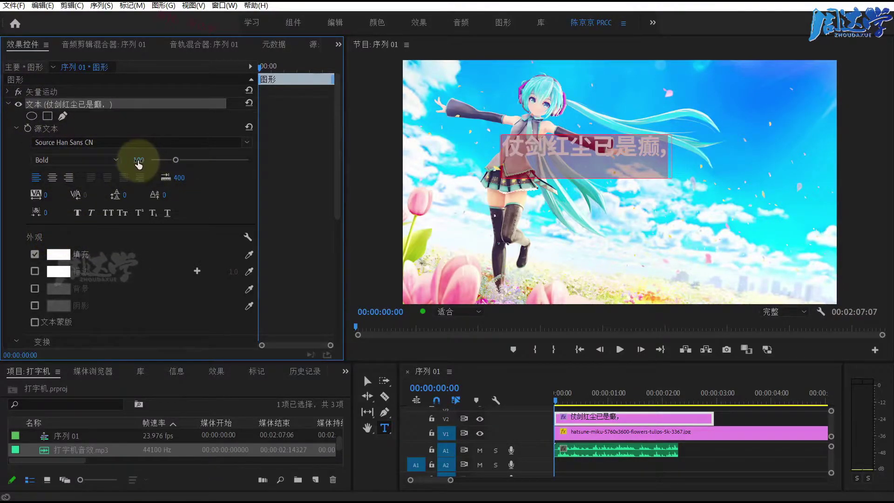
left_click_drag(137, 160, 190, 163)
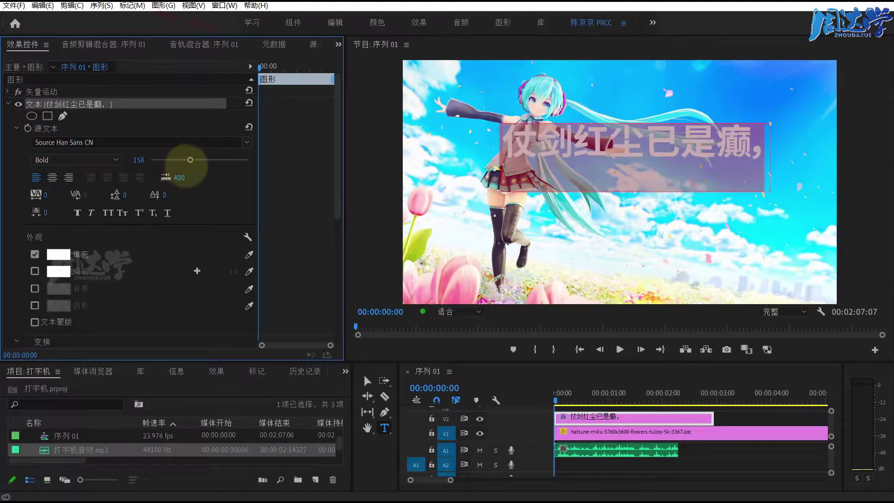
left_click(290, 172)
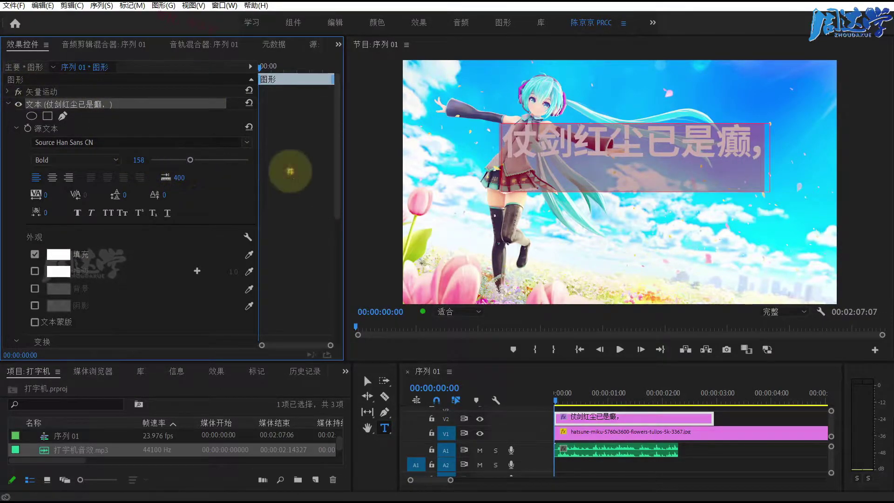
left_click(617, 433)
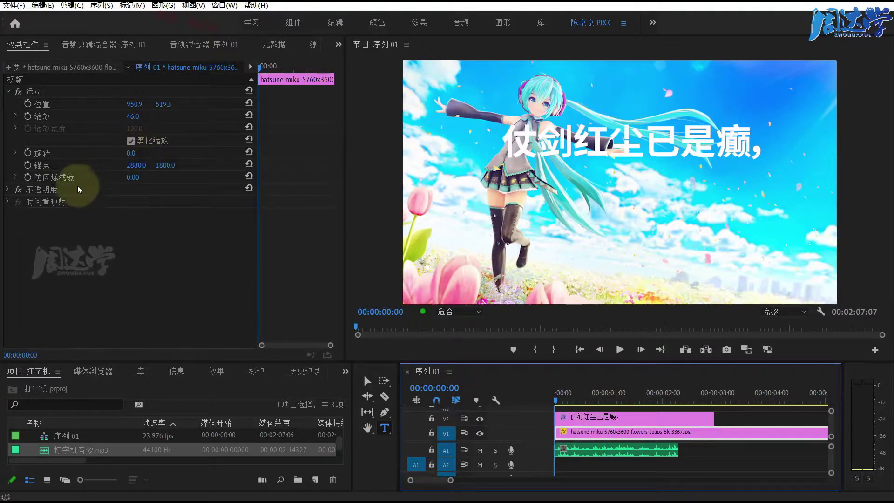
Lower the hatsune-miku background's Opacity to 80, then scrub it down to 64%.
left_click(8, 189)
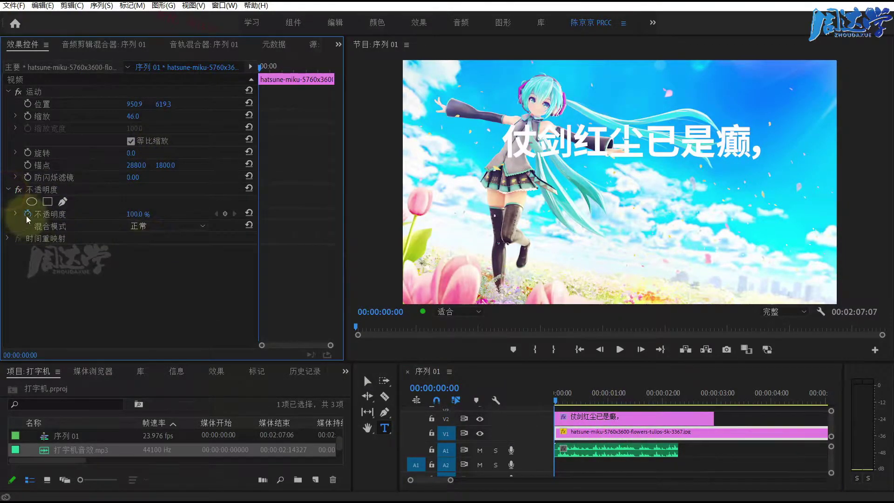
left_click(49, 214)
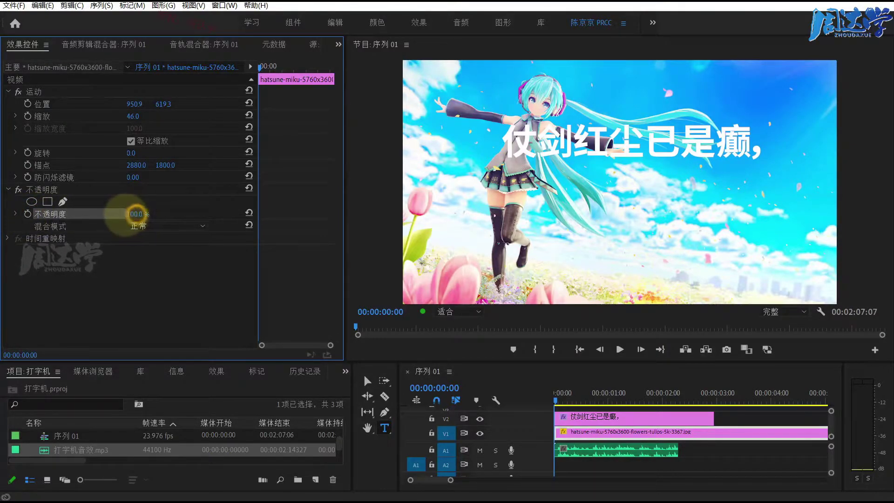
left_click(135, 214)
type("80")
left_click(169, 214)
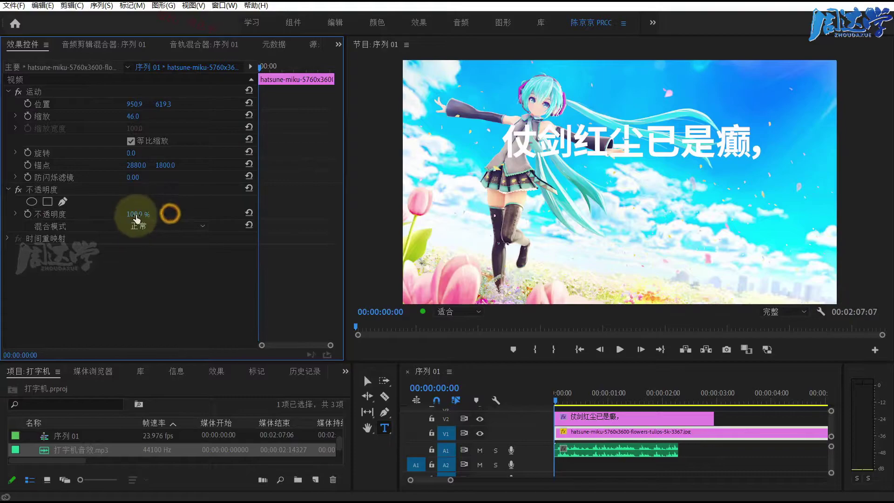
left_click_drag(135, 214, 96, 213)
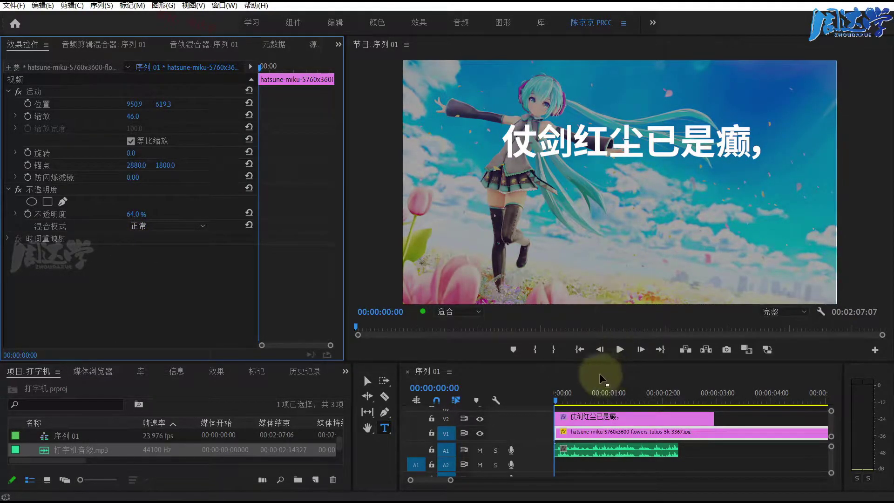
left_click(584, 420)
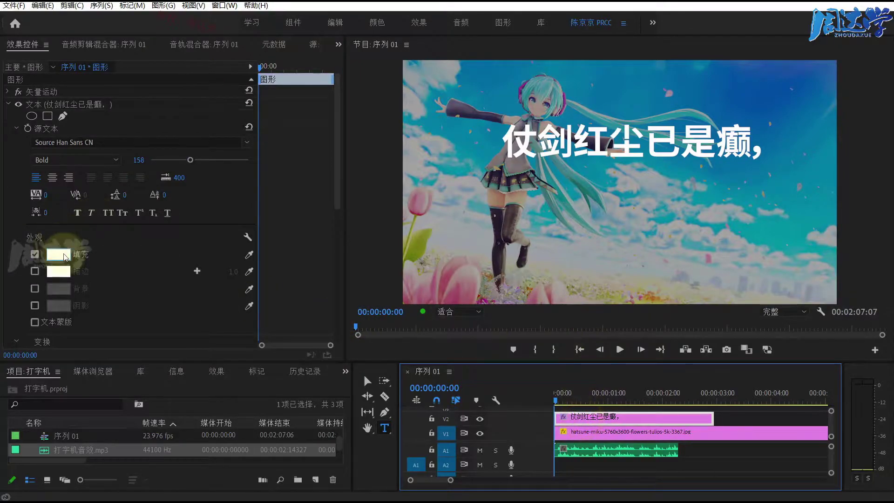
Set the title's fill colour to bright yellow.
left_click(64, 256)
left_click_drag(575, 67, 594, 100)
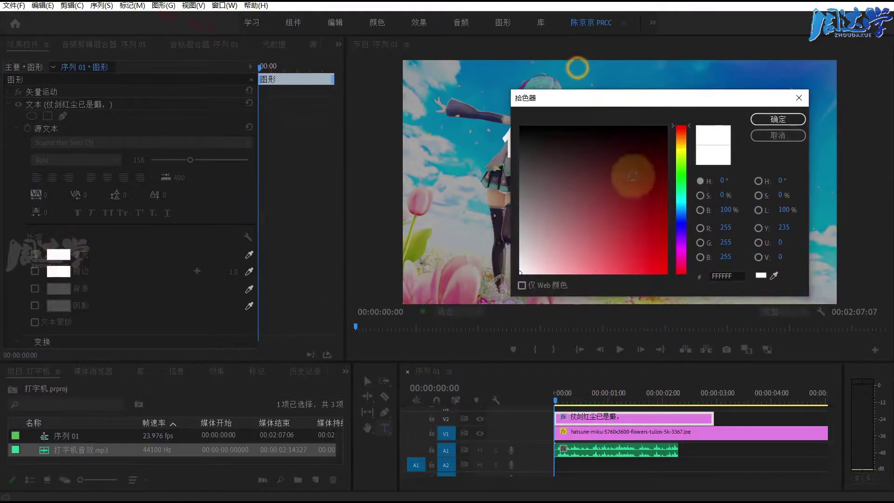
left_click(684, 162)
left_click(660, 272)
left_click(792, 119)
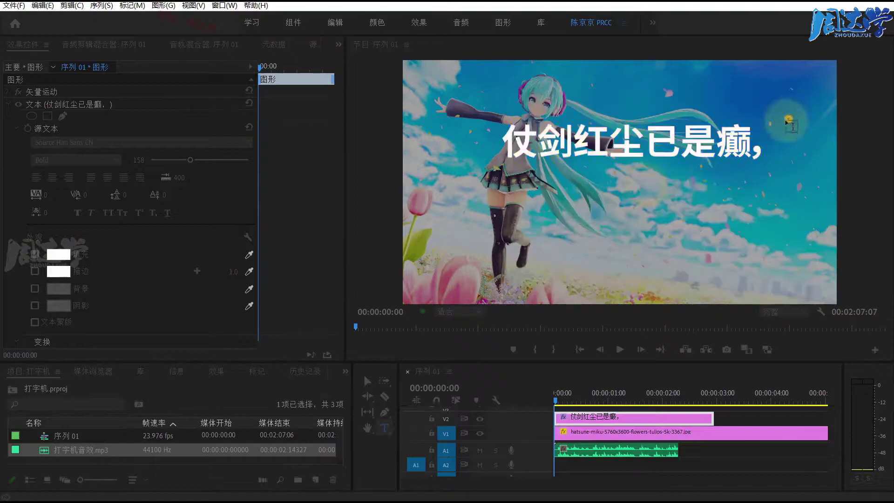
Enable a black stroke on the title with width 10.
left_click(34, 271)
left_click(59, 271)
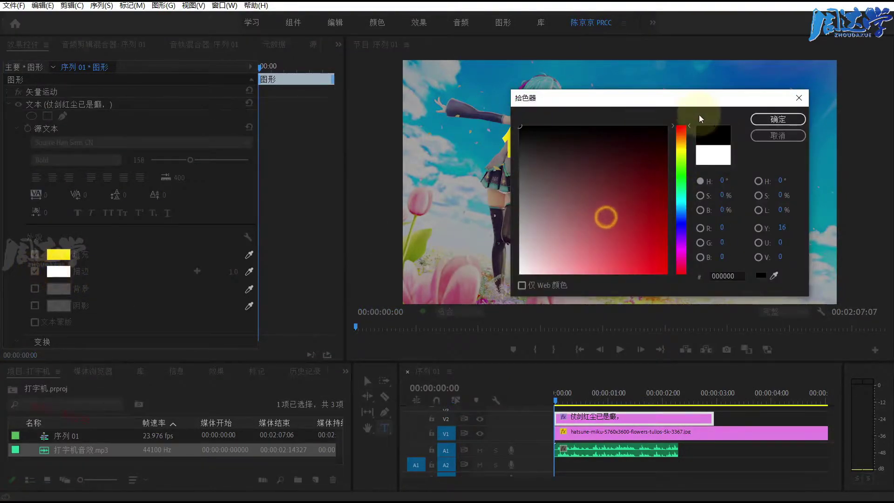
left_click(778, 119)
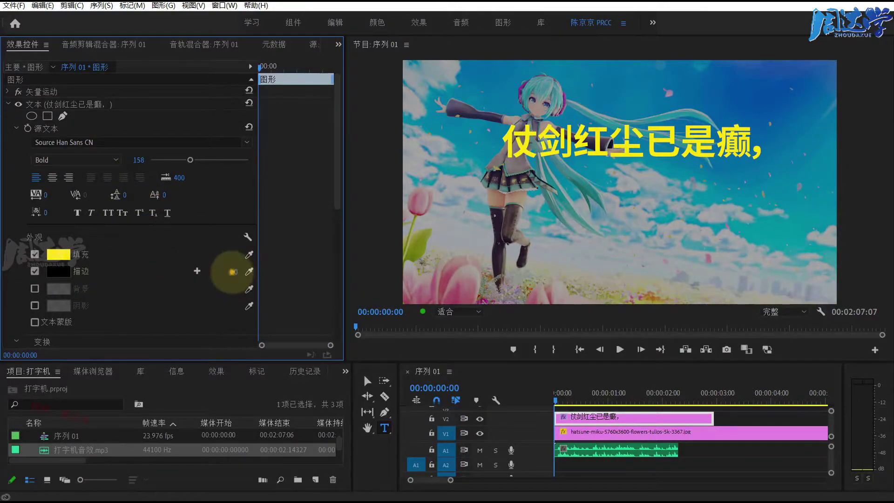
mouse_move(233, 271)
left_mouse_down()
mouse_move(210, 266)
mouse_move(236, 266)
left_mouse_up()
left_click(224, 268)
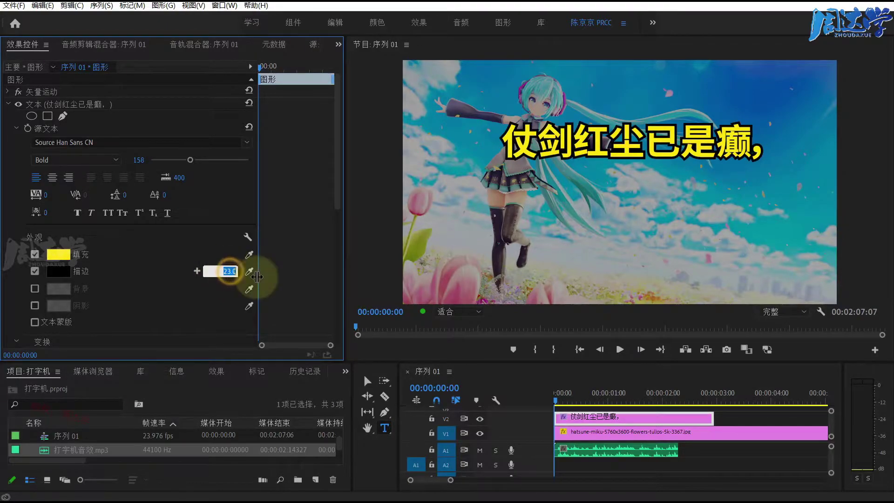
type("10")
left_click(177, 291)
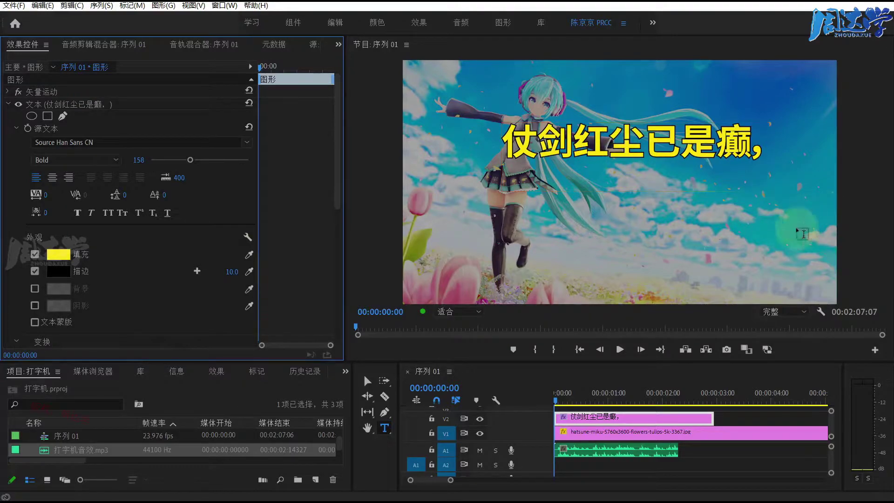
Cut the title text down to just 仗.
left_click(535, 138)
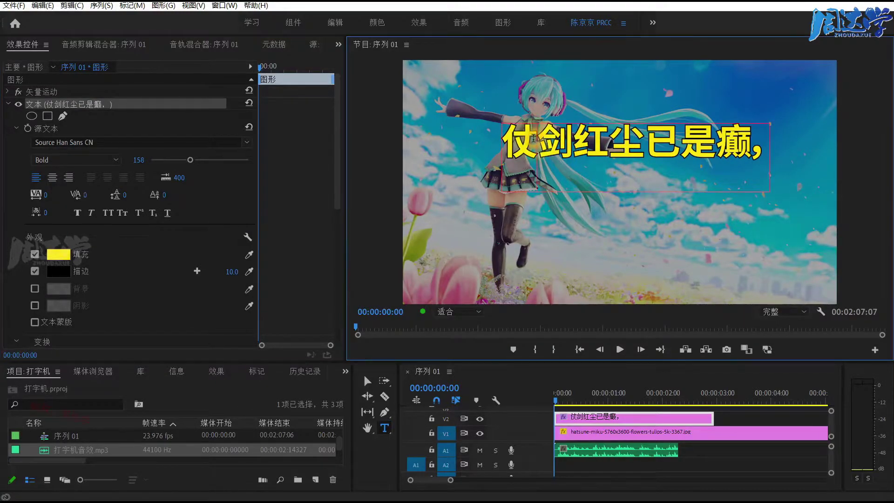
left_click_drag(538, 139, 787, 140)
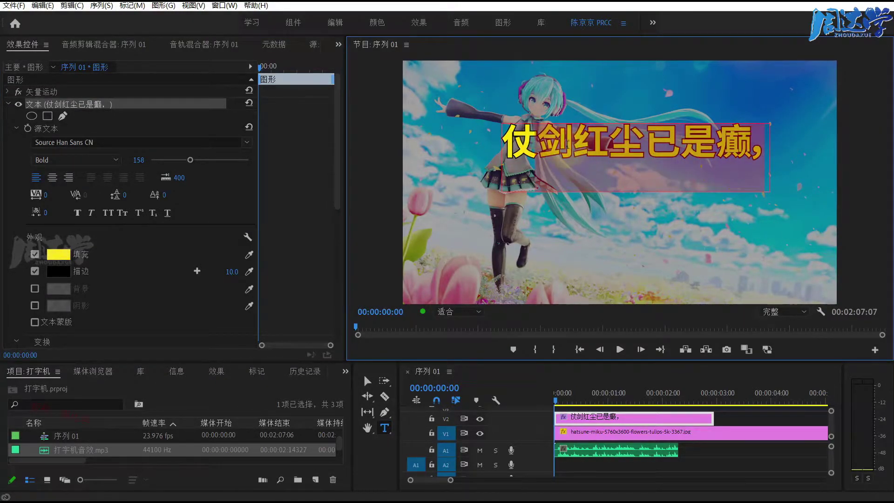
key("BackSpace")
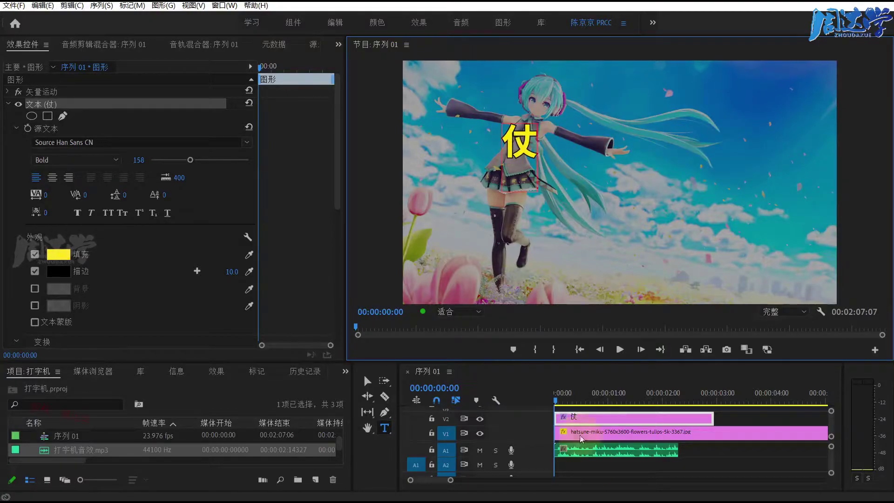
left_click(582, 420)
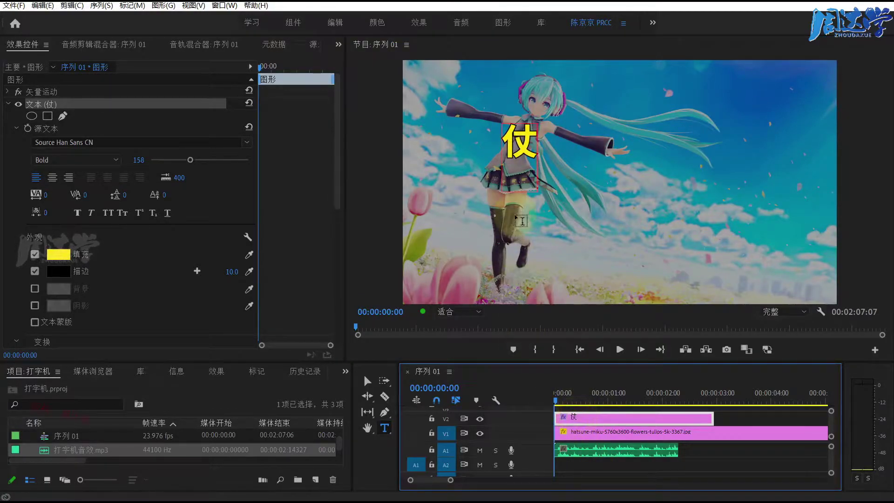
Enable Source Text keyframing and widen the Effect Controls keyframe area.
left_click(28, 128)
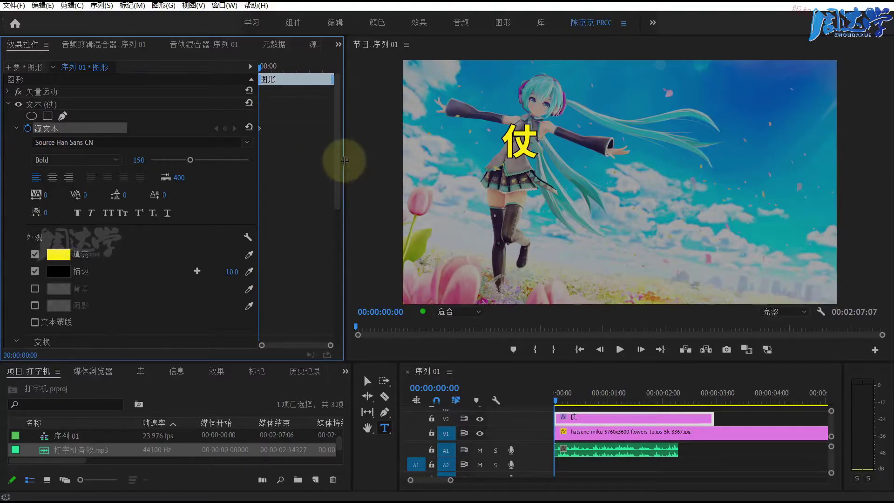
left_click_drag(345, 161, 404, 160)
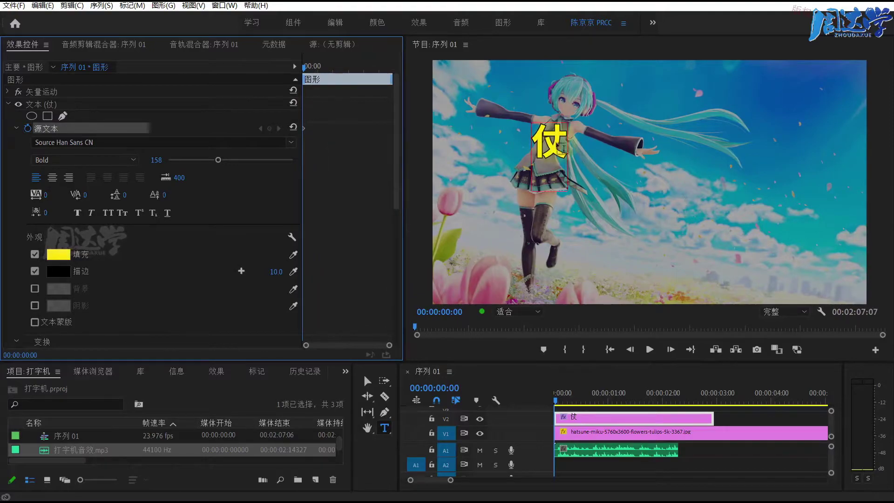
left_click(302, 124)
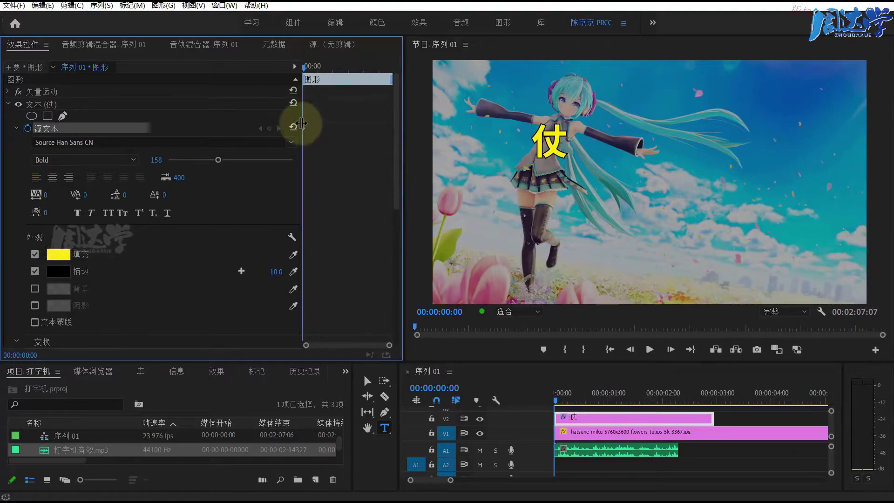
left_click_drag(302, 124, 228, 124)
left_click(231, 69)
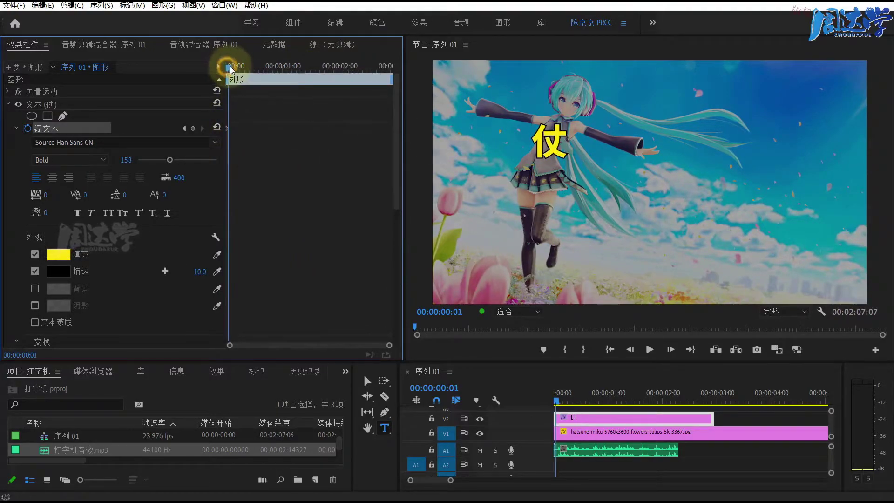
left_click_drag(230, 69, 236, 69)
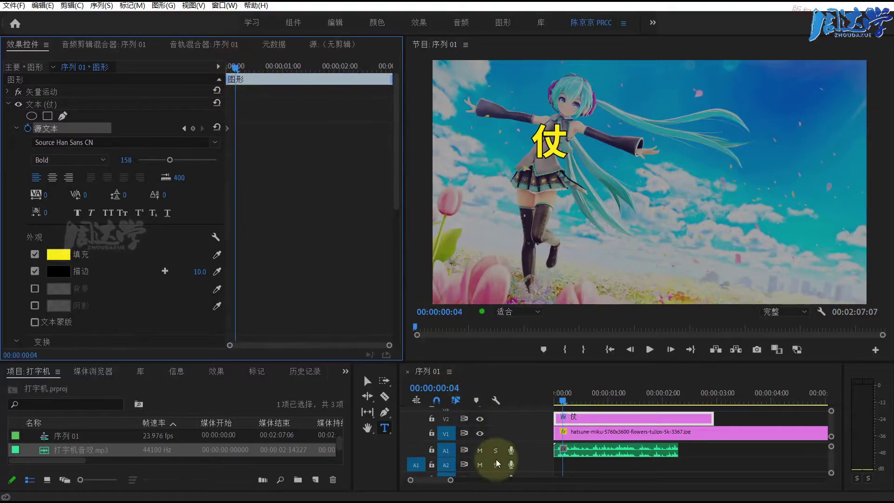
Mute track A1 and add a Source Text keyframe at frame 5.
left_click(480, 451)
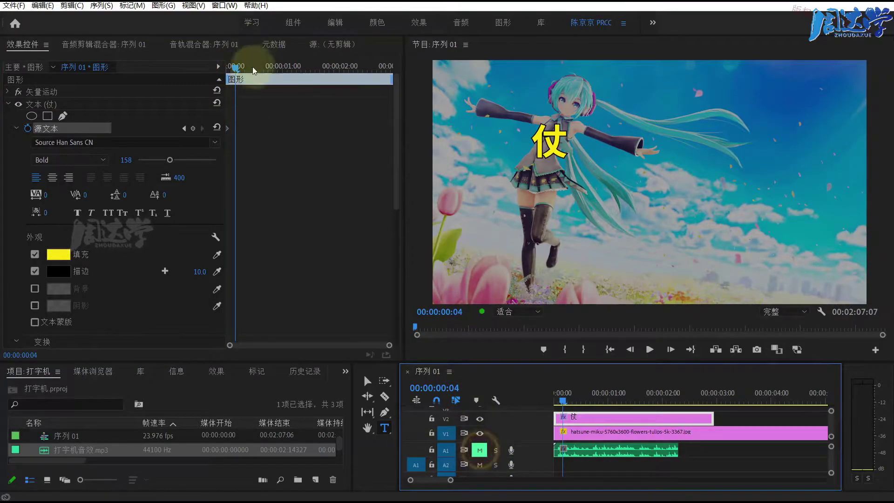
left_click_drag(239, 69, 238, 69)
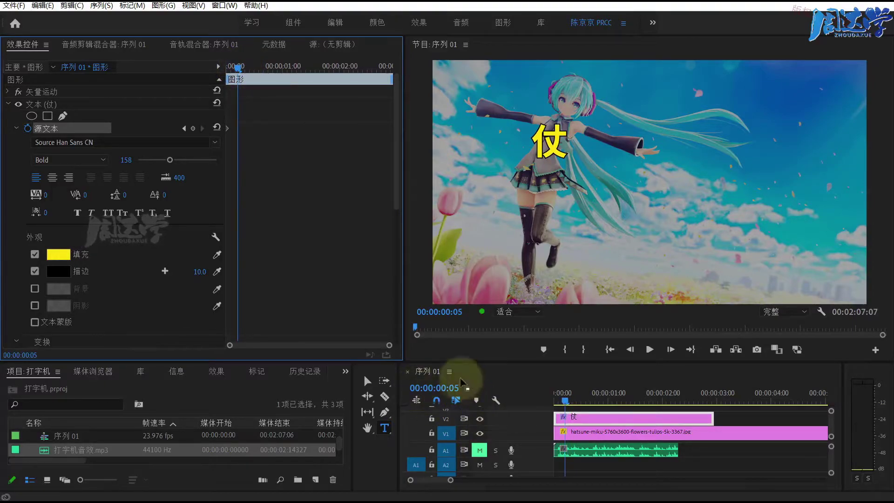
left_click(454, 388)
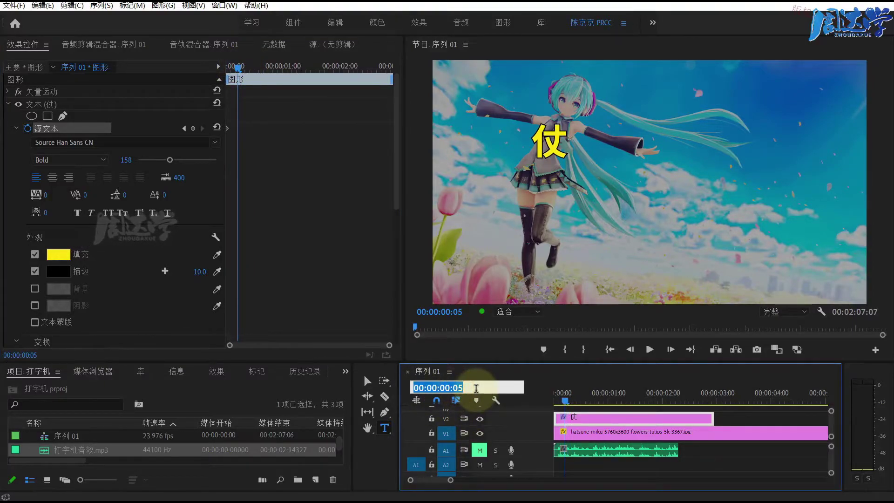
type("5")
key("Return")
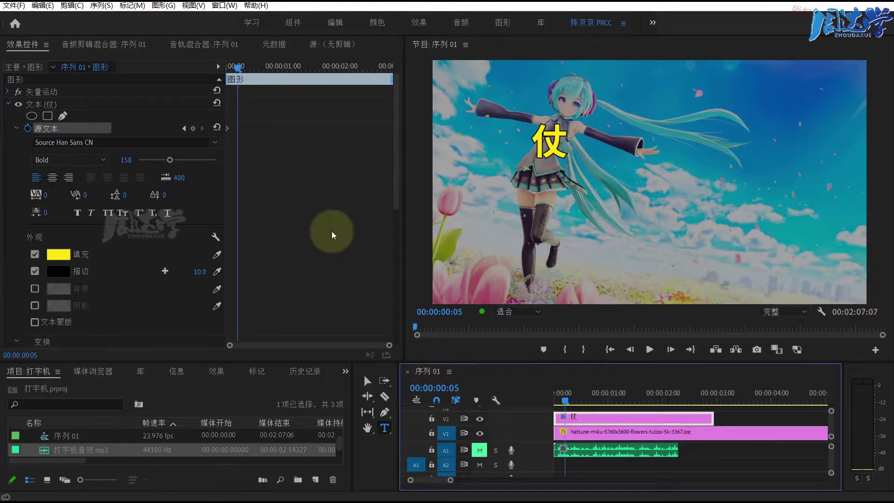
left_click(194, 129)
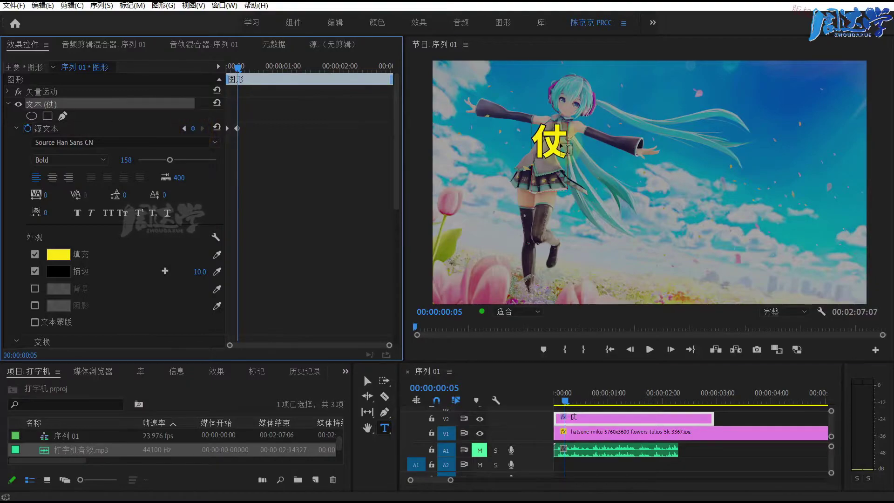
Extend the title to read 仗剑.
left_click(566, 150)
type("剑红尘已是癫，")
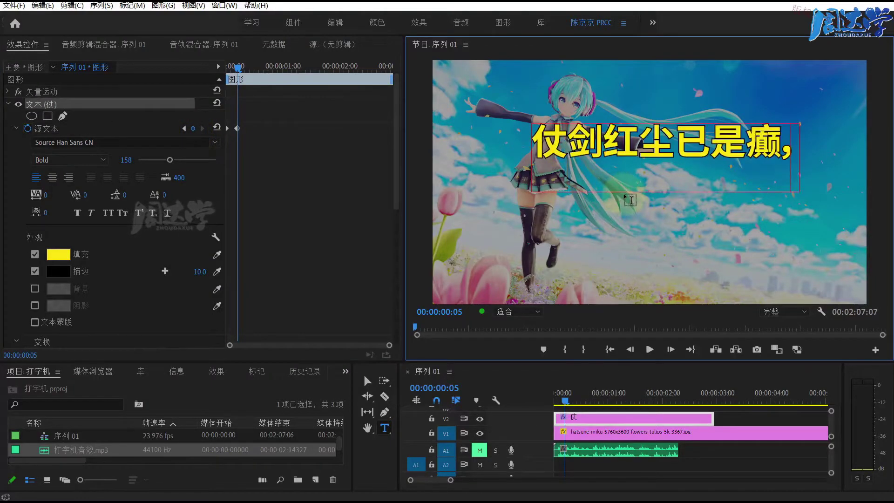
left_click(869, 155)
key("ctrl+z")
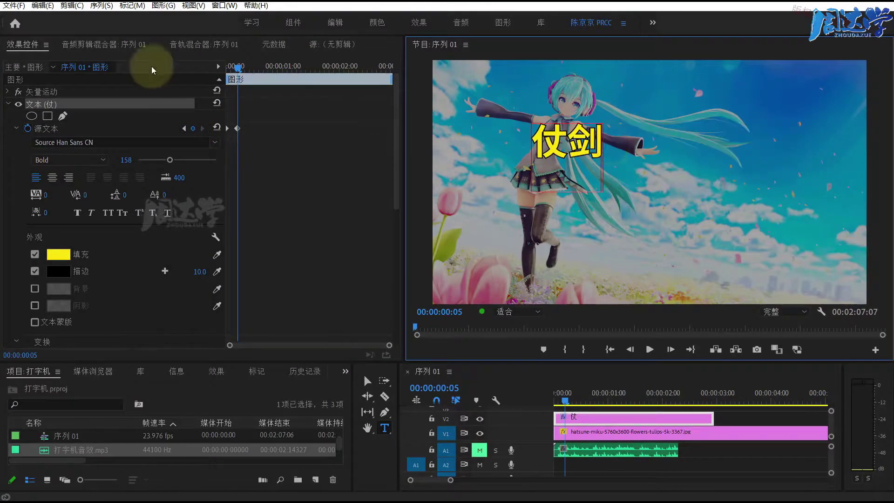
Add a Source Text keyframe at frame 10 with the title reading 仗剑红.
left_click(237, 70)
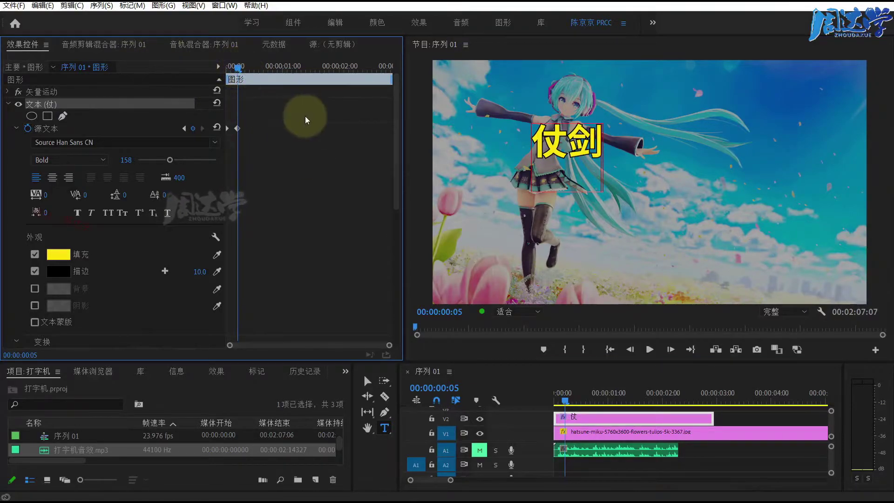
key("shift+Right")
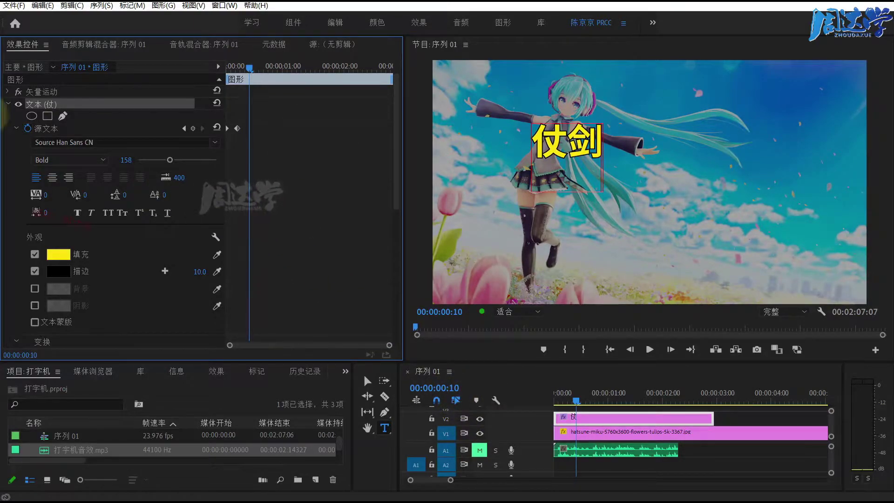
left_click(193, 129)
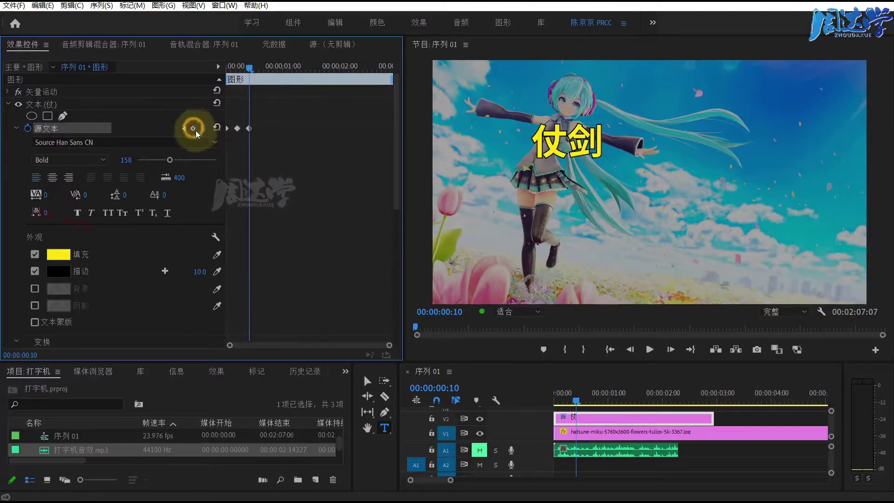
left_click(605, 145)
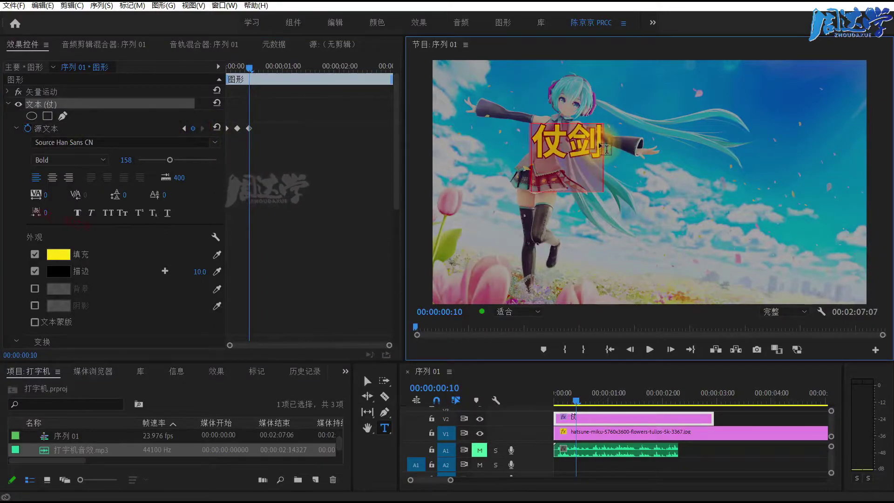
type("红尘已是癫，")
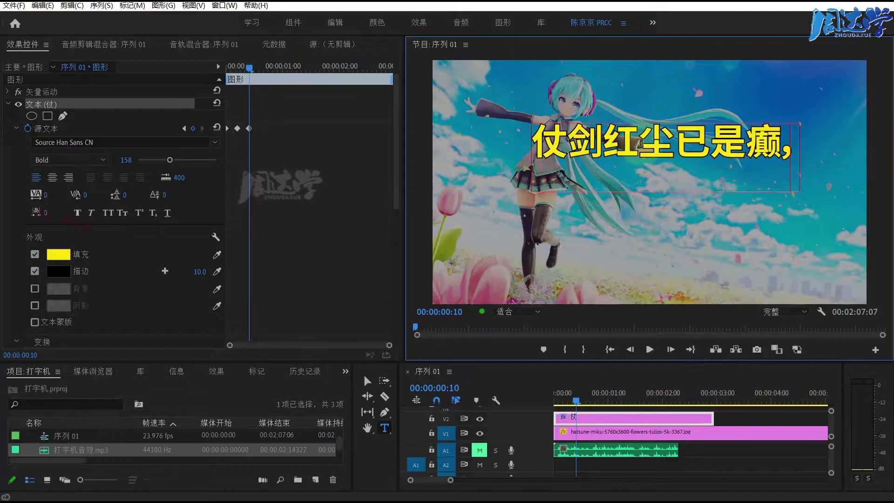
left_click_drag(637, 139, 797, 214)
key("BackSpace")
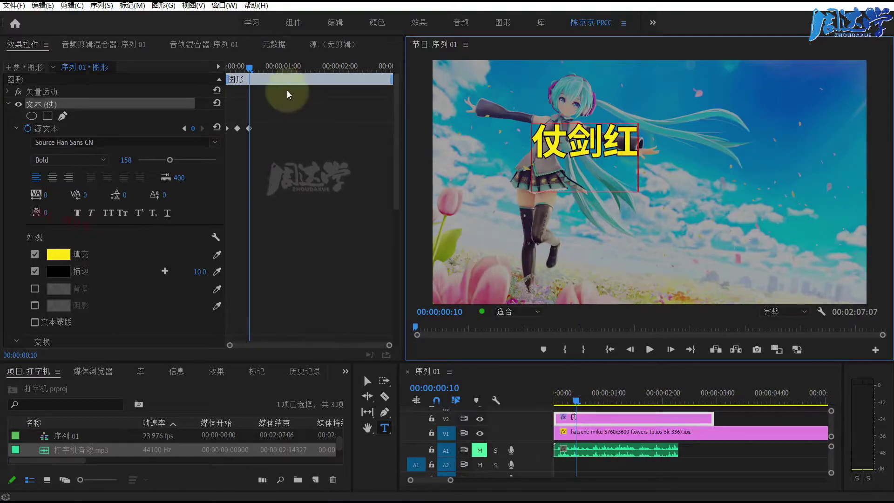
Add a Source Text keyframe at frame 15 with the title reading 仗剑红尘.
left_click(250, 69)
left_click(250, 69)
key("shift+Right")
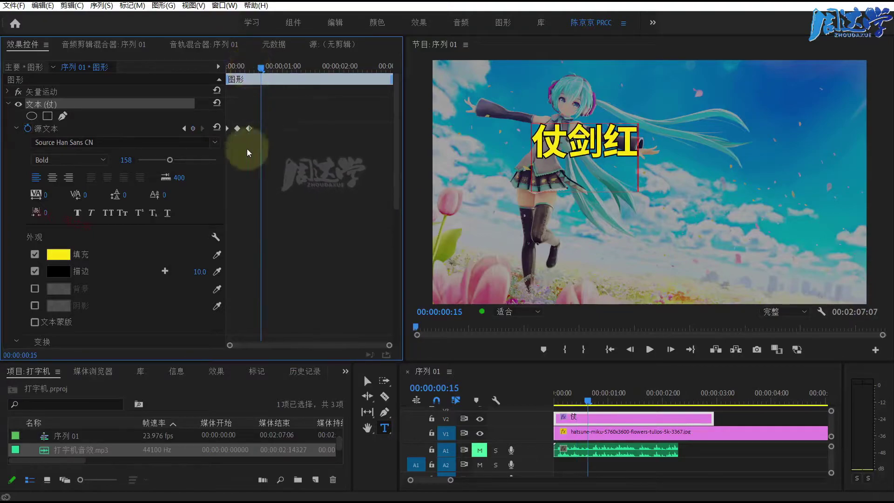
left_click(193, 128)
left_click(651, 150)
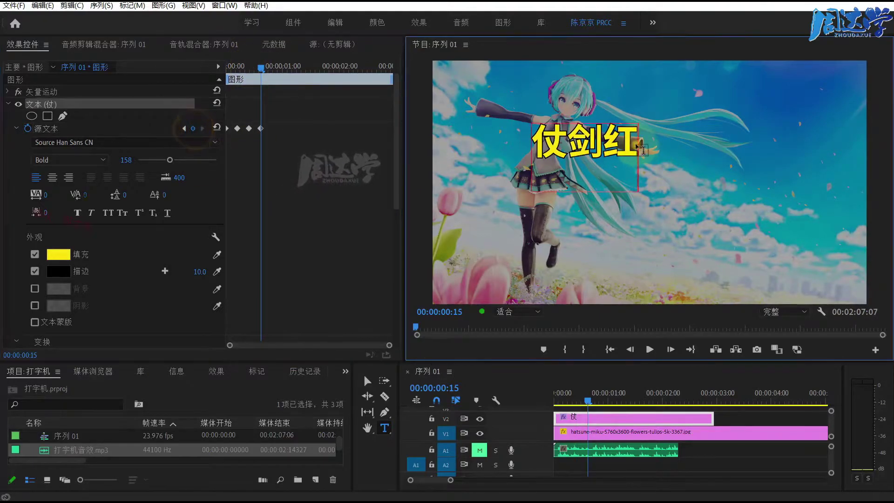
type("红尘已是癫，")
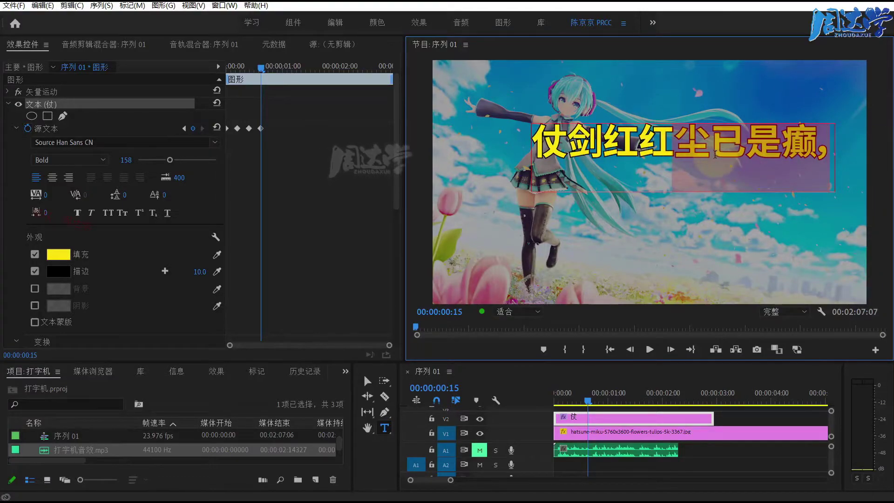
key("BackSpace")
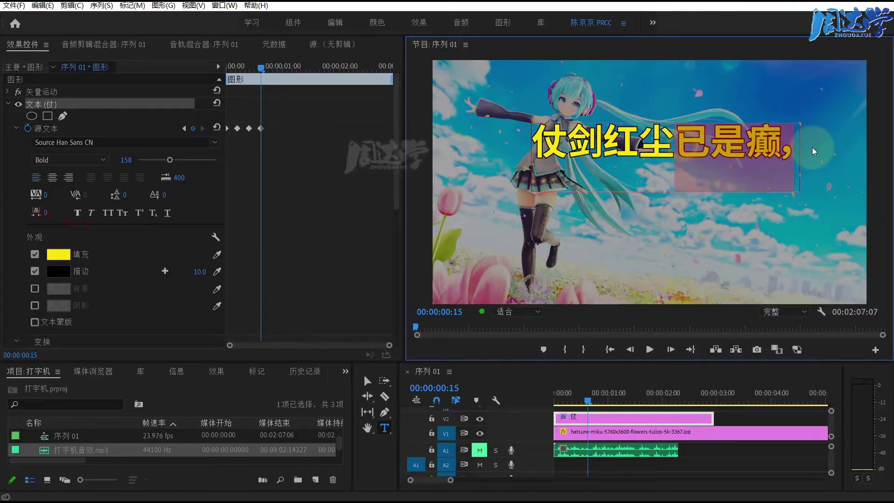
key("BackSpace")
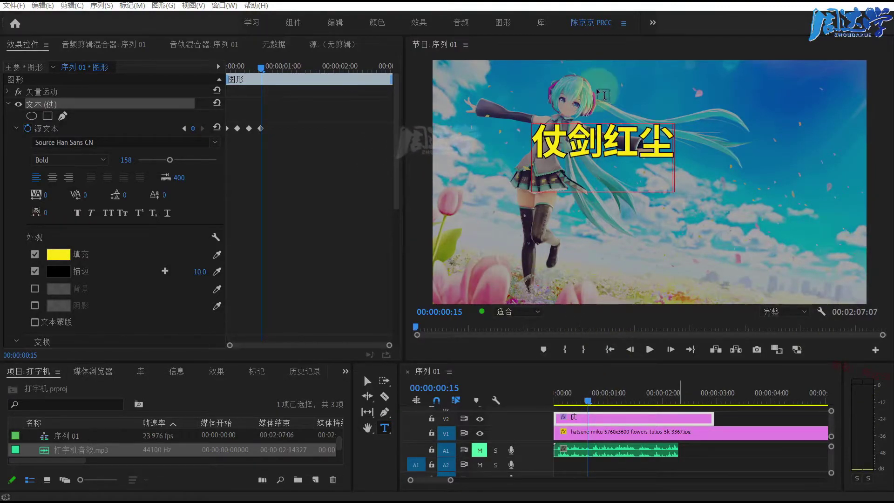
Unmute track A1 and play the typing animation from the sequence start.
left_click_drag(588, 399, 513, 398)
left_click(479, 450)
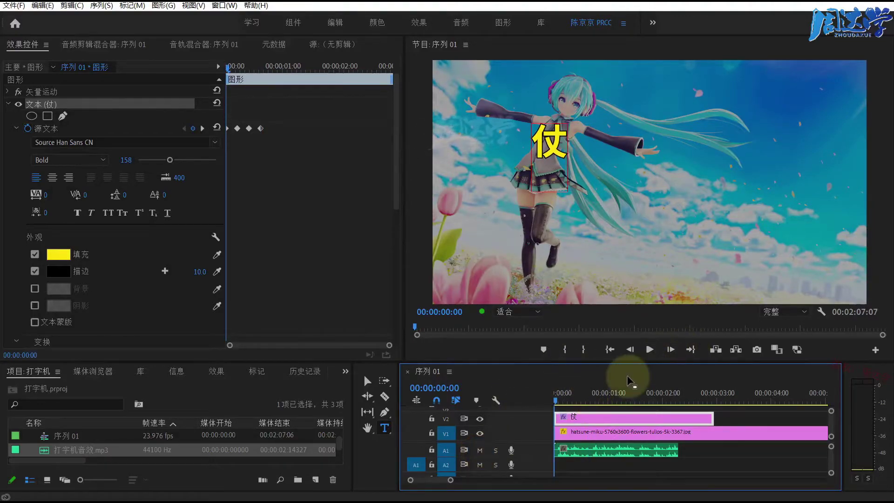
key("space")
key("space")
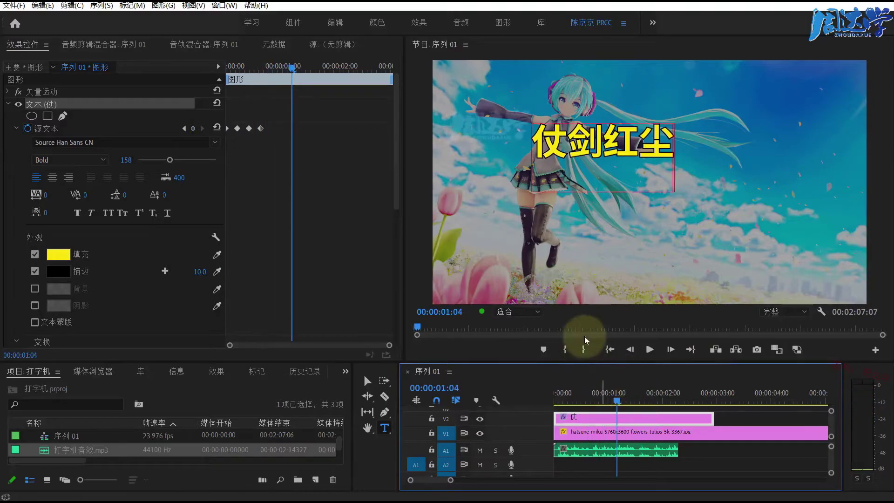
Shift the title clip to start near frame 5, replay it, and make the text bold.
mouse_move(606, 398)
left_mouse_down()
mouse_move(552, 404)
mouse_move(572, 419)
left_mouse_up()
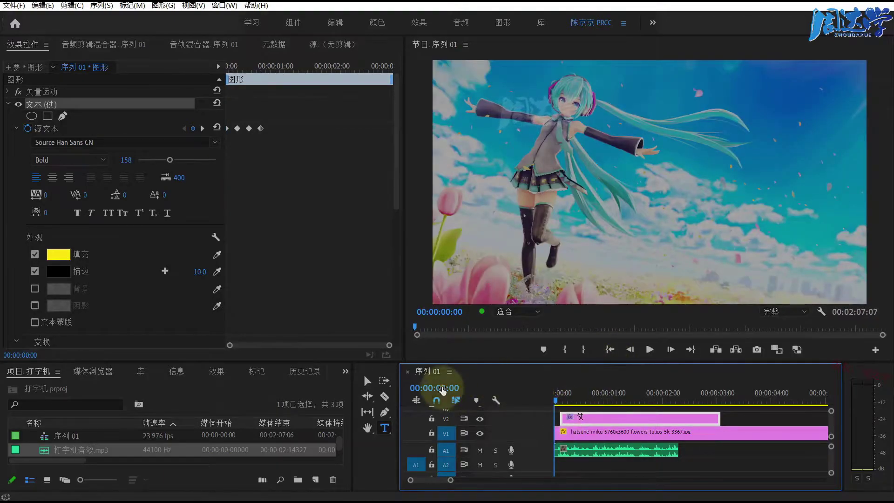
left_click(444, 387)
type("5")
key("Return")
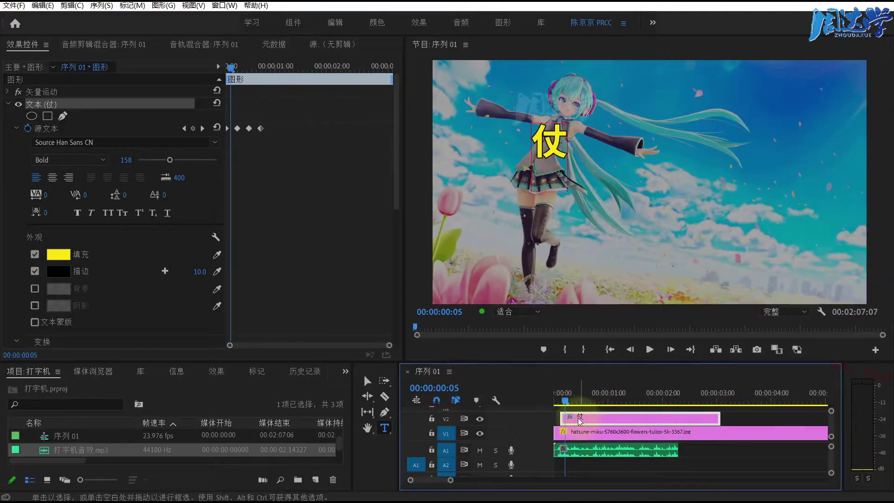
left_click_drag(579, 419, 587, 420)
left_click(555, 400)
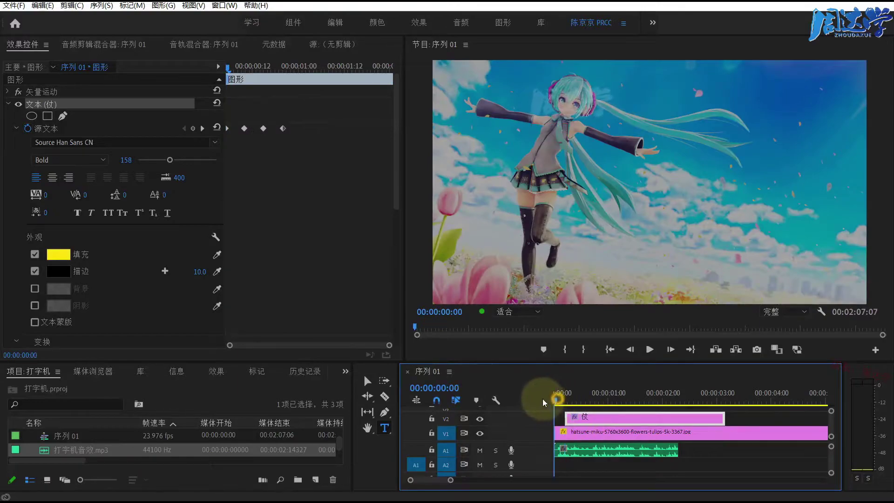
key("space")
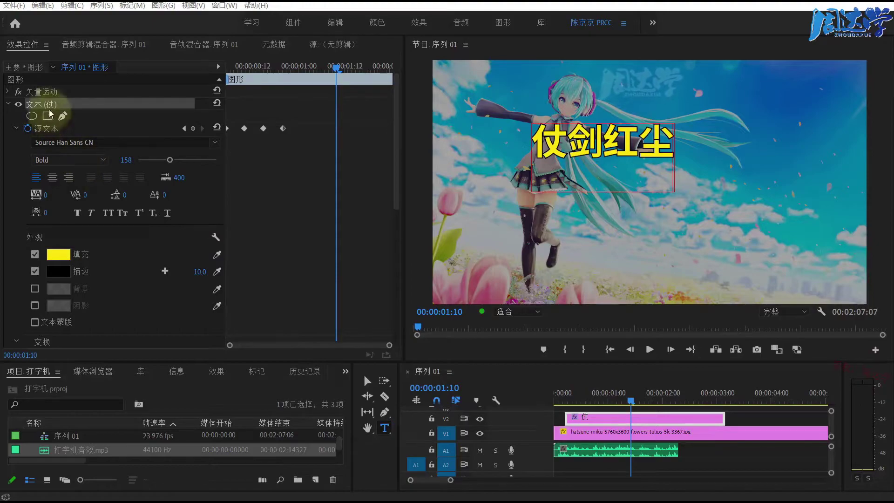
left_click(77, 212)
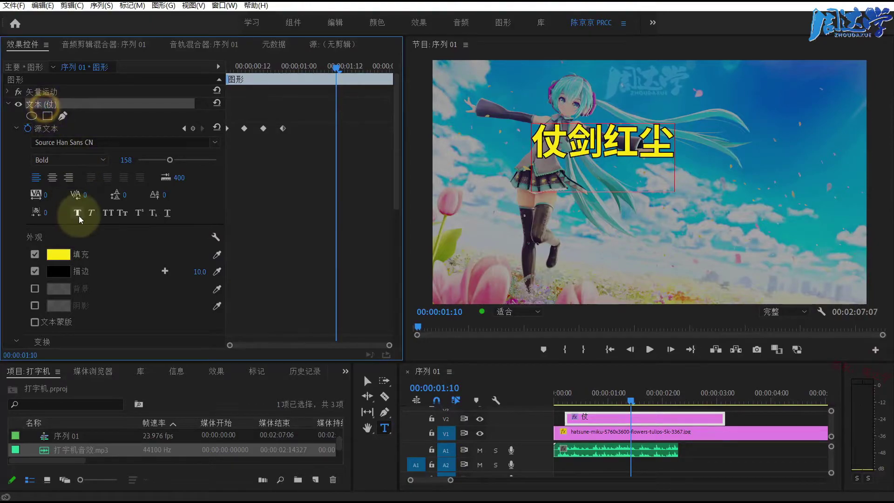
Paste the full poem as a text layer, move it up-left, and shrink it to 128.
left_click(509, 224)
key("ctrl+v")
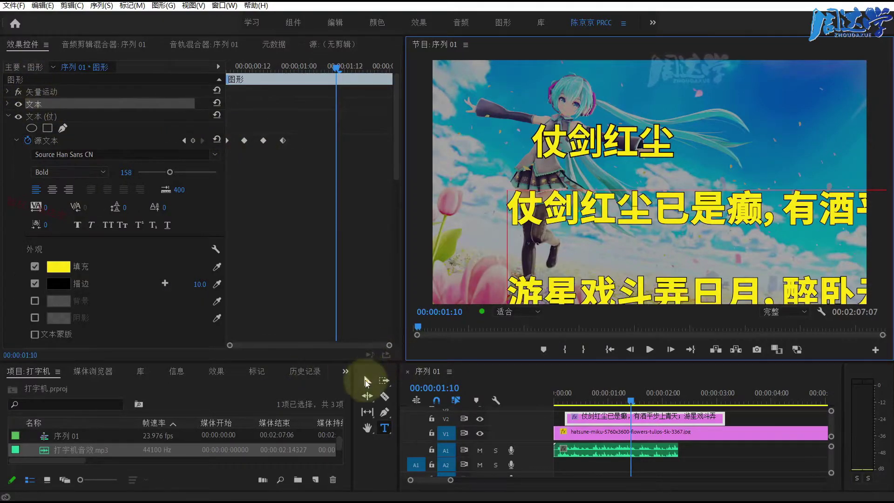
left_click(367, 381)
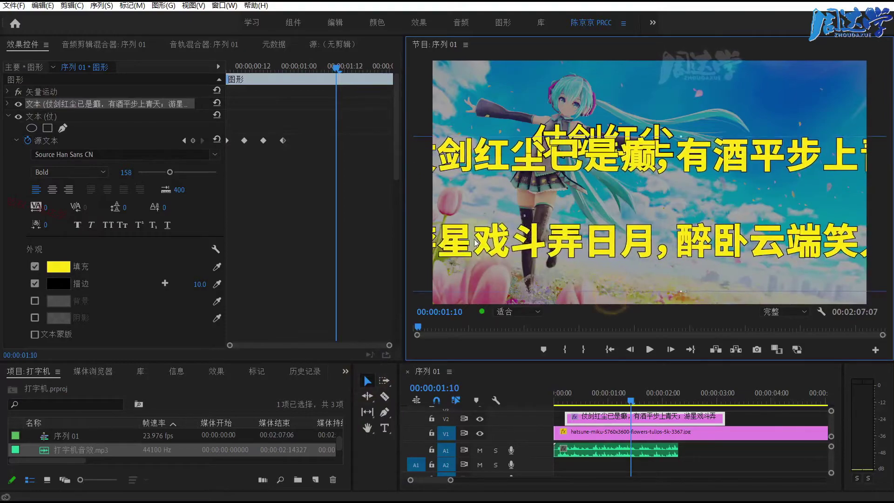
left_click_drag(609, 298, 500, 244)
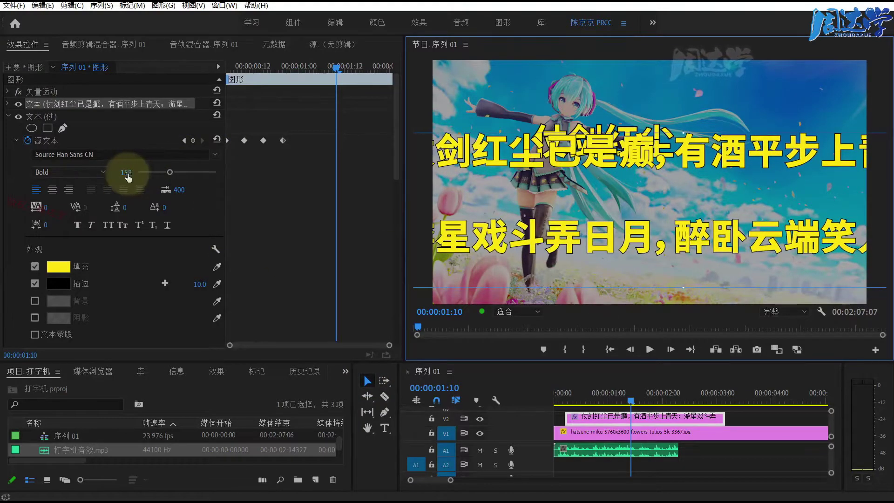
left_click_drag(125, 173, 122, 172)
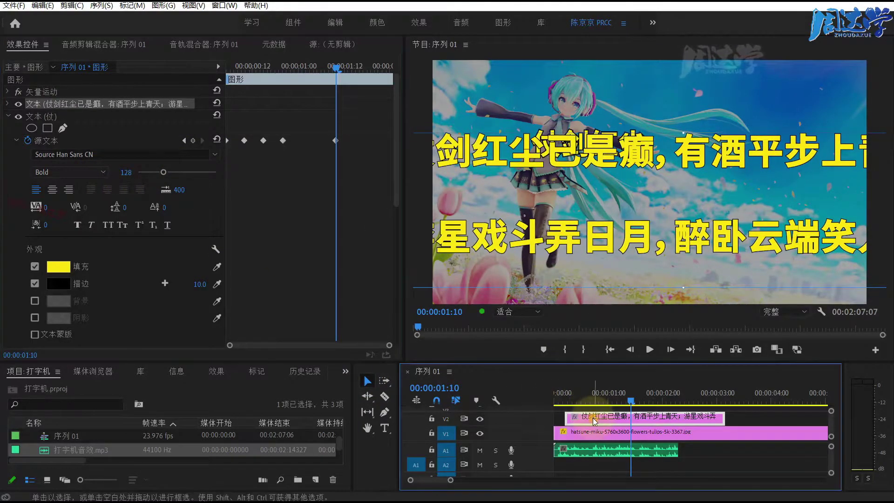
Select the title clip on V2 and delete it.
left_click(576, 433)
left_click(577, 416)
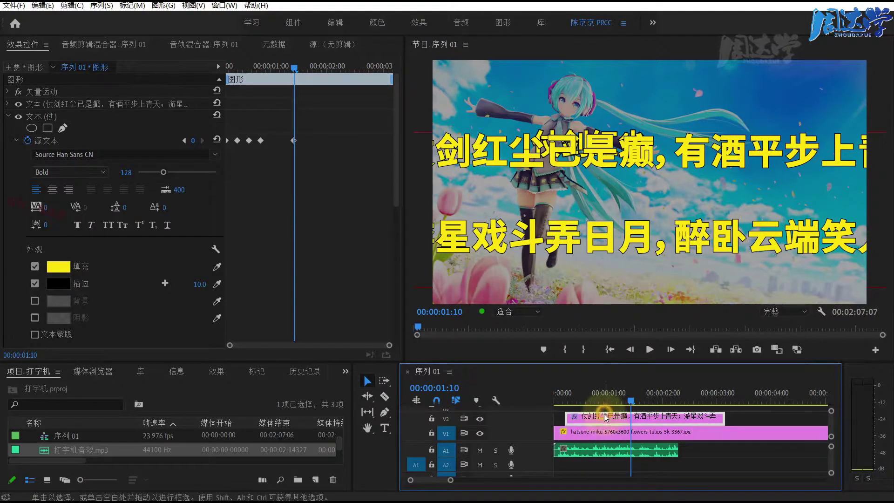
key("Delete")
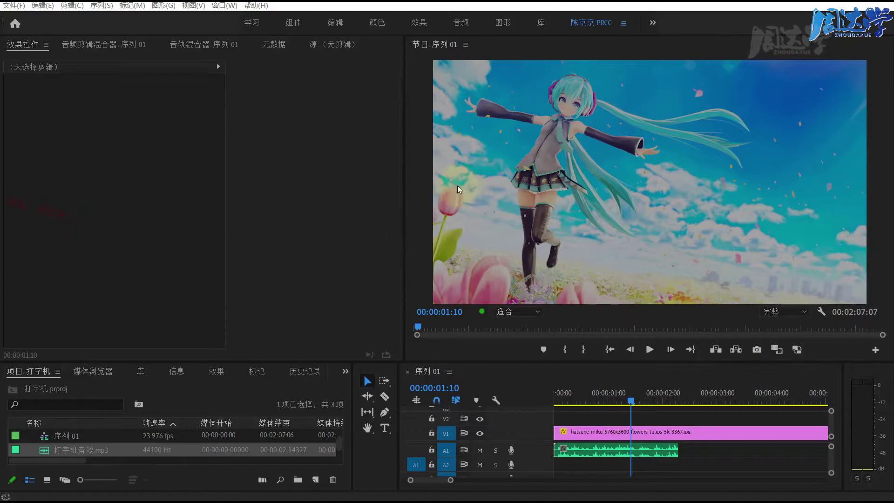
Paste the poem into a new title at the sequence start.
left_click_drag(631, 401, 511, 394)
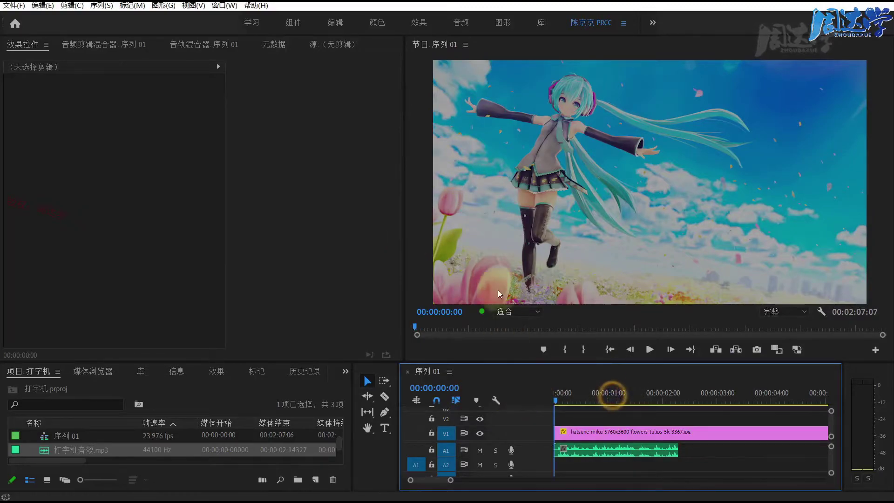
left_click(385, 428)
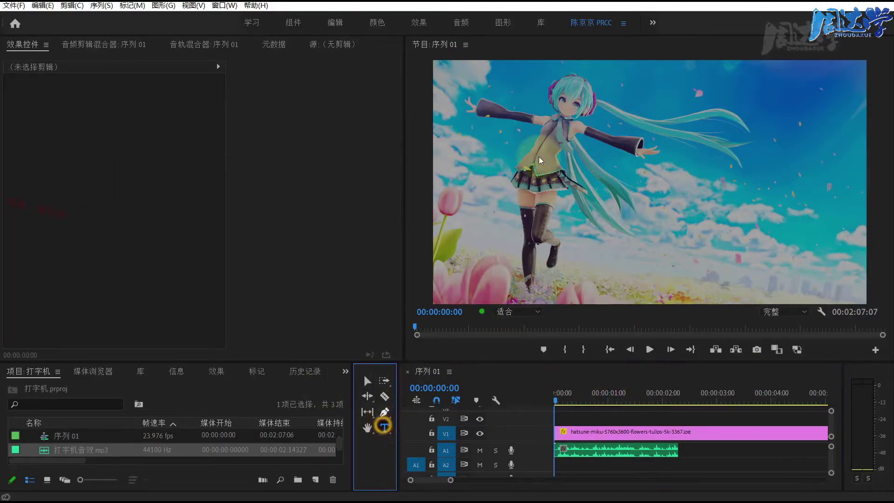
left_click(496, 120)
key("ctrl+v")
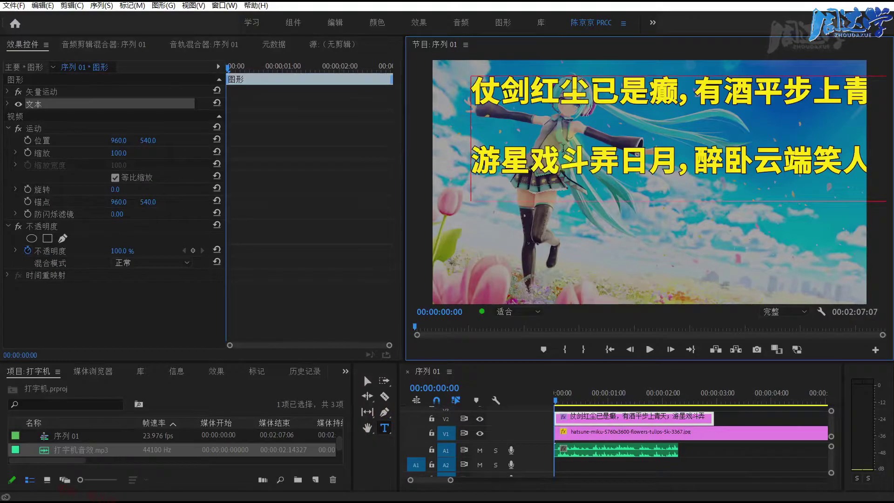
Break the poem into four lines, ending with 醉卧云端笑人间。 on its own line.
left_click(697, 95)
key("Return")
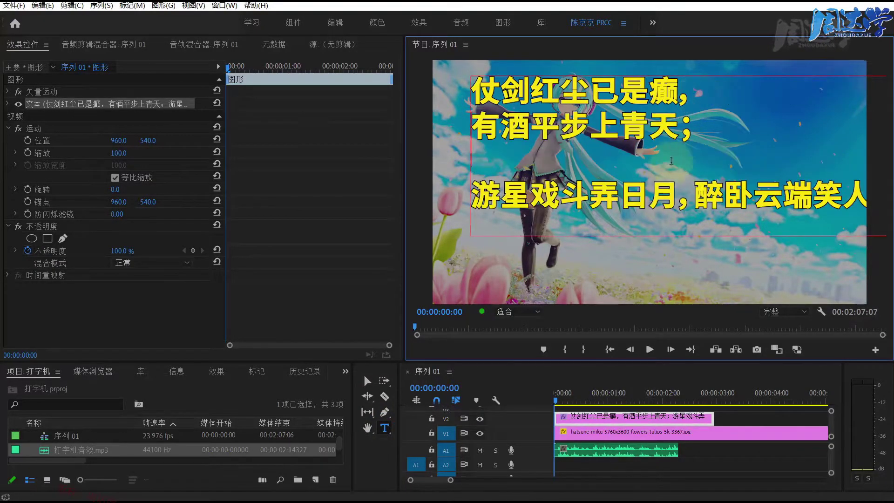
left_click(703, 230)
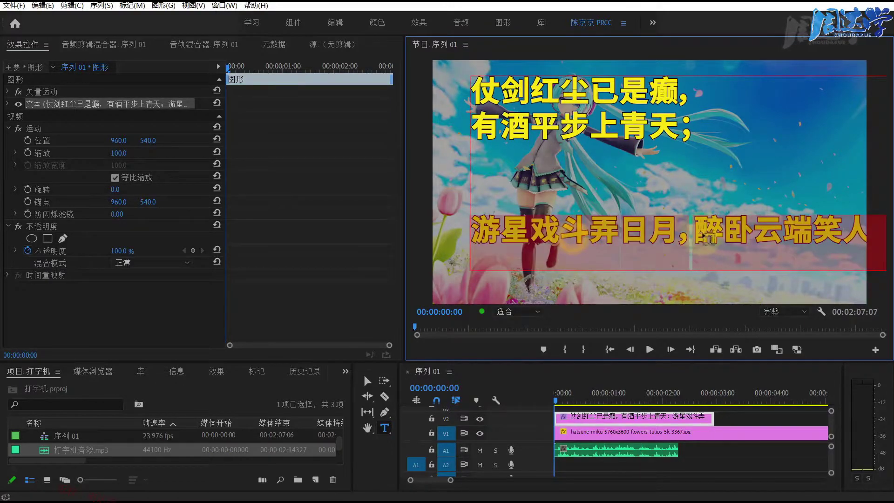
left_click(478, 270)
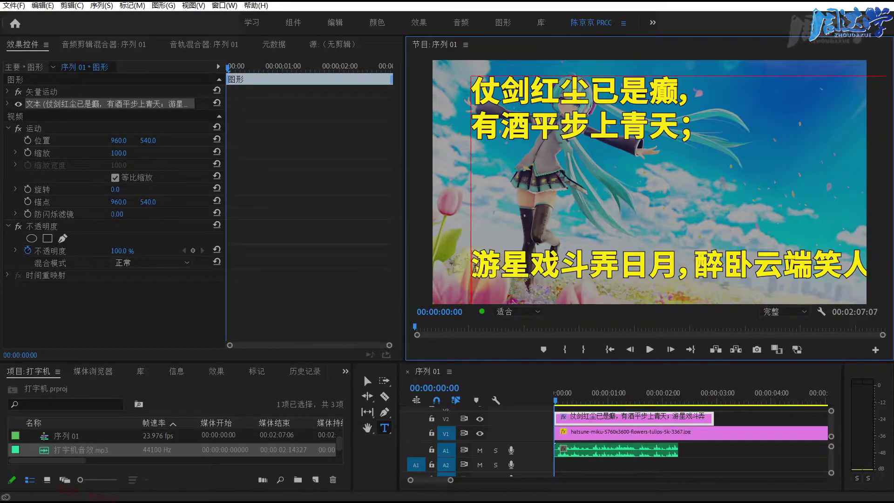
key("BackSpace")
key("BackSpace")
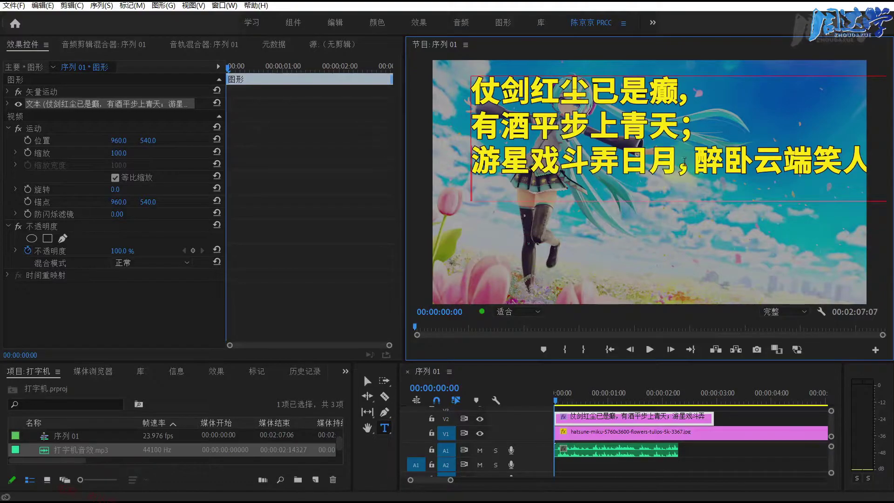
left_click(686, 169)
key("Return")
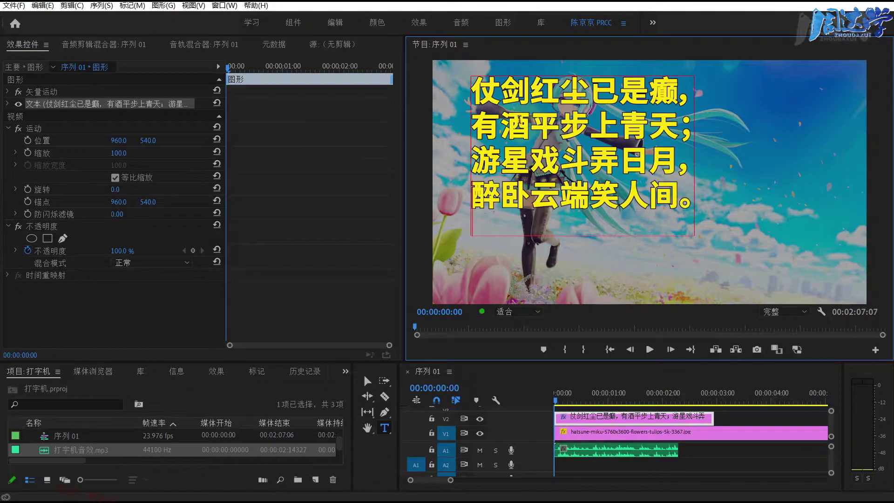
left_click(6, 104)
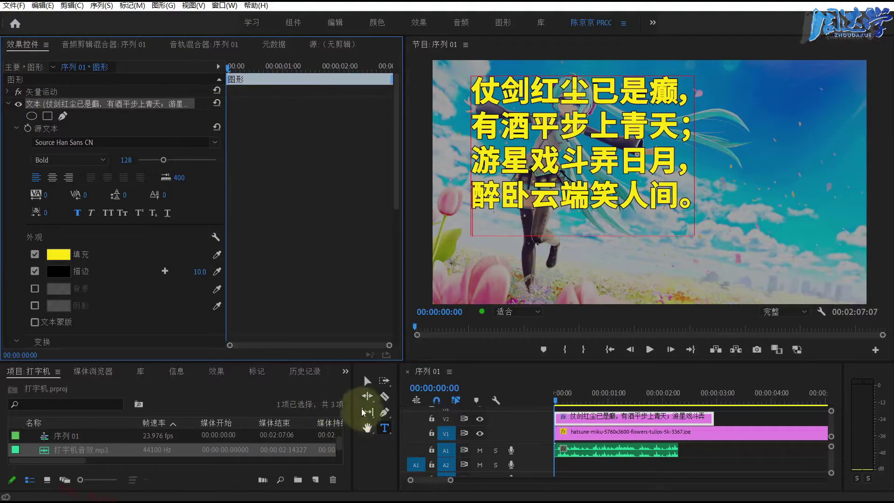
Move the poem right of centre and enlarge its font from 128 to 155.
left_click(367, 381)
left_click_drag(530, 167, 600, 207)
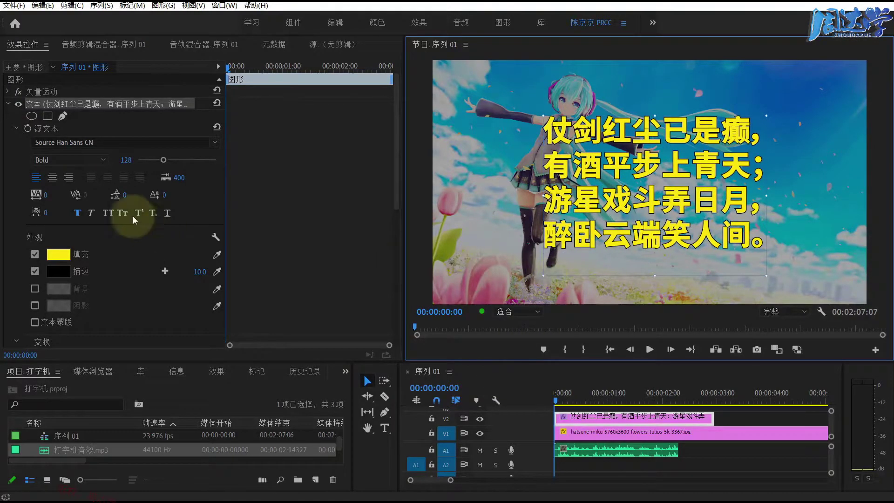
left_click_drag(134, 164, 139, 164)
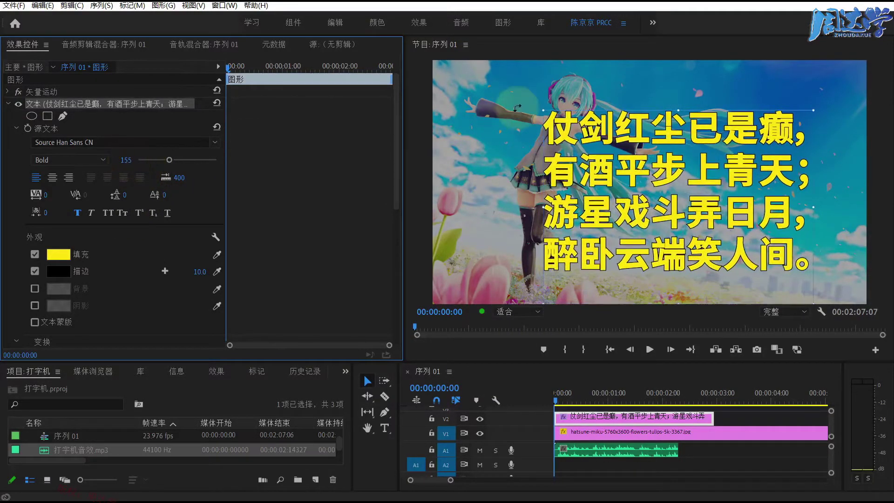
left_click_drag(604, 179, 591, 168)
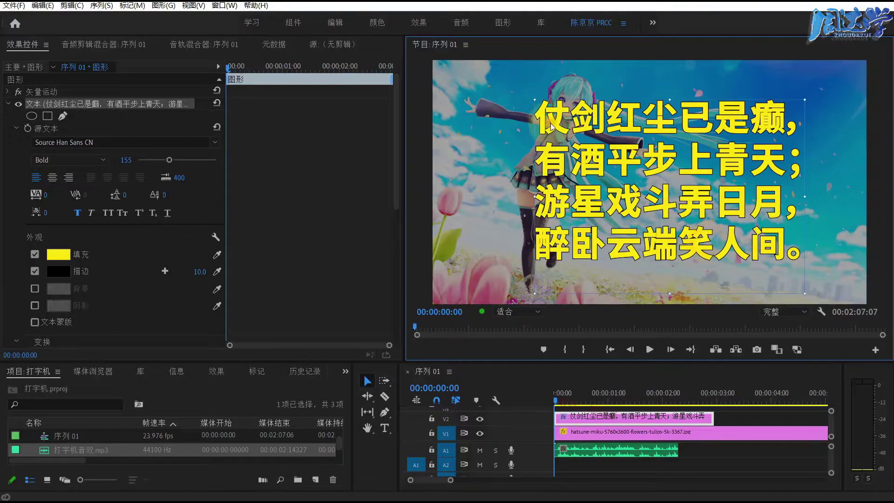
Type a dash after 。 at the end of the poem's last line.
key("t")
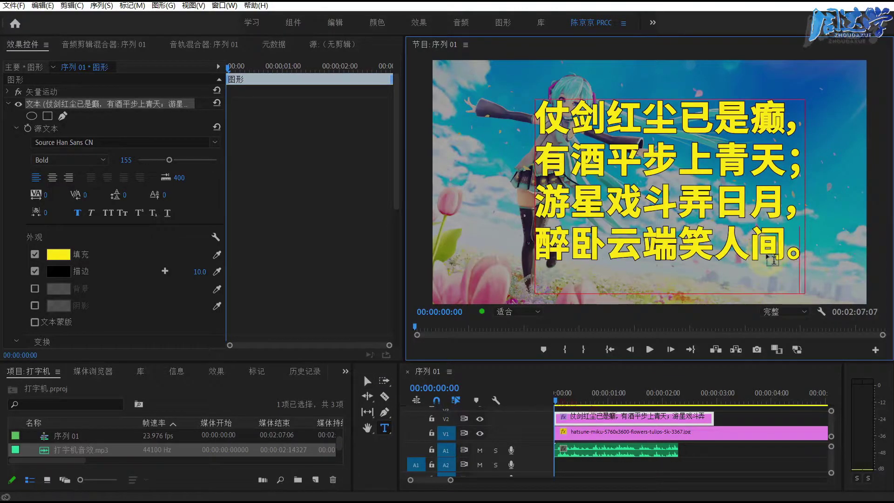
type("——")
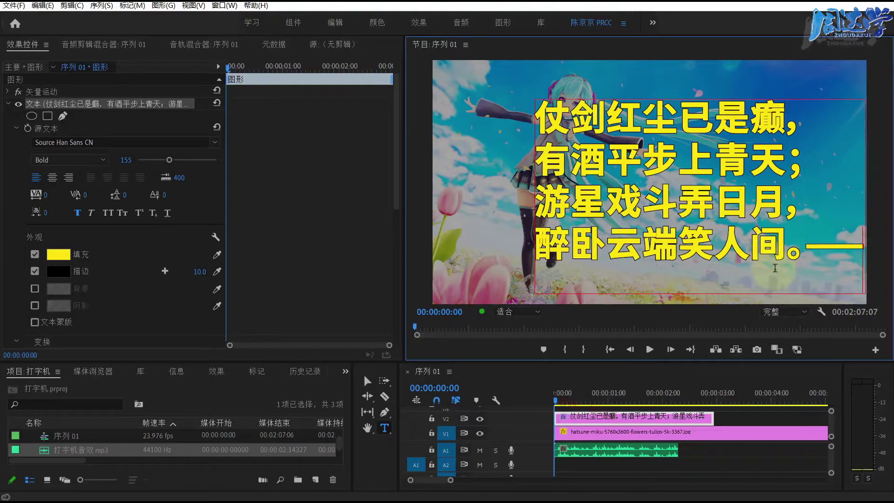
key("BackSpace")
key("BackSpace")
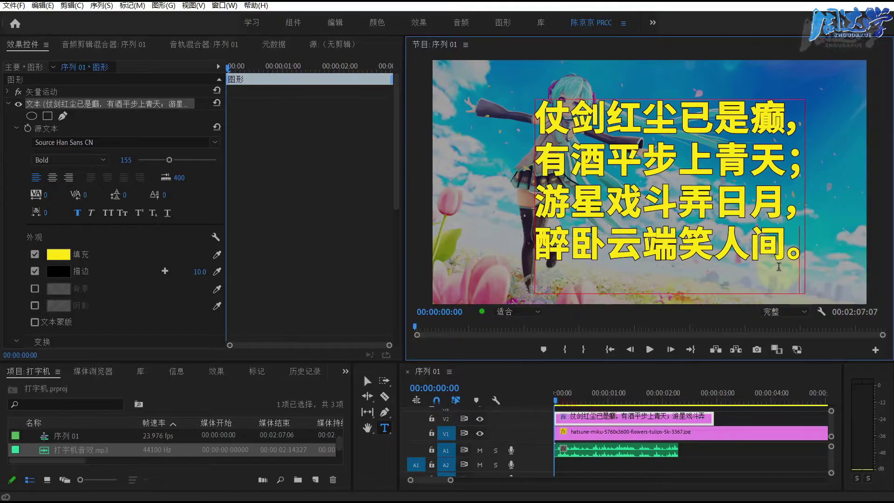
type("——")
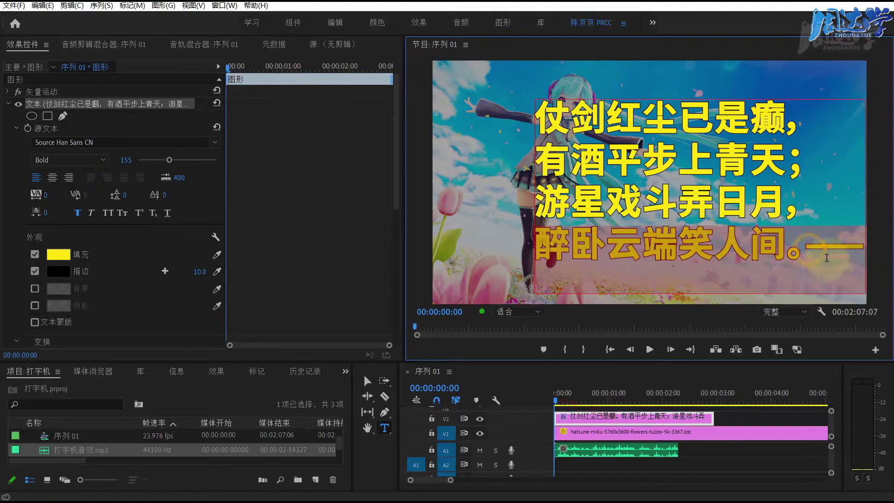
Make the dash subscript and delete the leftover dash, leaving a low cursor mark.
triple_click(840, 267)
left_click(814, 248)
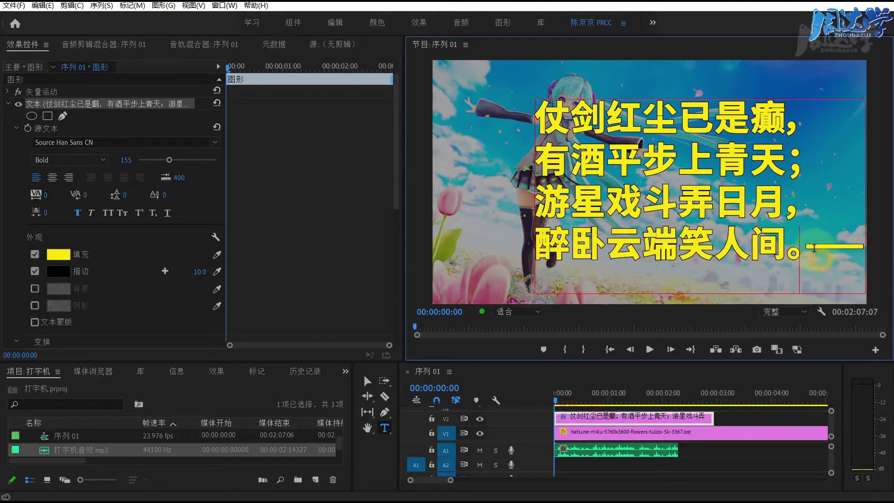
left_click_drag(814, 249, 865, 249)
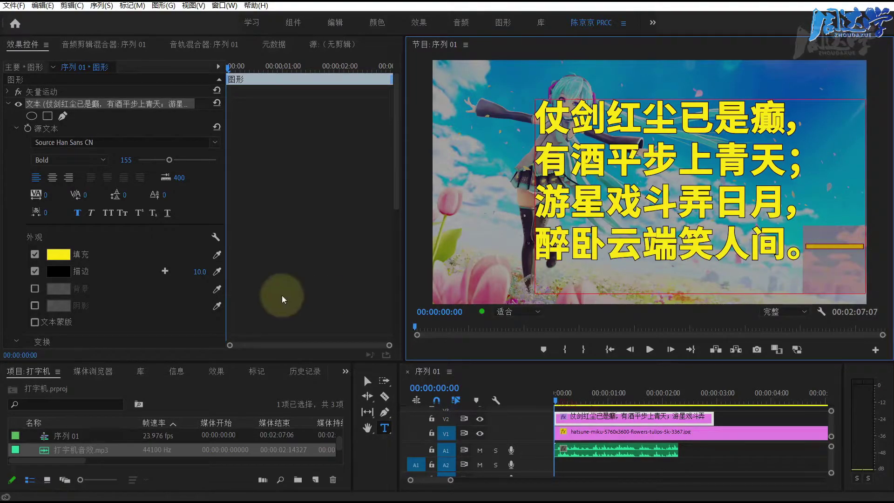
left_click(155, 214)
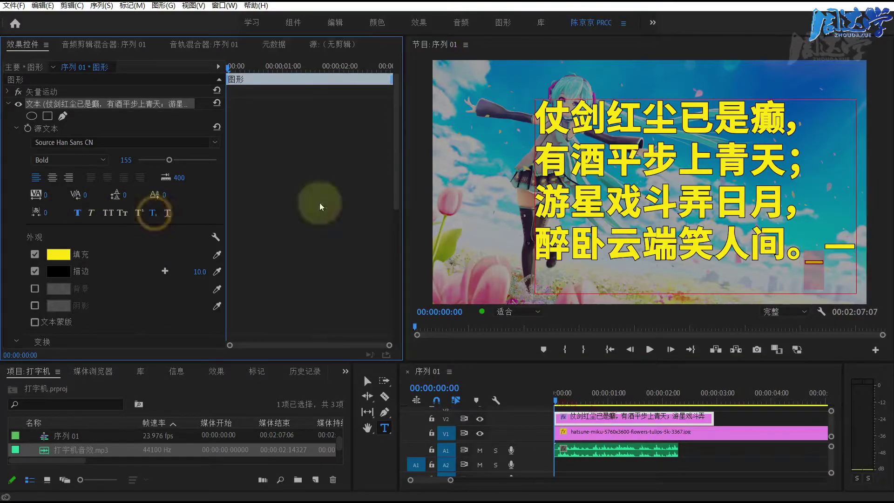
left_click(825, 259)
double_click(826, 259)
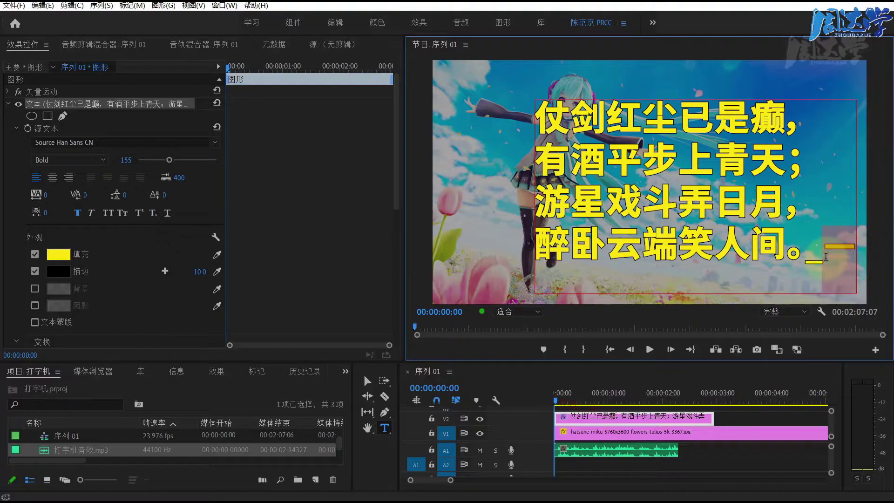
key("BackSpace")
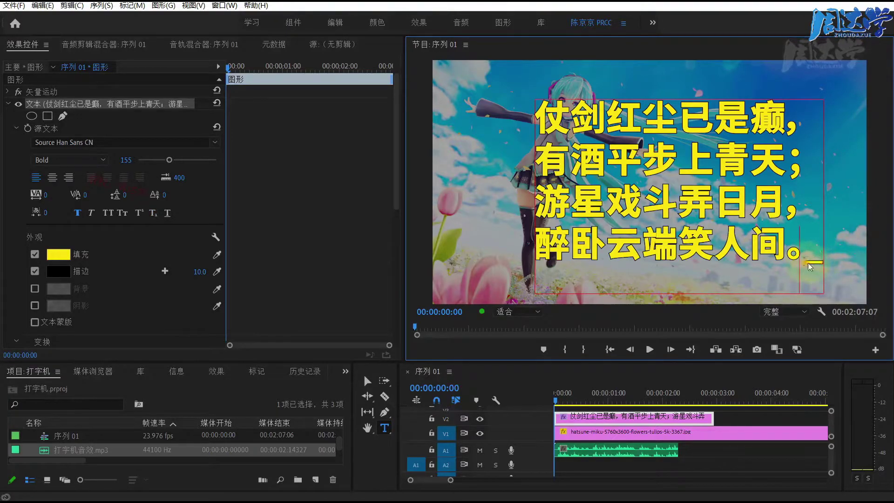
left_click(517, 378)
left_click(569, 421)
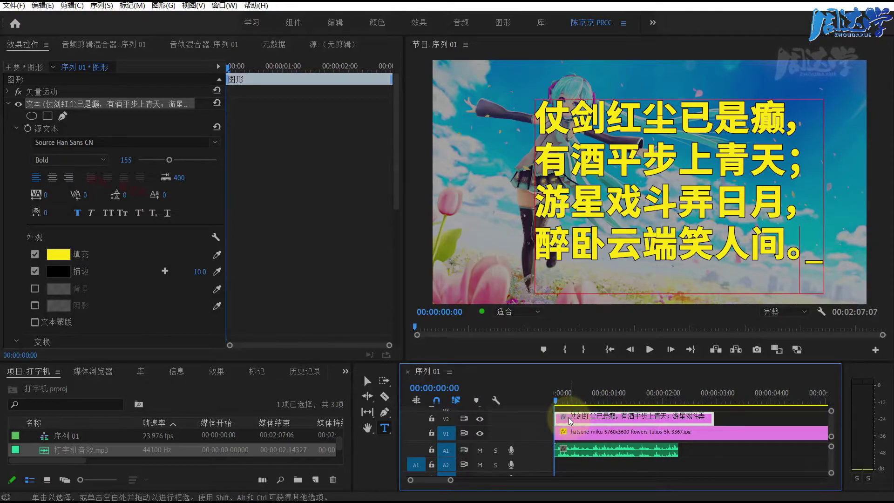
Start the title and typing sound at 00:00:00:05, mute A1, and enable Source Text keyframing.
left_click_drag(570, 420, 586, 420)
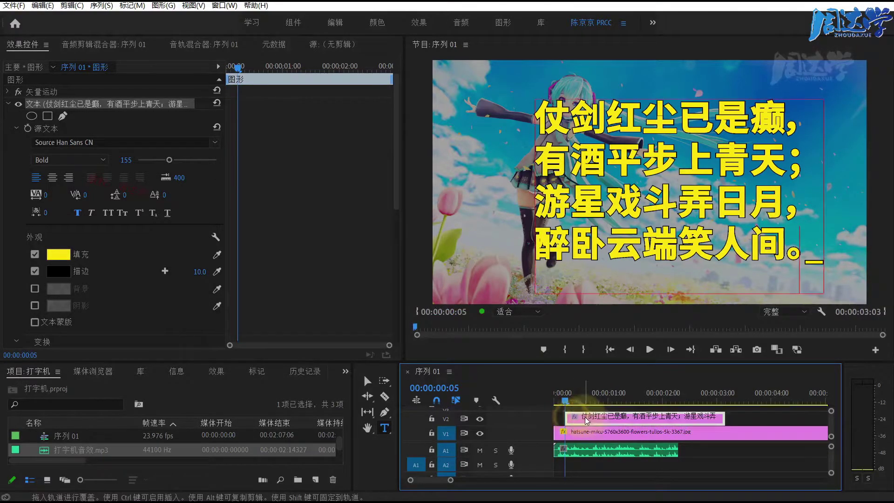
left_click(565, 401)
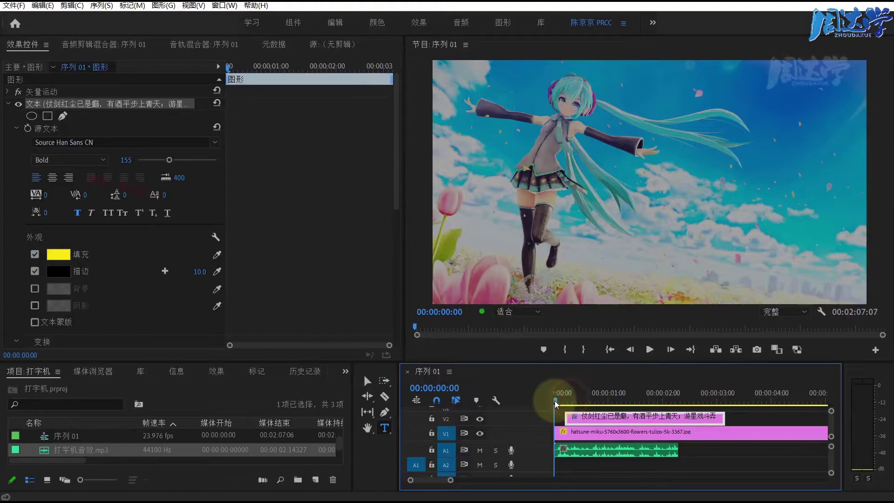
left_click_drag(556, 403, 565, 400)
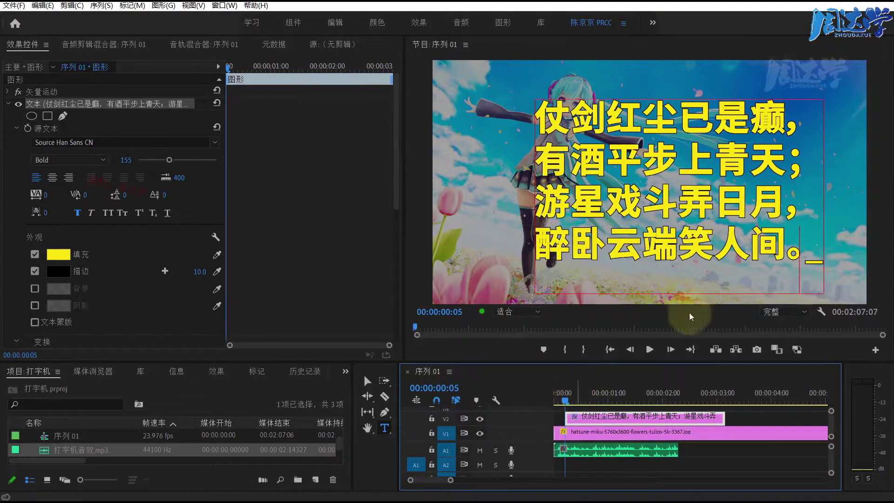
left_click(480, 450)
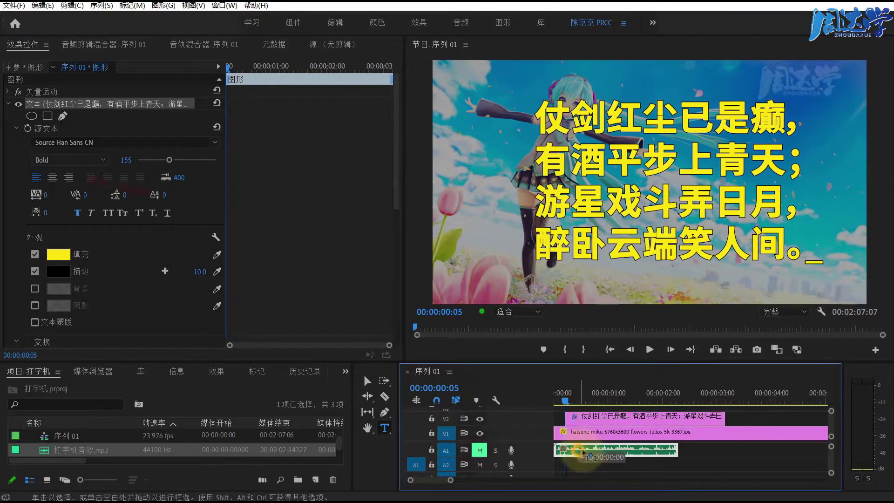
left_click_drag(581, 453, 593, 453)
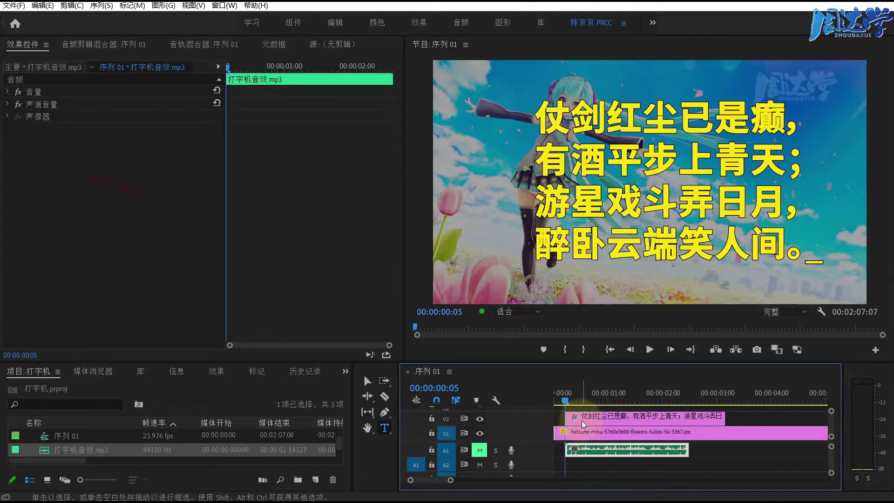
left_click(568, 415)
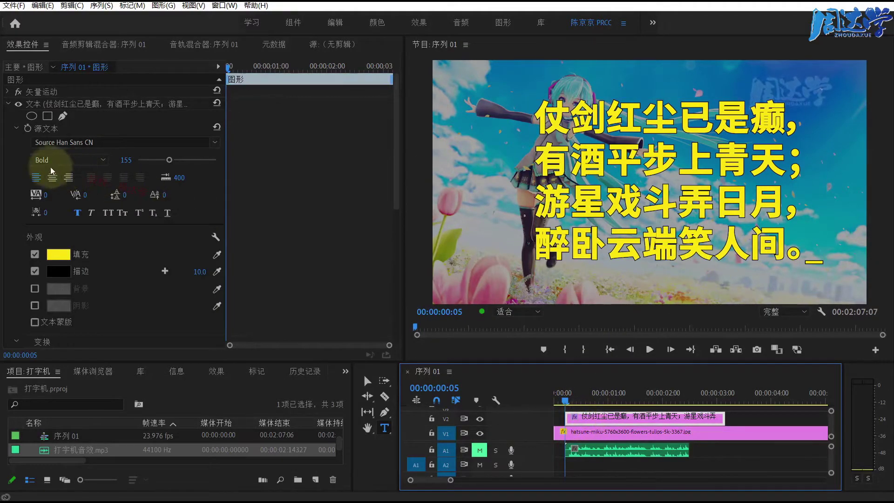
left_click(28, 129)
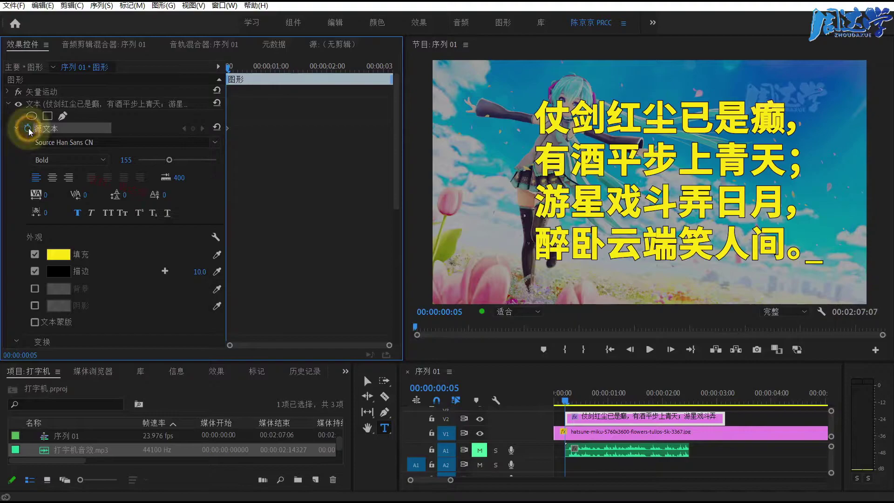
Turn off the poem's Source Text stopwatch and confirm clearing its keyframes.
left_click(593, 254)
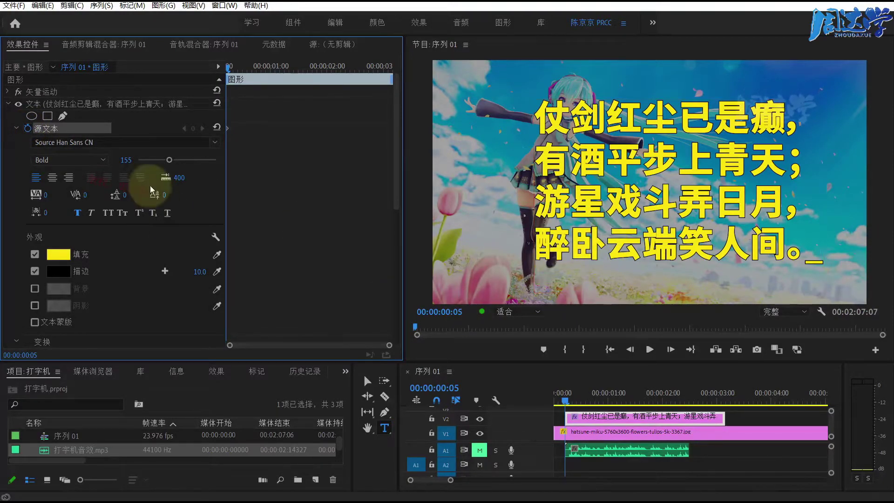
left_click(28, 129)
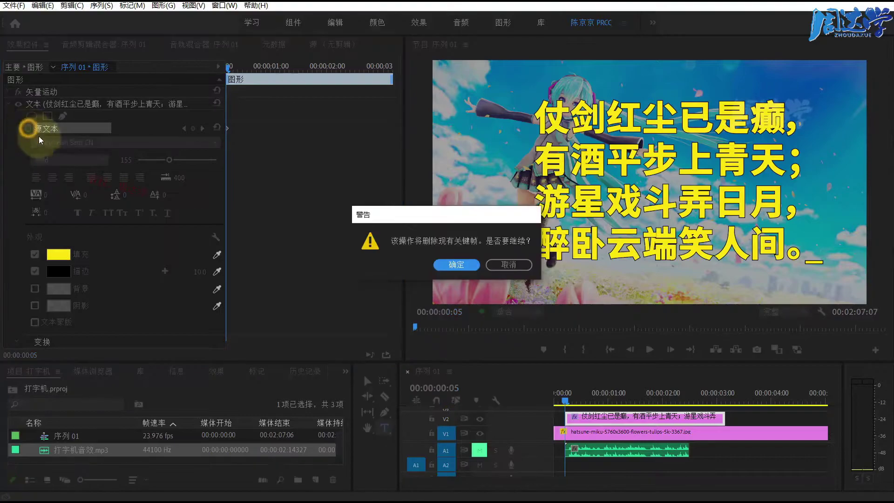
left_click(456, 265)
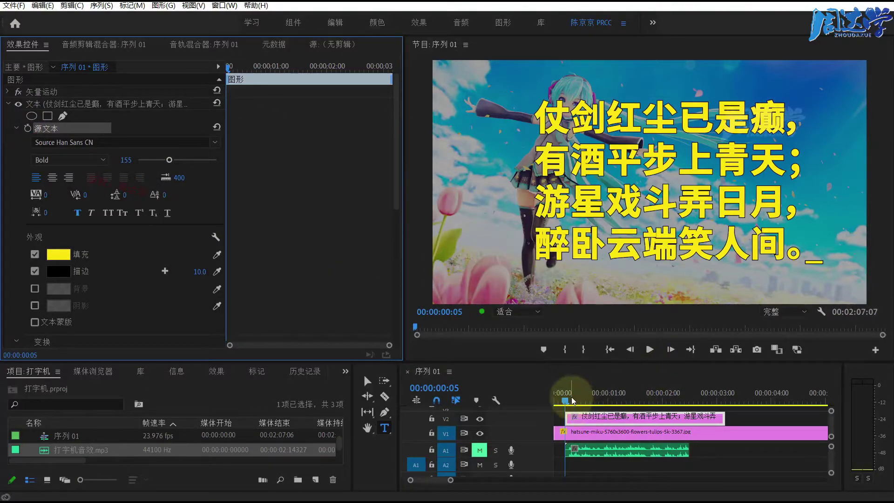
Zoom out the timeline and extend the V2 poem title clip to about 00:00:10:00.
left_click_drag(575, 399, 693, 409)
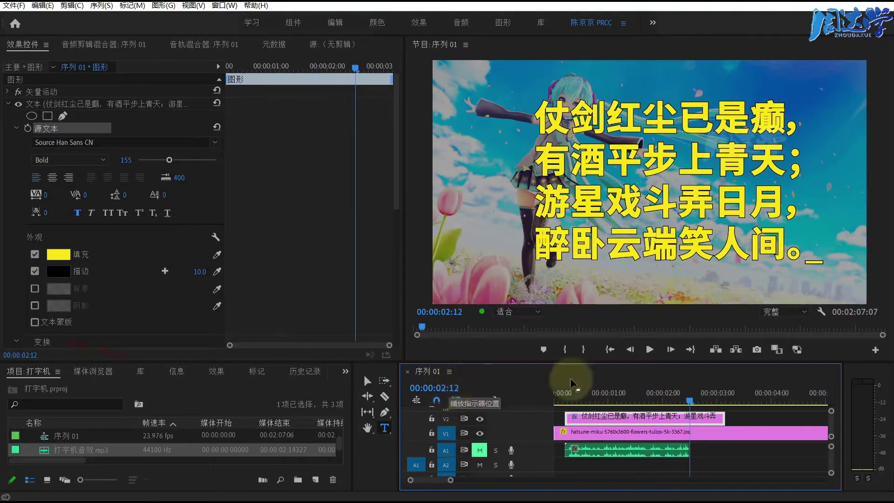
key("minus")
key("minus")
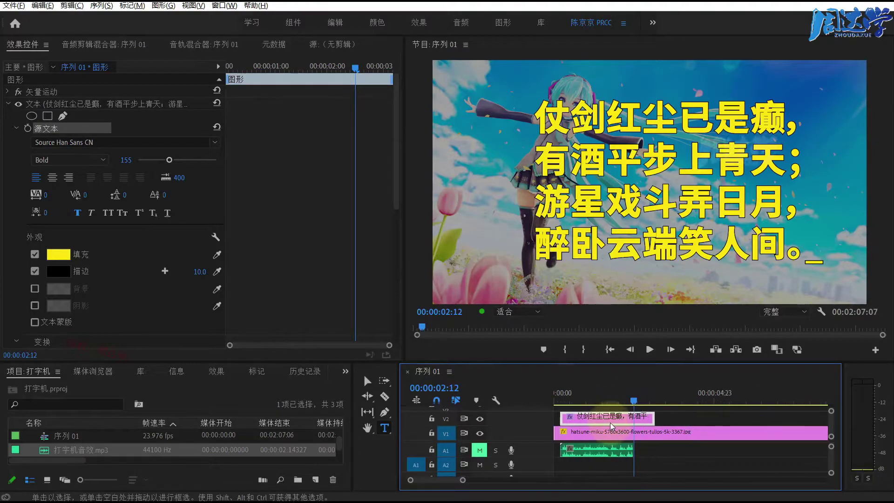
left_click_drag(634, 401, 714, 402)
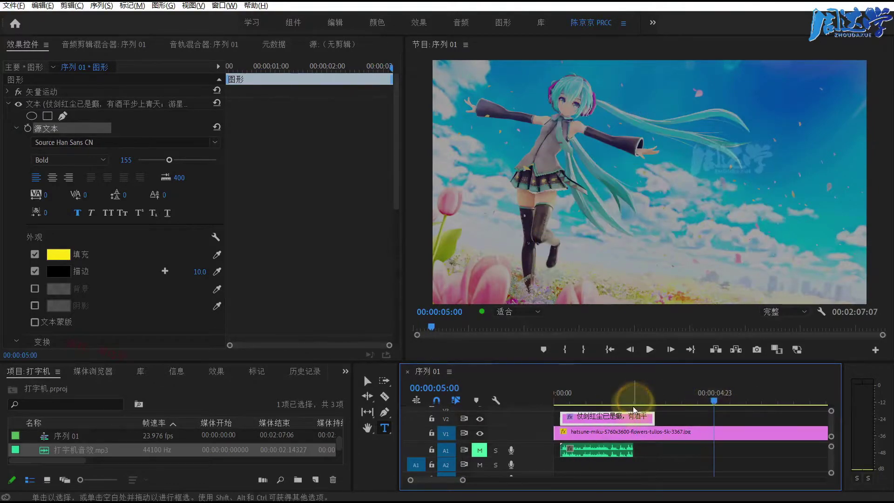
key("minus")
left_click_drag(631, 402, 709, 403)
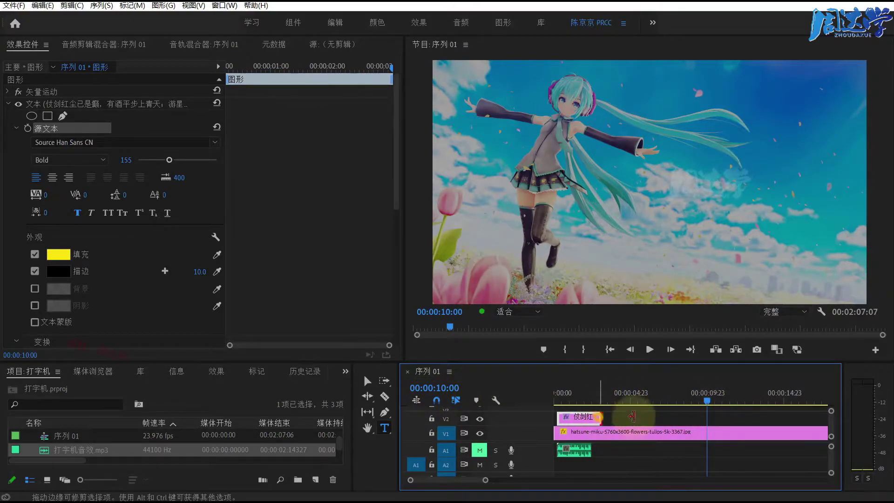
left_click_drag(632, 416, 711, 418)
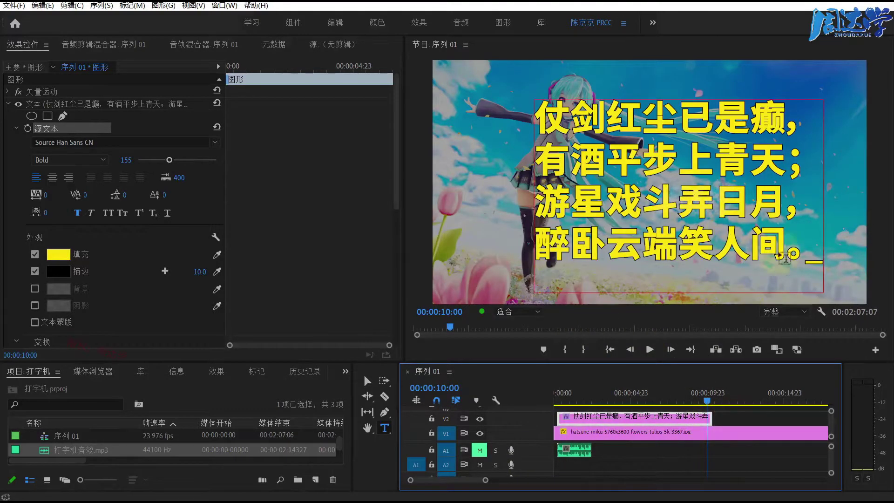
Re-enable Source Text keyframing, creating a keyframe at 00:00:10:00, and rescale the keyframe view.
left_click(28, 128)
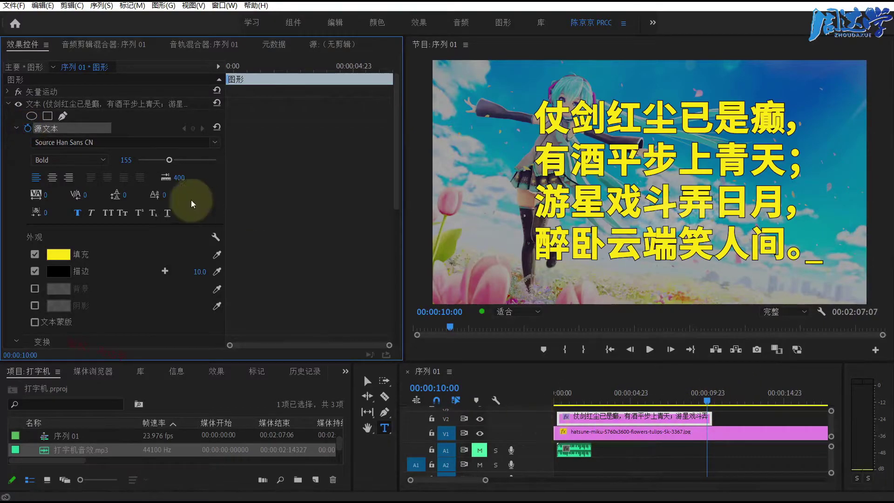
left_click(282, 345)
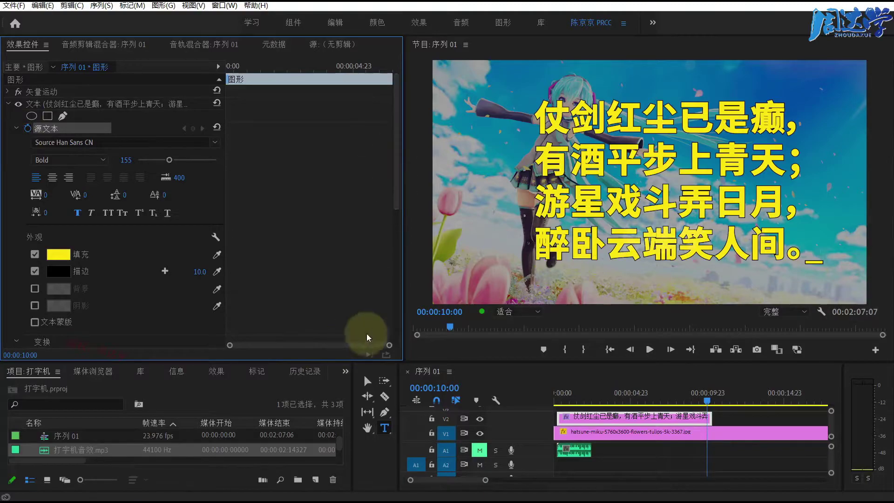
left_click_drag(388, 345, 308, 345)
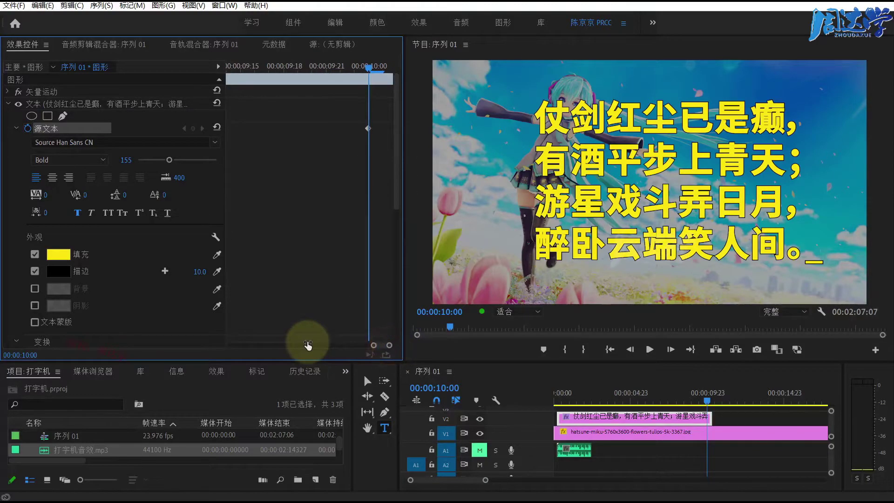
left_click(308, 344)
left_click(370, 344)
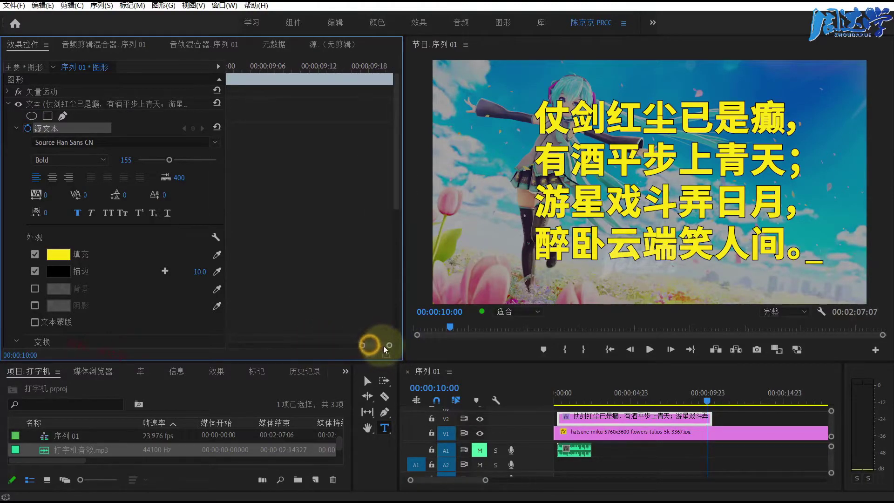
left_click_drag(364, 345, 372, 345)
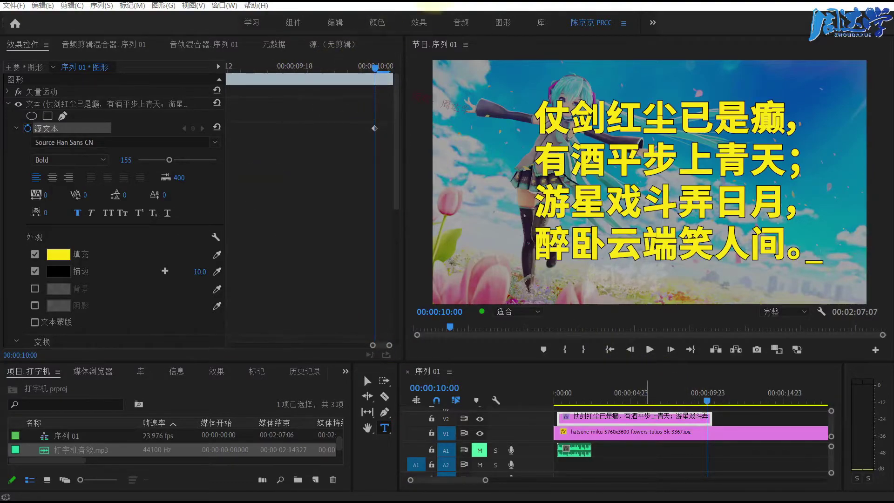
Step back one frame to 00:00:09:19 and start editing the poem text.
left_click(399, 63)
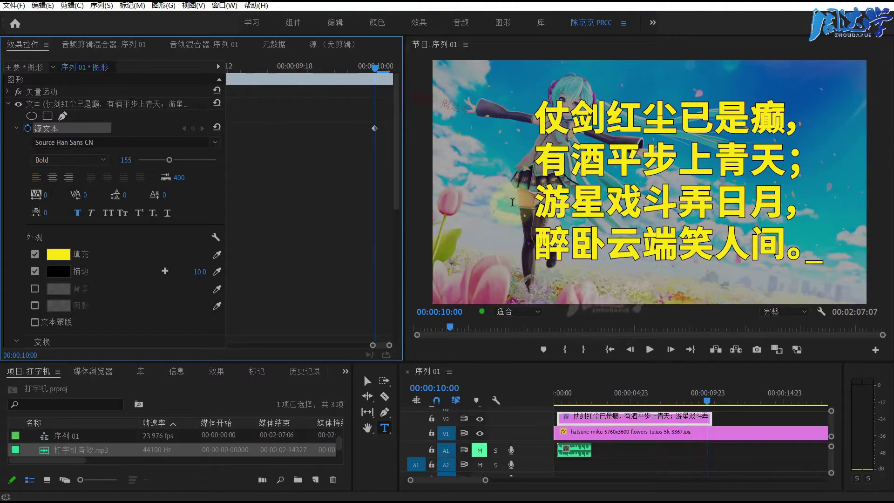
key("Left")
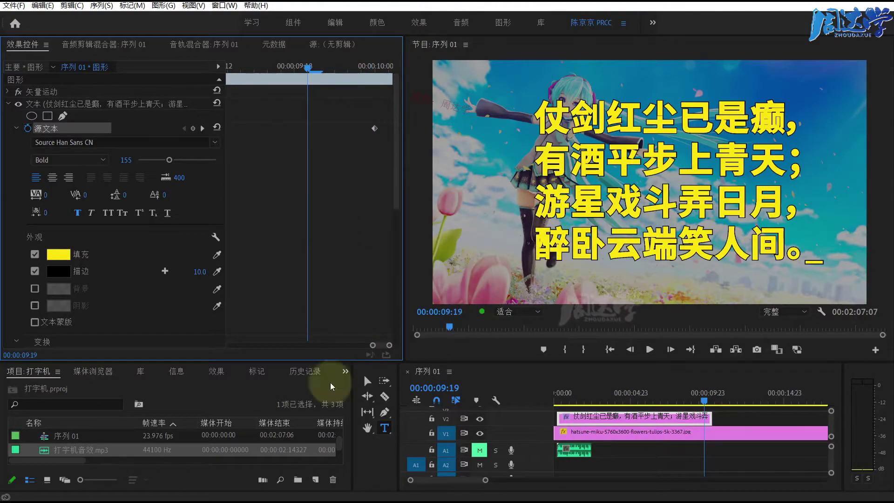
mouse_move(373, 357)
left_mouse_down()
mouse_move(355, 348)
mouse_move(369, 353)
left_mouse_up()
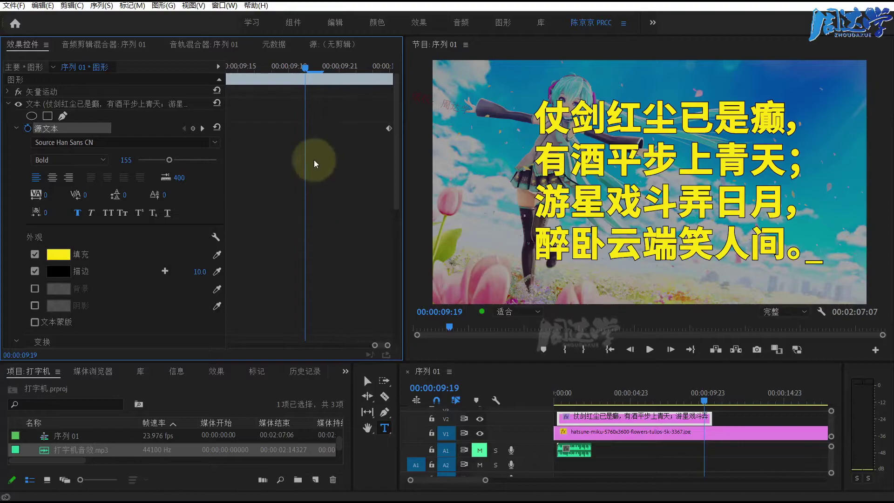
left_click(811, 257)
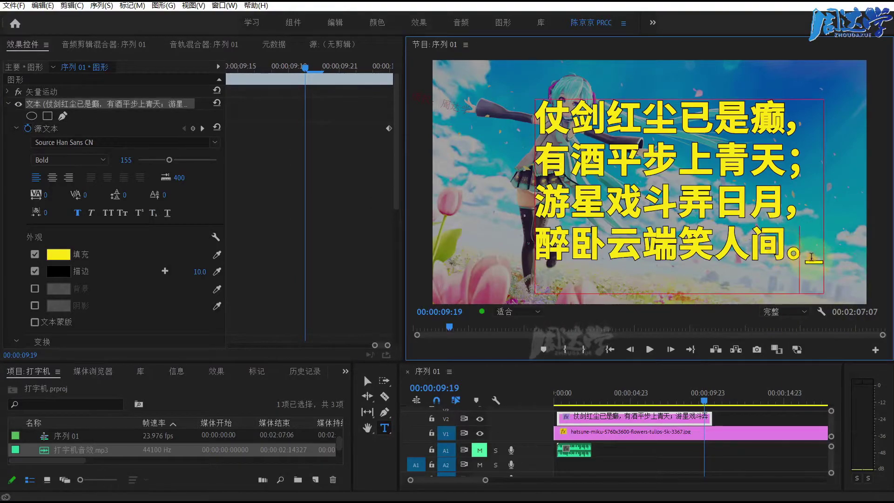
Delete the poem's final 。, then at 00:00:09:14 delete 间 with a Source Text keyframe.
key("BackSpace")
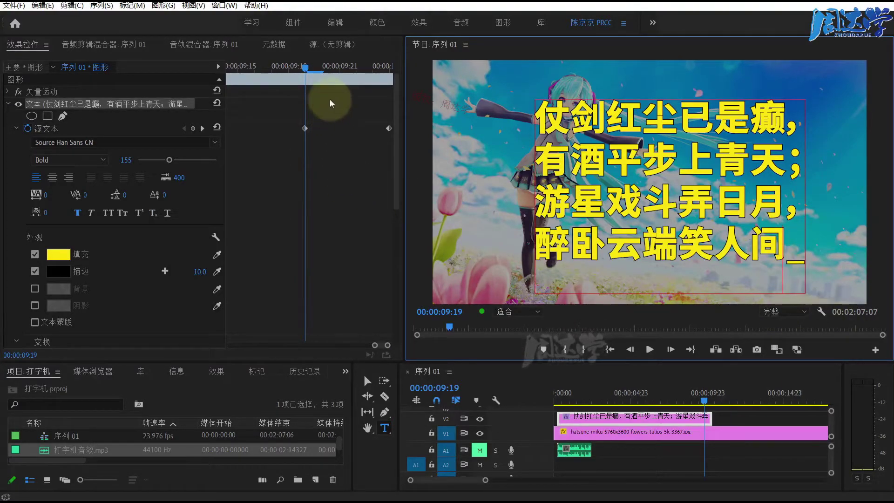
left_click(306, 69)
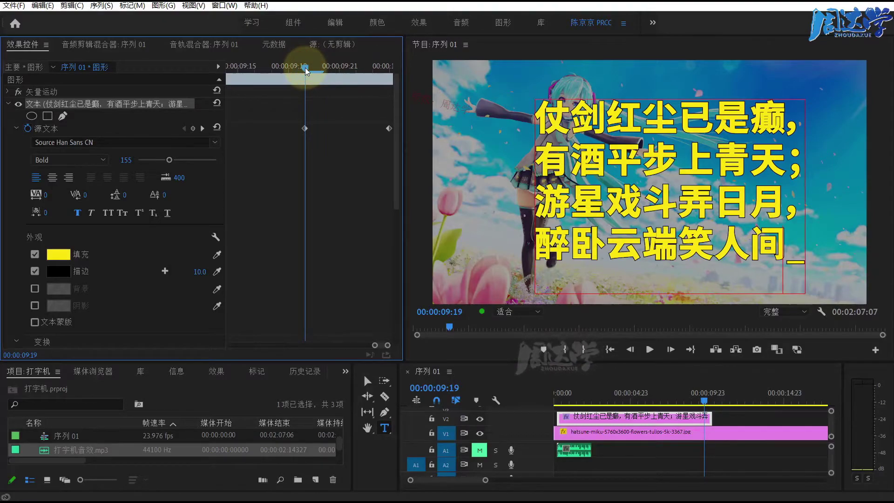
key("shift+Left")
left_click(792, 261)
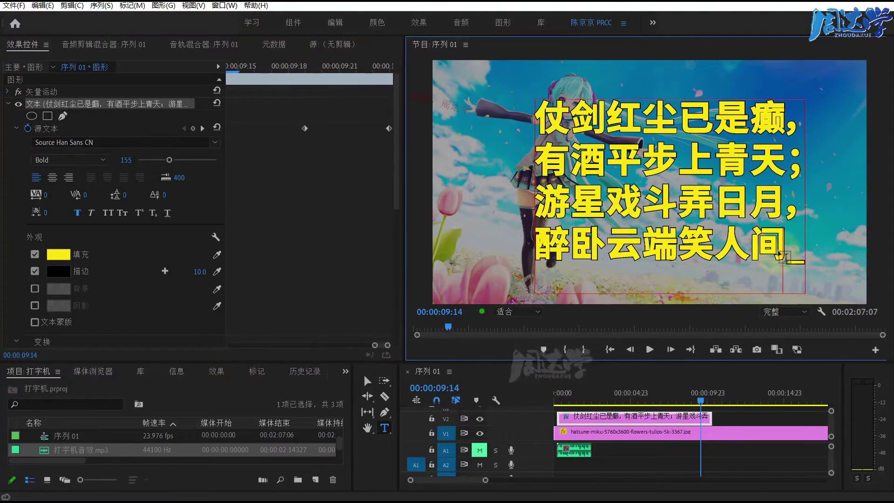
key("BackSpace")
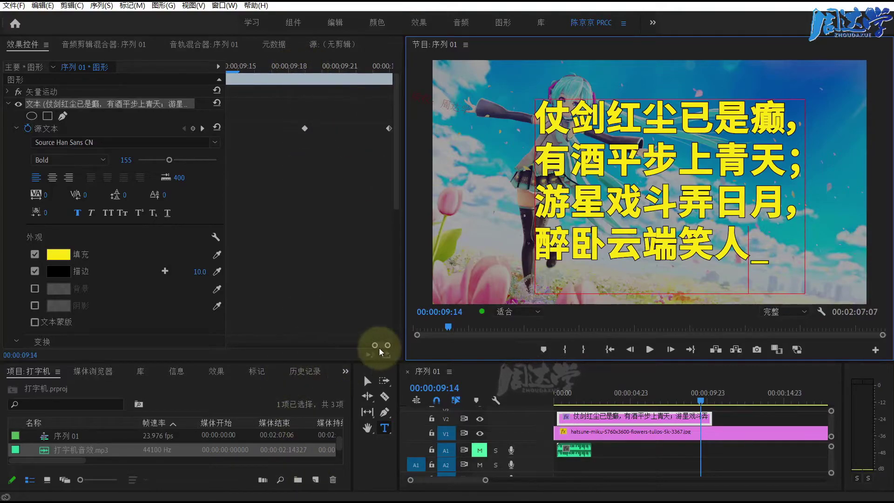
Delete 人 at 00:00:09:09 and 笑 at 00:00:09:04, leaving the last line as 醉卧云端.
left_click_drag(374, 345, 366, 346)
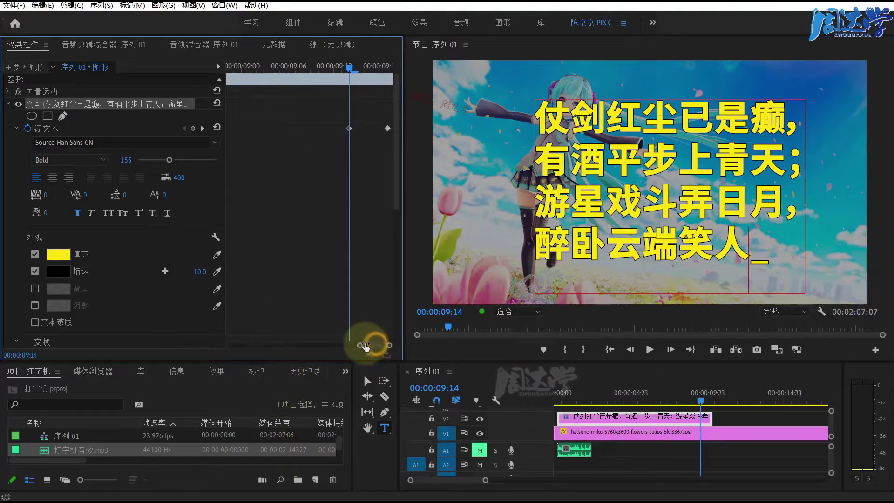
left_click(358, 69)
left_click_drag(360, 69, 316, 69)
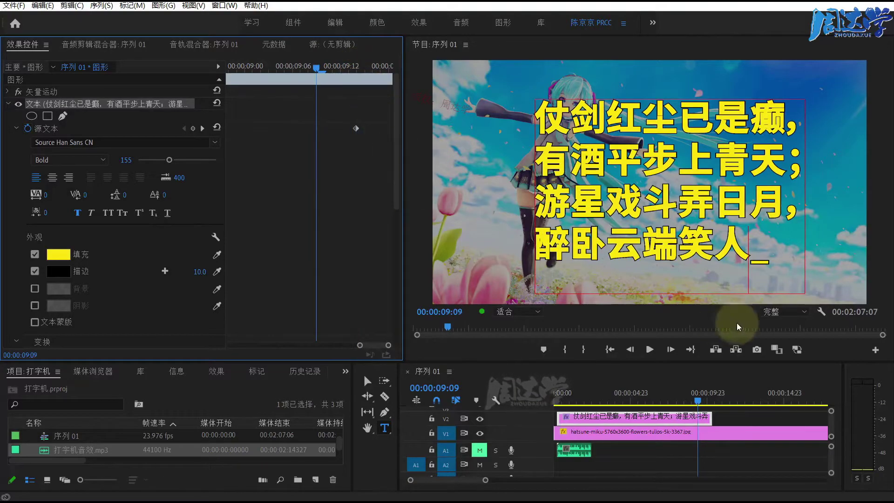
left_click(748, 250)
key("BackSpace")
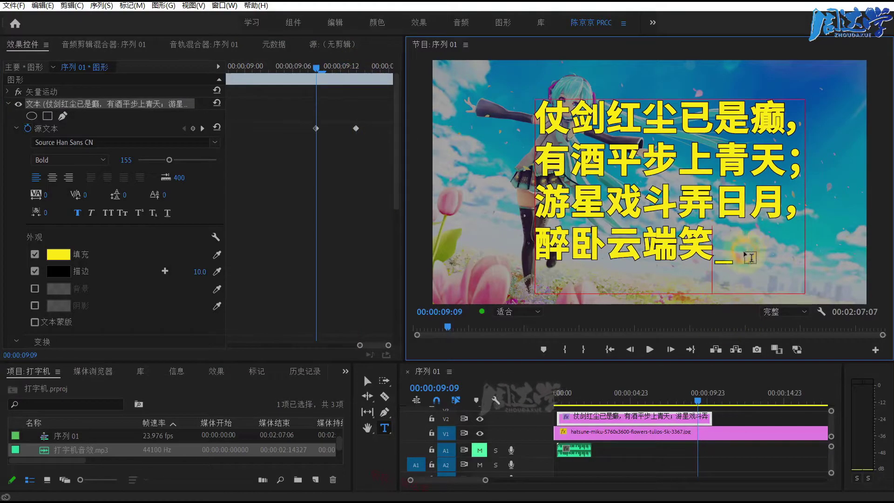
left_click(318, 69)
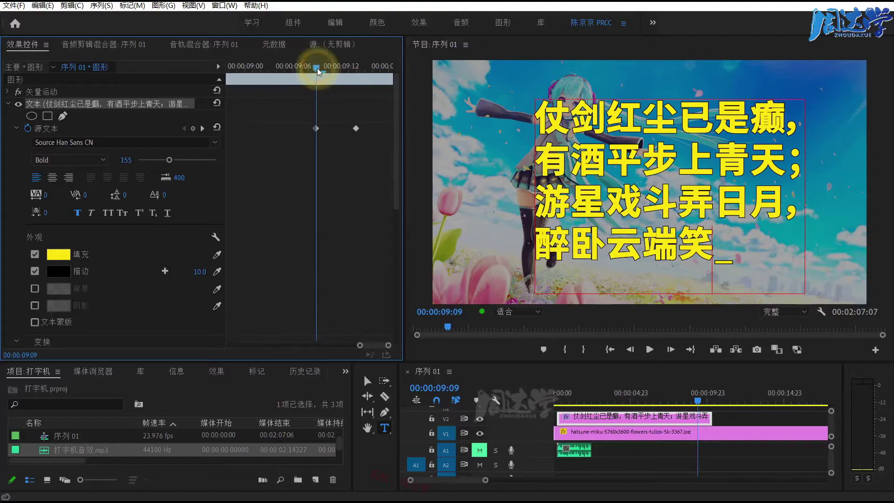
left_click_drag(318, 69, 276, 69)
left_click(710, 257)
key("BackSpace")
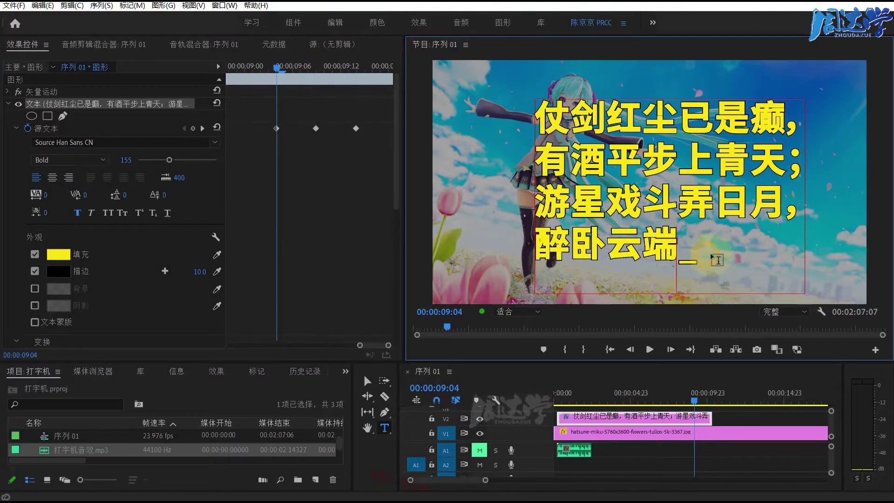
Move the title's keyframe playhead back to 00:00:08:23 and place the caret in the poem.
left_click(277, 70)
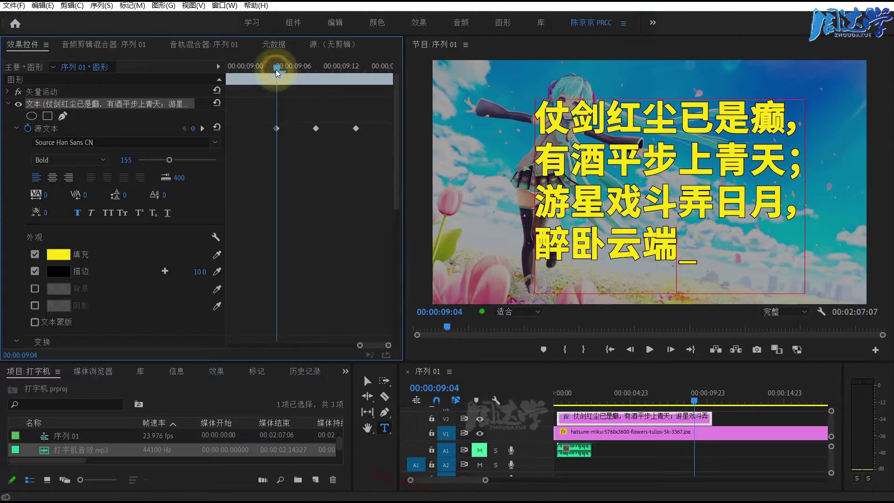
left_click_drag(277, 70, 237, 69)
left_click(646, 234)
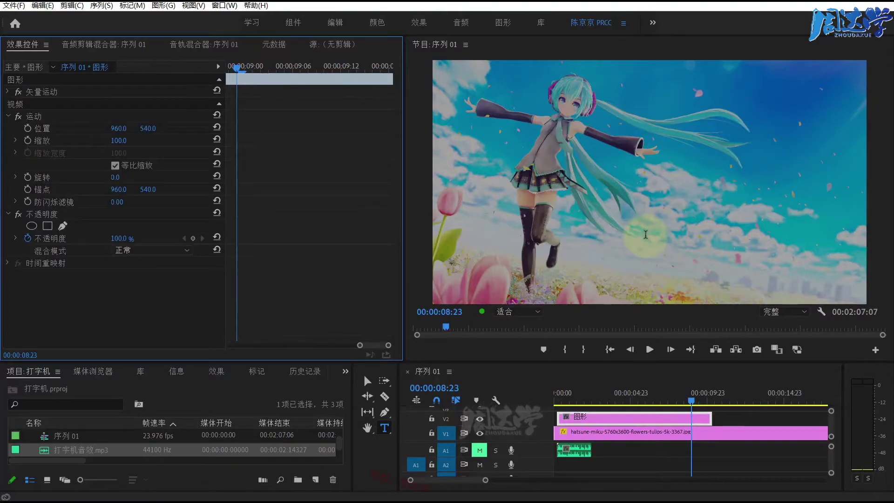
Delete 端 at 00:00:08:23 and 云 at 00:00:08:18, undoing an accidental deletion of 戏.
left_click(682, 258)
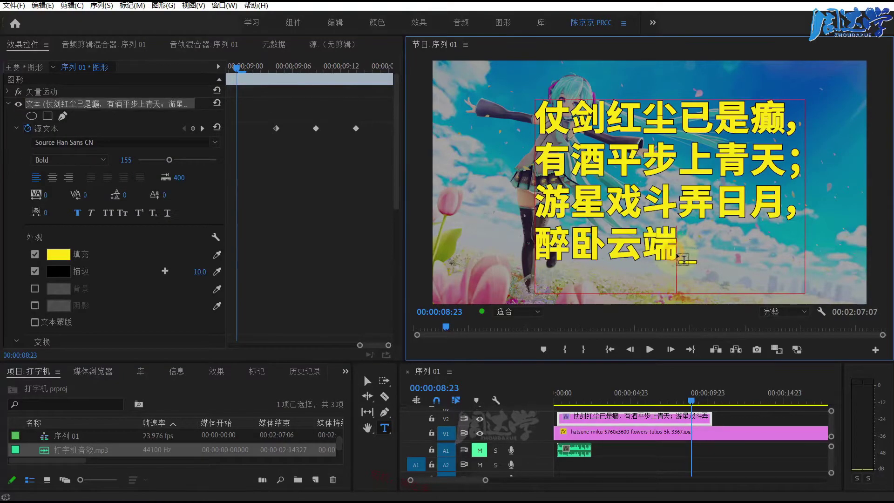
key("BackSpace")
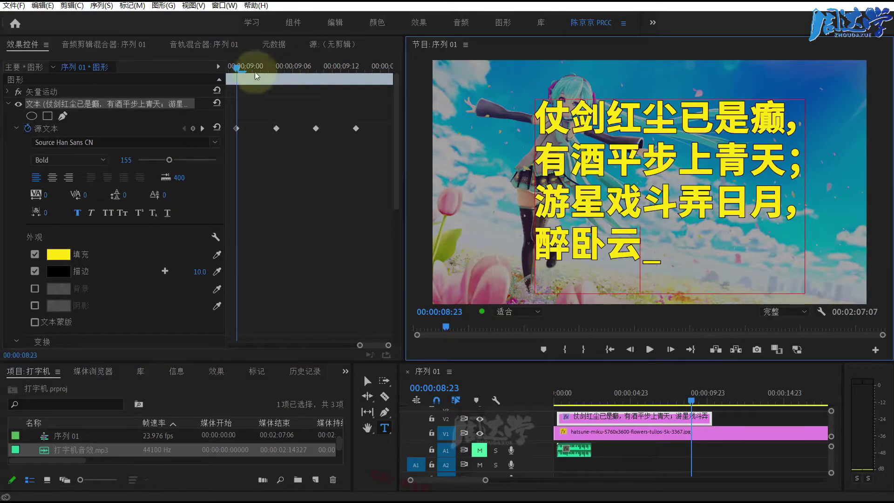
left_click(238, 69)
left_click_drag(238, 72, 197, 70)
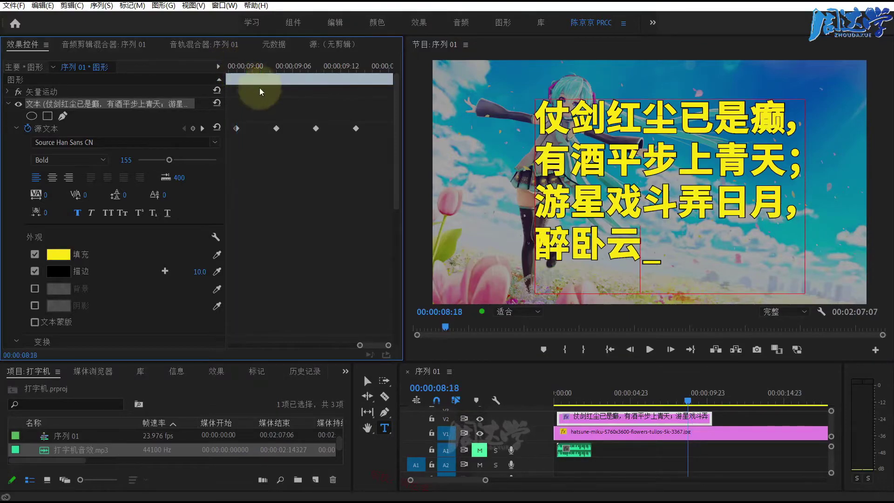
left_click(643, 201)
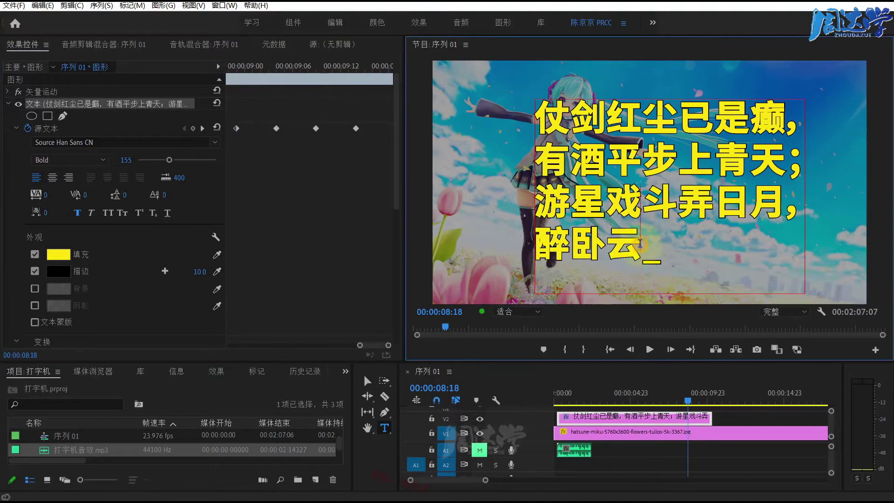
key("BackSpace")
key("ctrl+z")
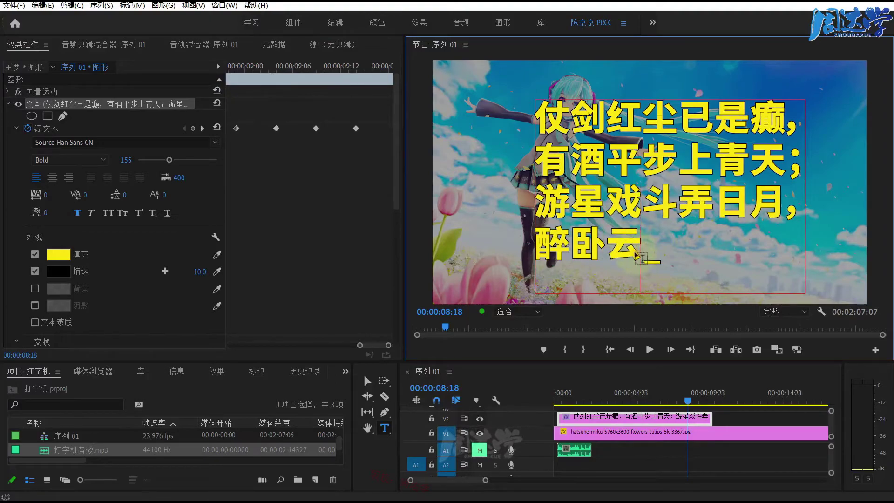
key("BackSpace")
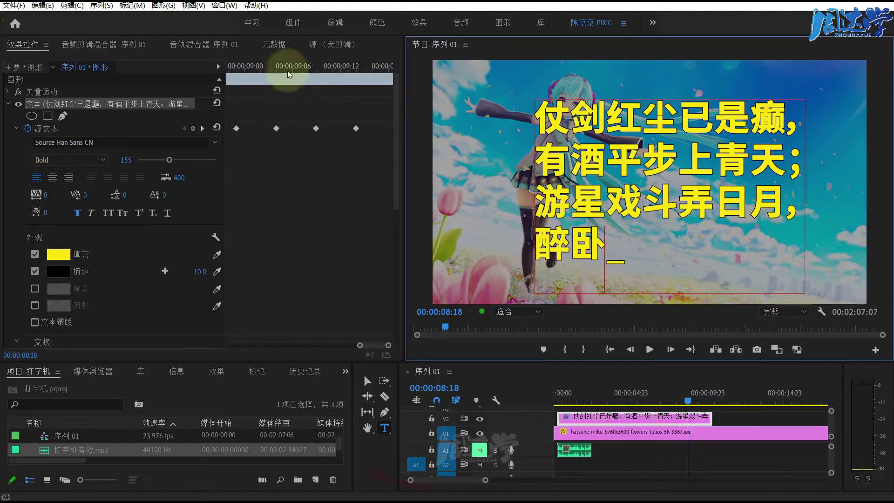
Delete 卧 at 00:00:08:13 and 醉 at 00:00:08:08, emptying the fourth line.
left_click_drag(363, 349, 350, 349)
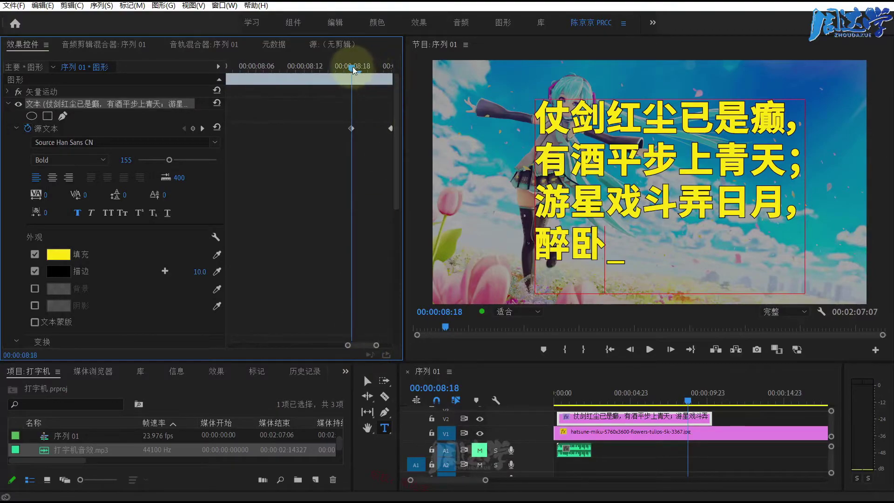
key("shift+Left")
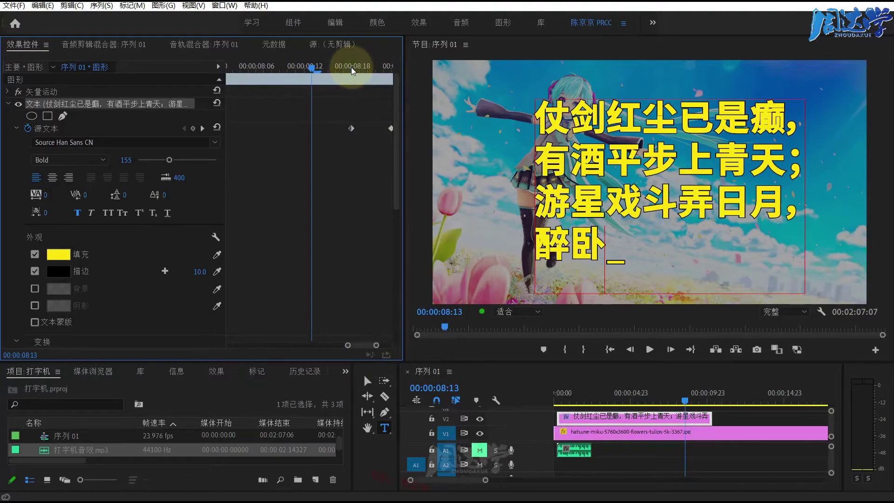
left_click(607, 257)
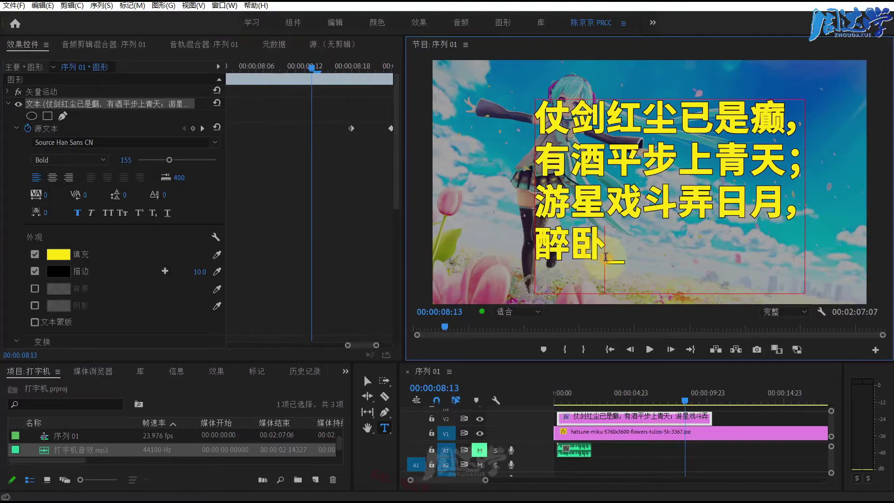
key("BackSpace")
left_click(311, 69)
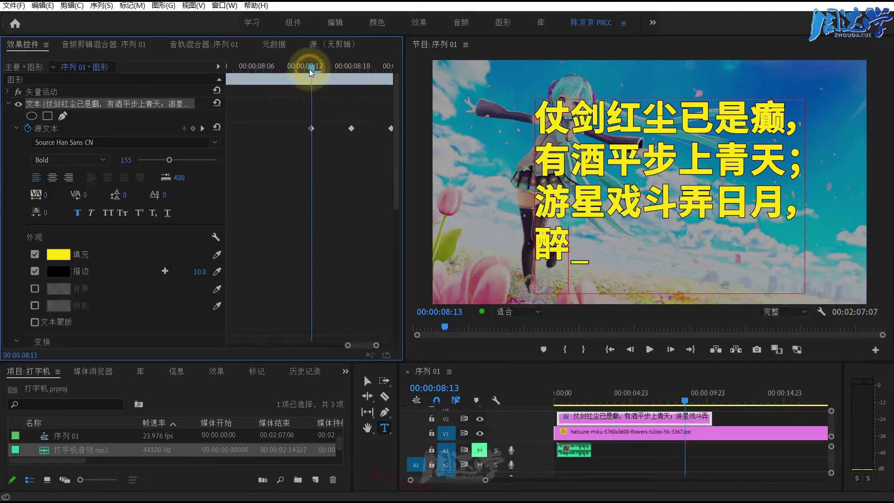
key("shift+Left")
left_click(568, 259)
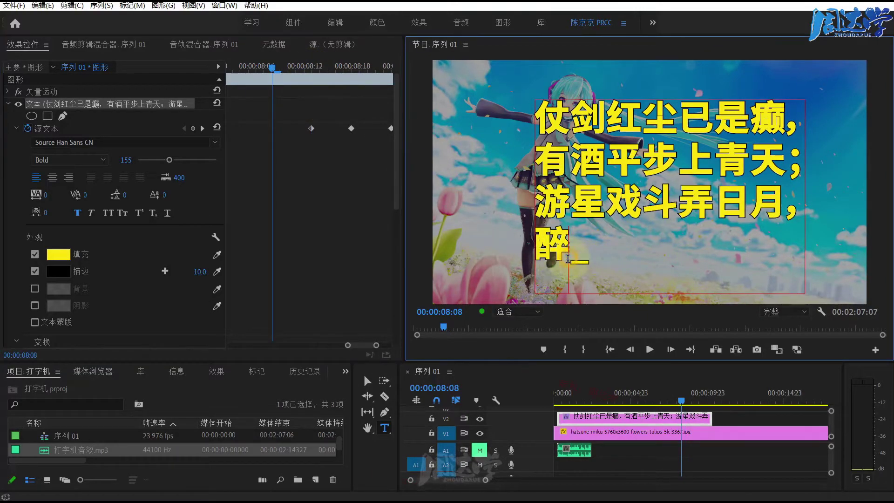
key("BackSpace")
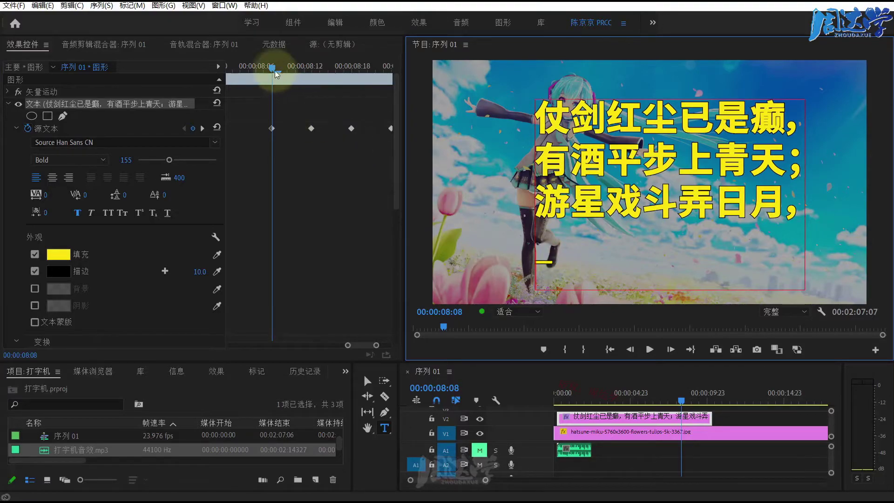
Keep removing characters at earlier frames until only the cursor remains at 00:00:02:17.
left_click(273, 68)
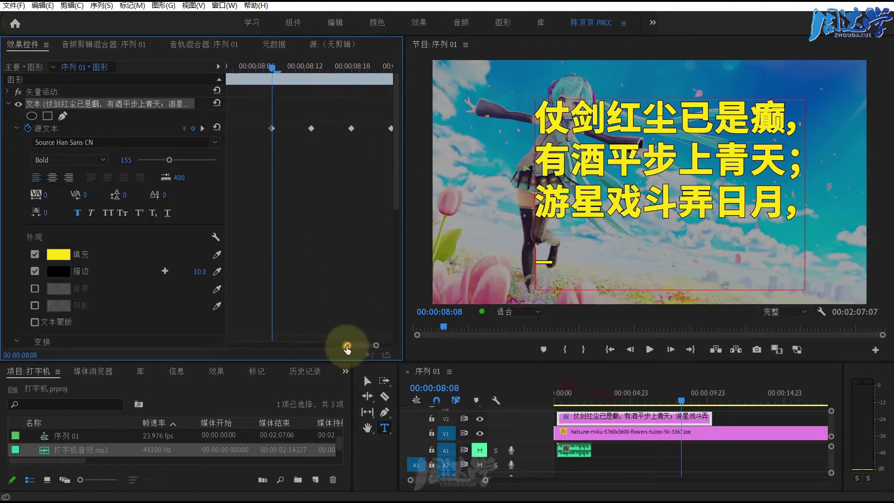
left_click_drag(348, 345, 334, 345)
left_click(326, 67)
key("j")
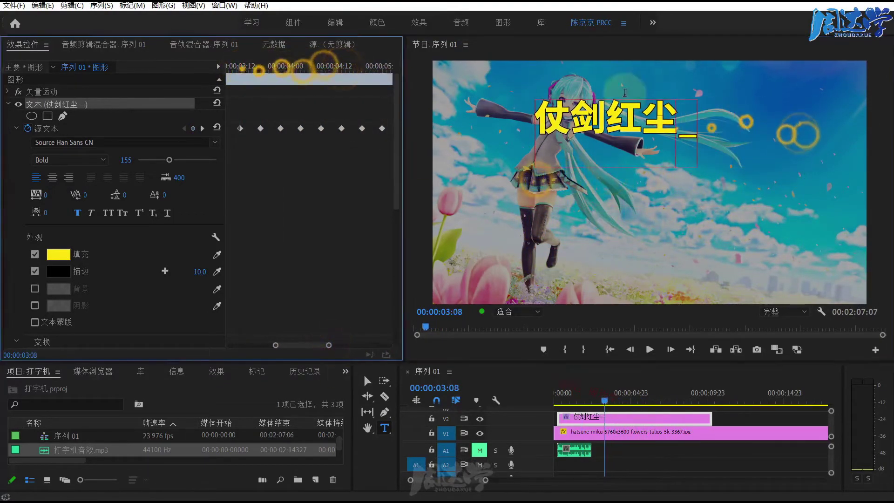
left_click(277, 173)
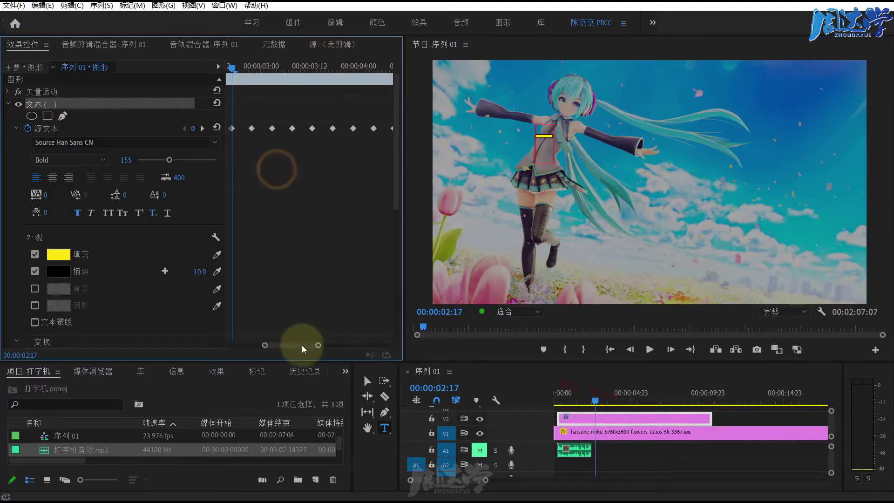
Trim the empty lead-in off the V2 poem clip and move it to 00:00:00:00.
left_click_drag(301, 345, 272, 349)
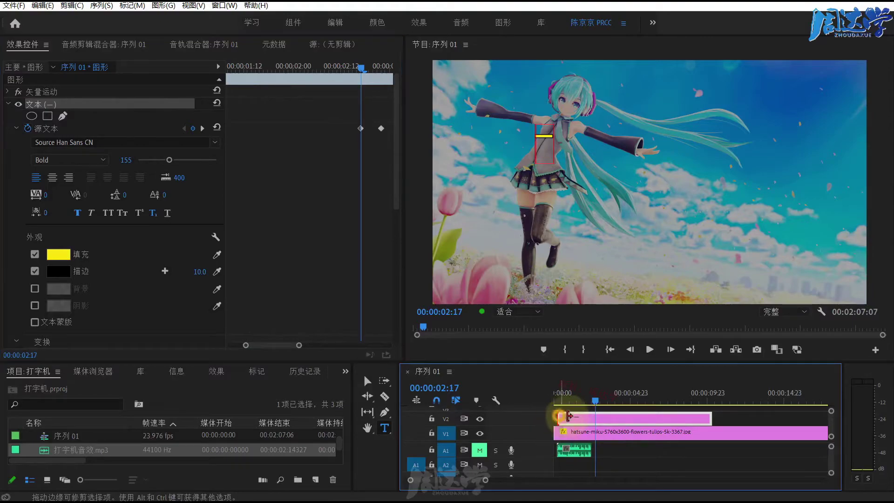
mouse_move(558, 418)
left_mouse_down()
mouse_move(596, 417)
mouse_move(516, 398)
left_mouse_up()
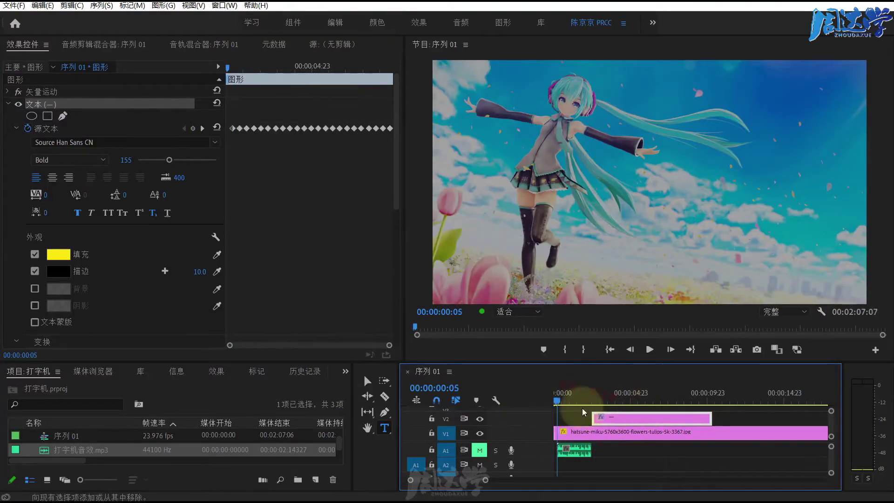
left_click_drag(633, 418, 597, 418)
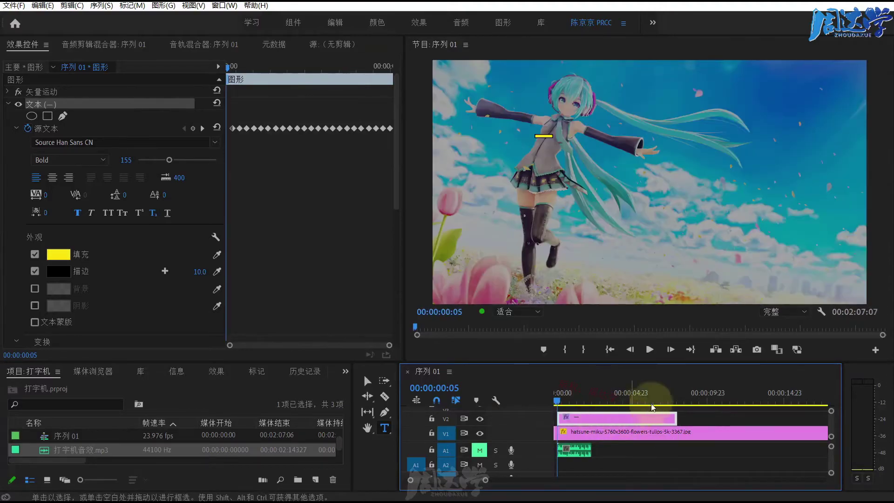
left_click(677, 394)
Scrub through the poem's typing to check it, then make the timeline area taller.
left_click_drag(678, 395, 679, 395)
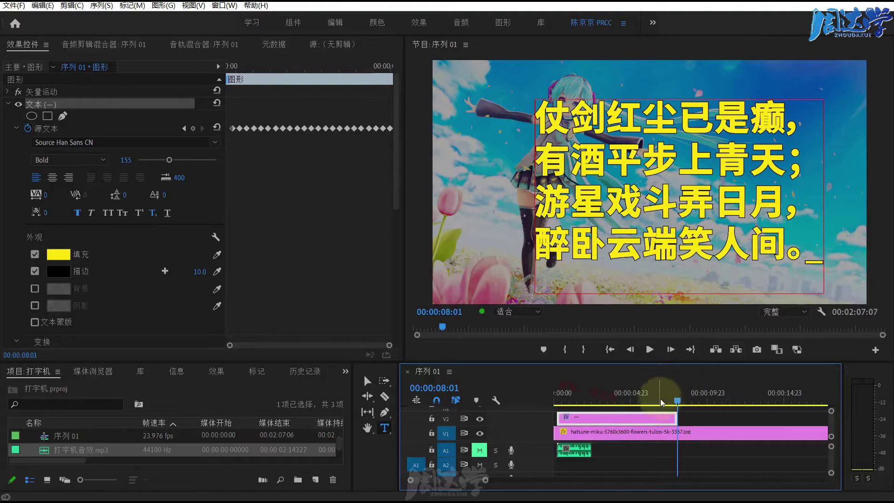
left_click_drag(681, 383, 555, 393)
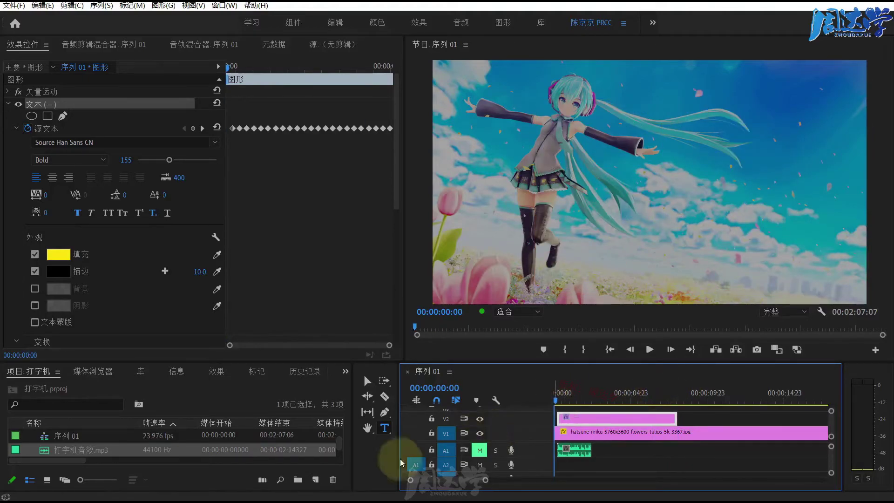
left_click_drag(344, 361, 341, 301)
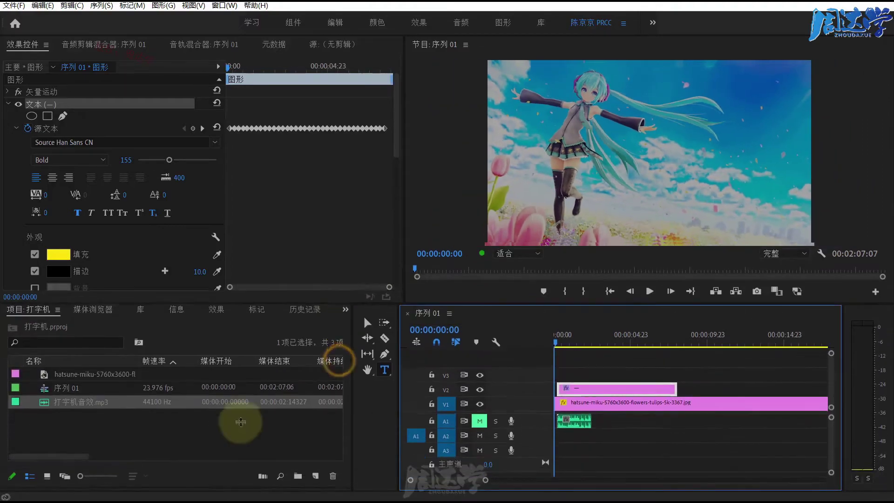
Import Cloud Bird Trail.mp3 from the MUSIC folder and lay it on track A2.
left_click(216, 424)
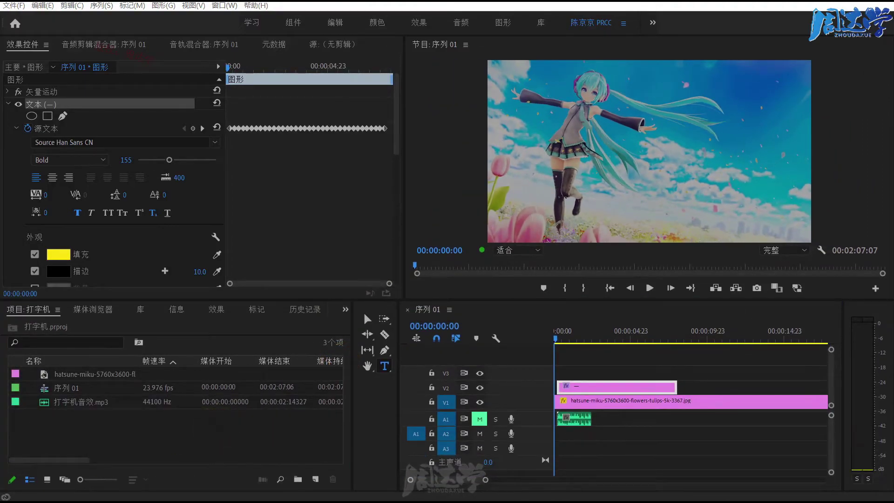
key("alt+Tab")
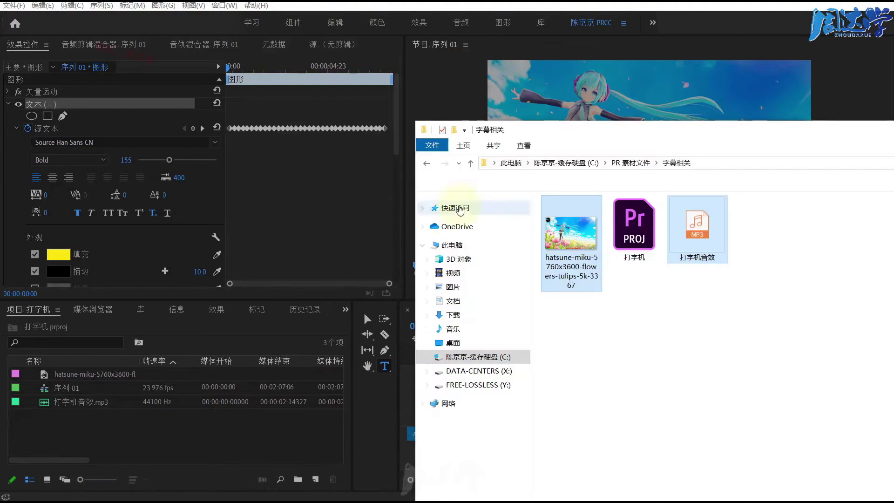
key("alt+Up")
double_click(758, 289)
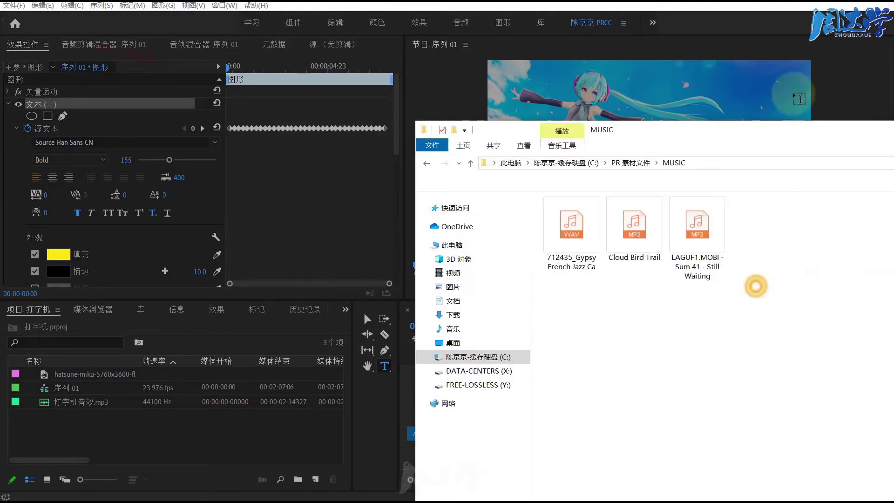
left_click_drag(768, 125, 769, 66)
mouse_move(635, 167)
left_mouse_down()
mouse_move(385, 248)
mouse_move(154, 440)
left_mouse_up()
left_click(119, 435)
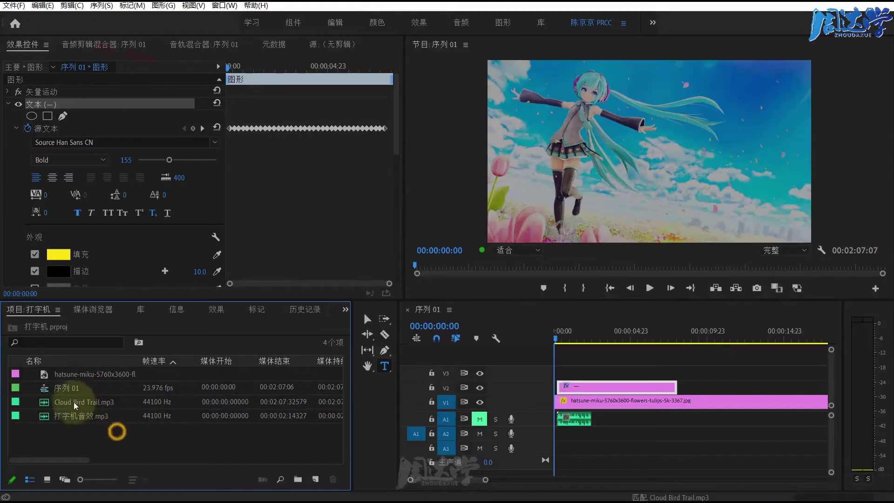
mouse_move(68, 402)
left_mouse_down()
mouse_move(562, 440)
mouse_move(555, 435)
left_mouse_up()
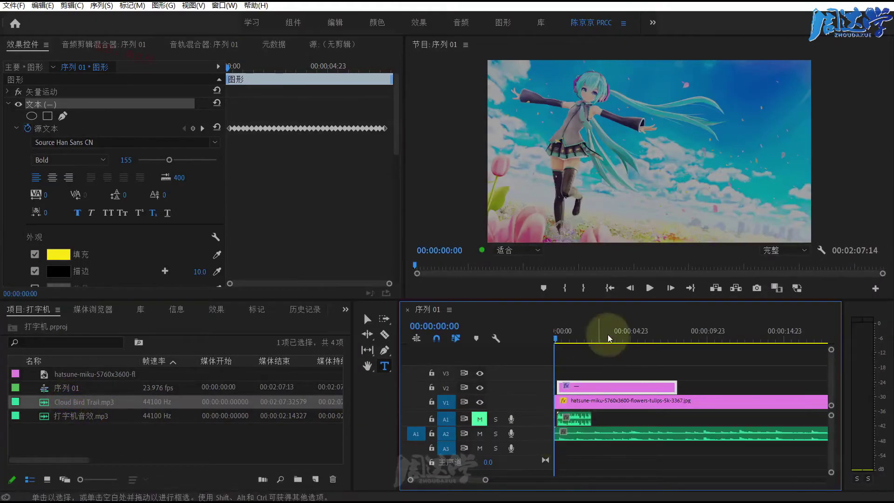
Import Shenmue III Mood Video - Spirit Of The Land.mp4 from the 字幕相关 folder.
right_click(207, 406)
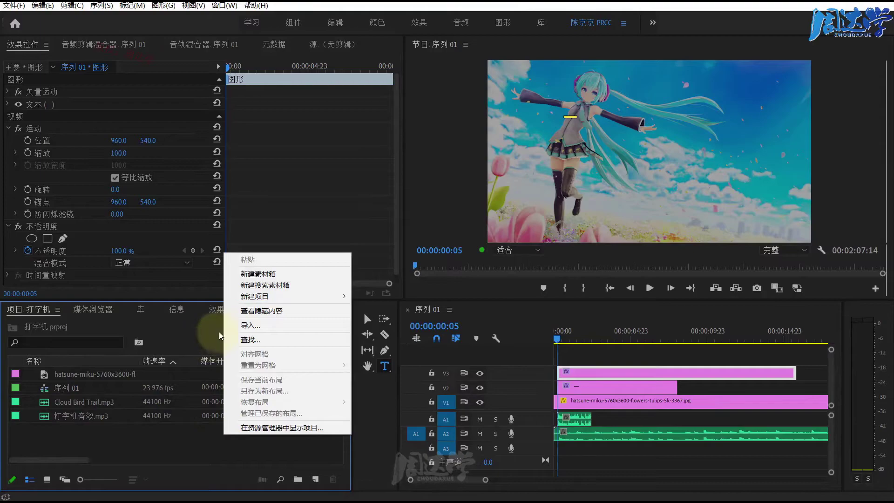
left_click(245, 325)
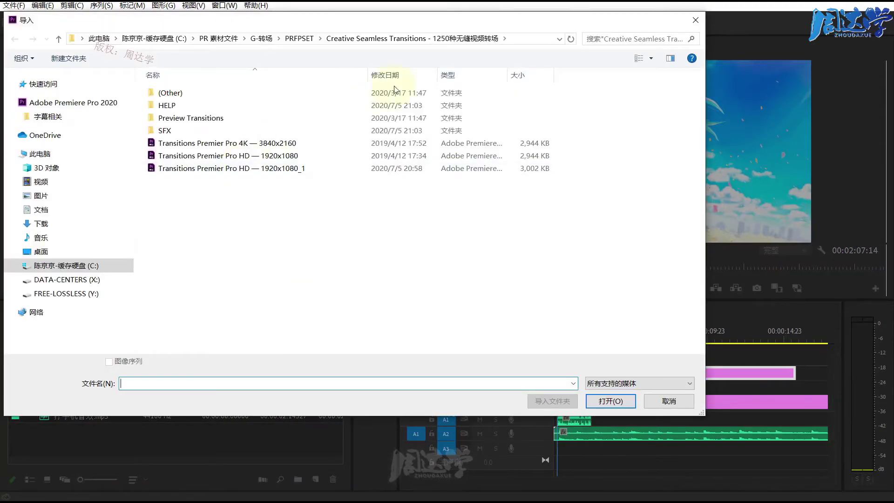
left_click(231, 38)
left_click(402, 240)
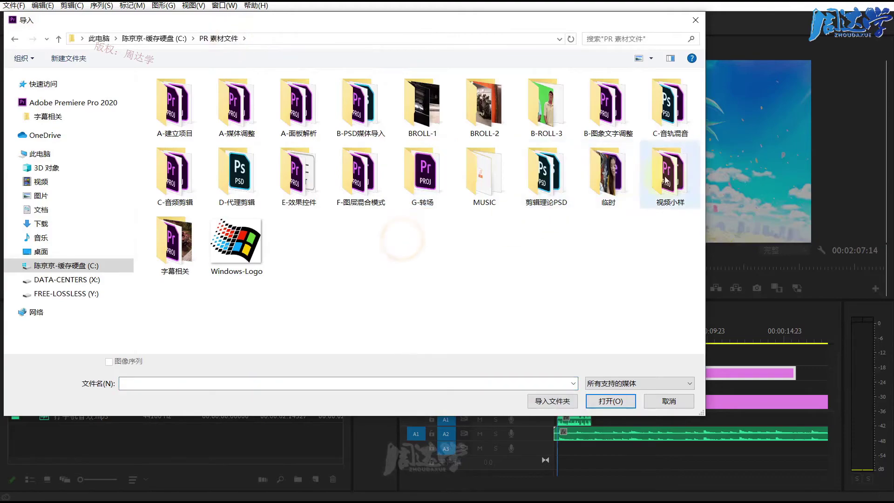
double_click(182, 236)
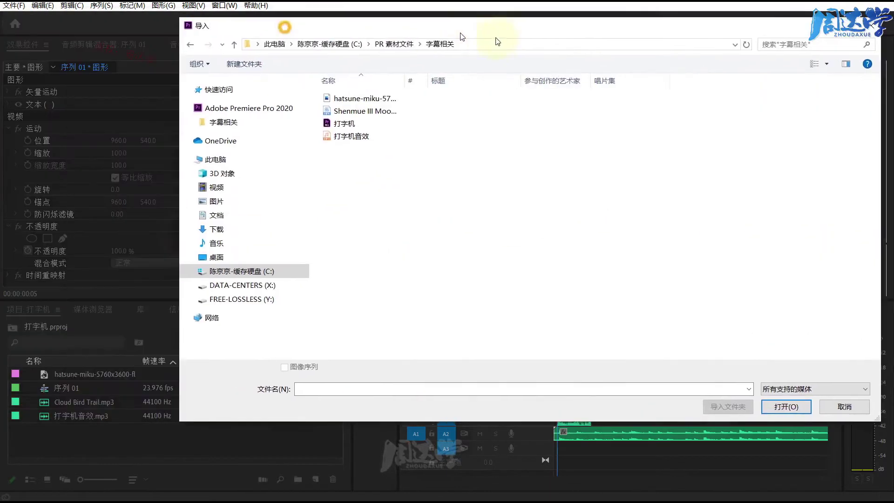
left_click_drag(289, 20, 511, 31)
left_click(391, 117)
left_click(823, 410)
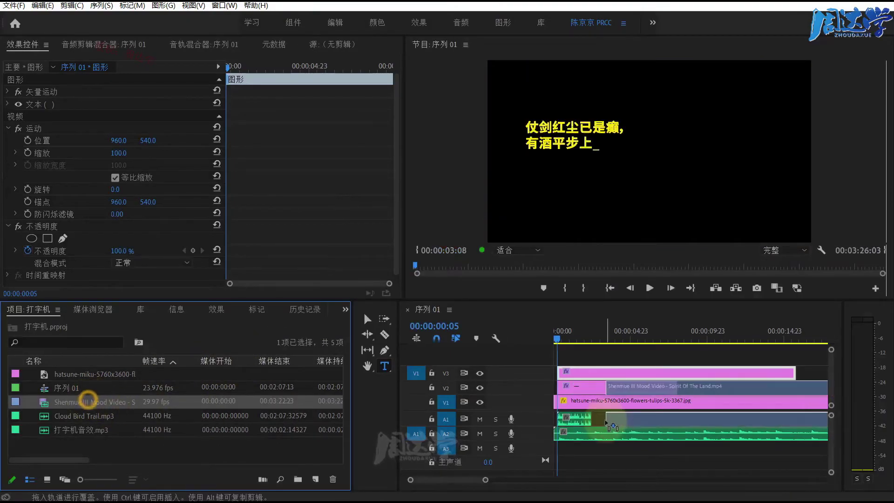
Replace the hatsune-miku background clip on V1 with the Shenmue III video.
left_click_drag(90, 403, 170, 393)
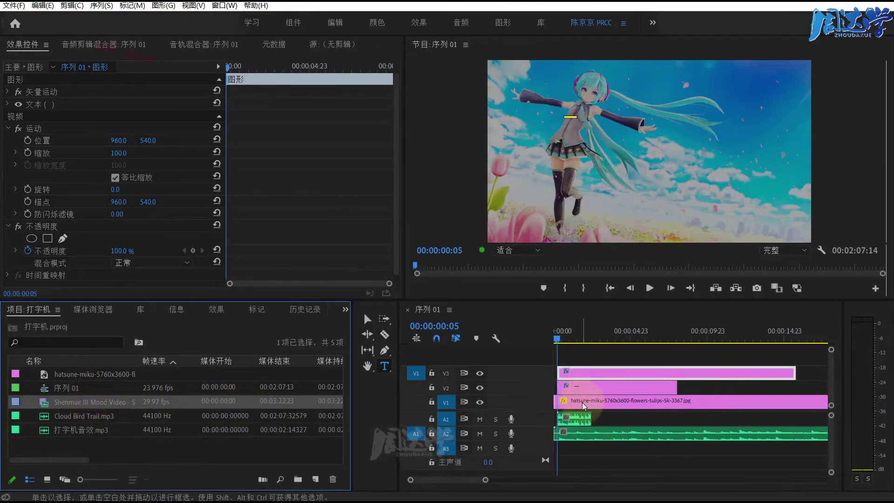
left_click(576, 398)
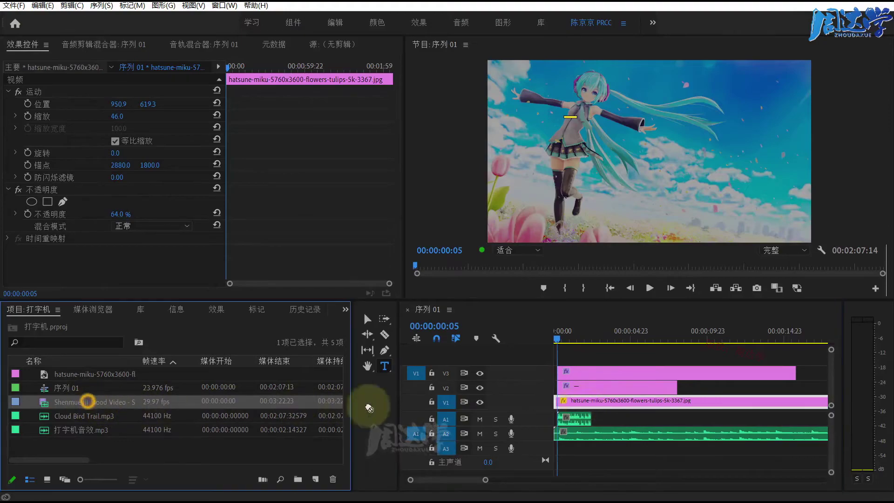
left_click_drag(93, 406, 606, 404)
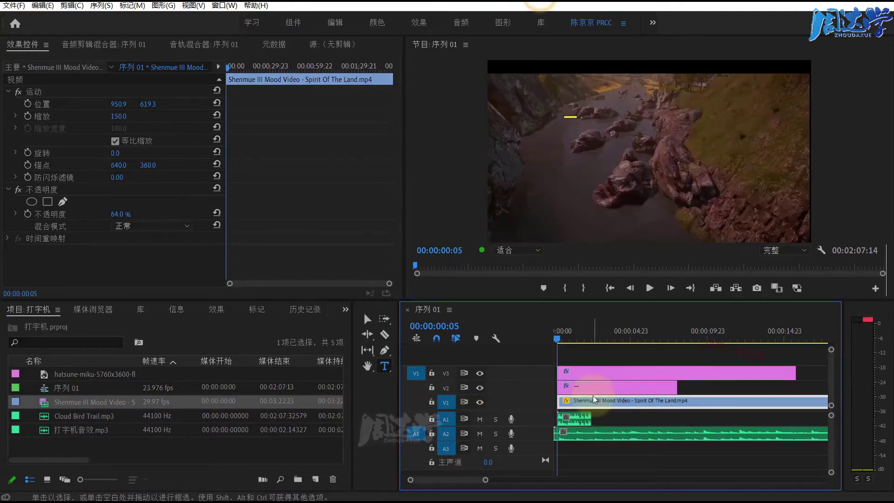
left_click(576, 434)
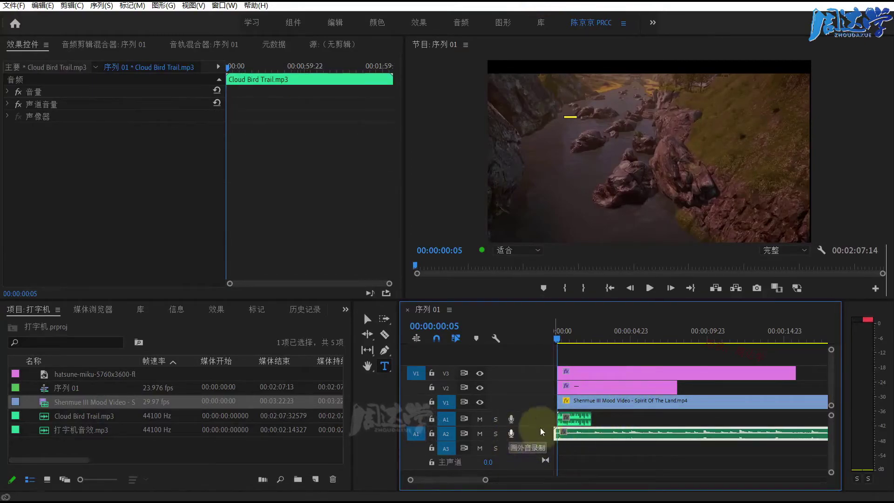
Lay copies of 打字机音效.mp3 back-to-back on A1 starting from the sequence start.
left_click(578, 423)
left_click_drag(578, 423, 620, 421)
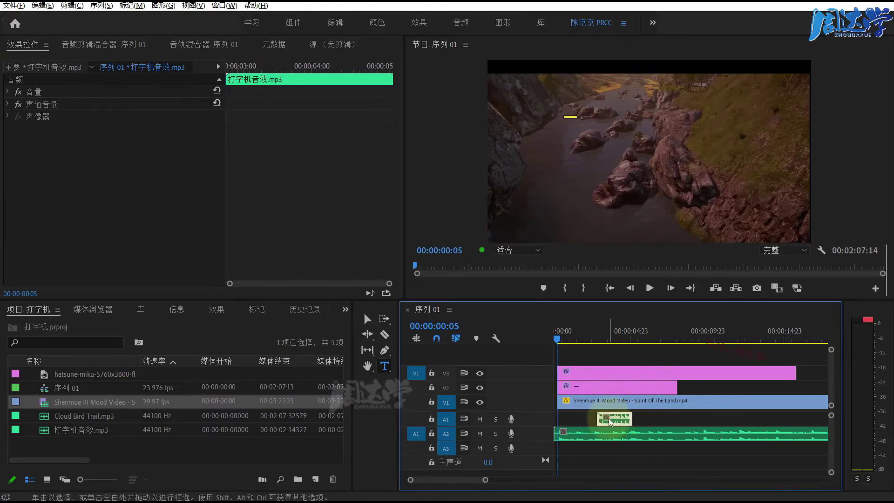
mouse_move(620, 421)
left_mouse_down()
mouse_move(580, 421)
mouse_move(627, 427)
mouse_move(615, 427)
left_mouse_up()
scroll(619, 421, "up", 3)
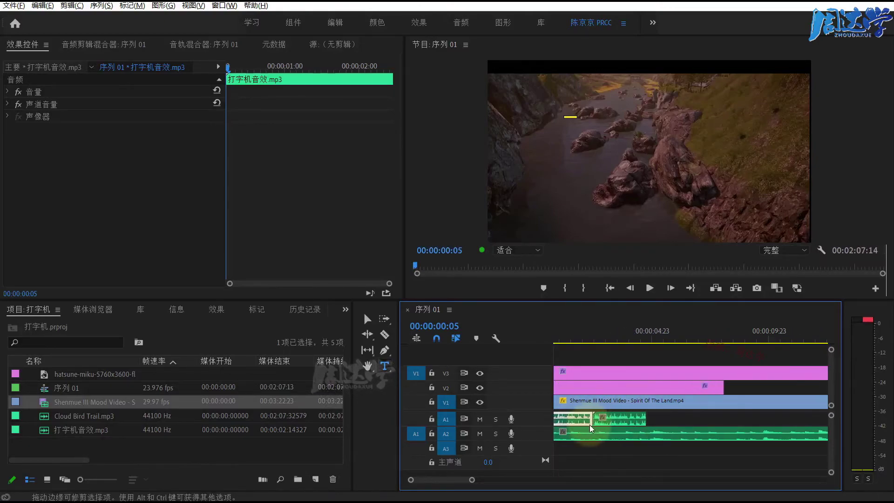
left_click(630, 423)
left_click_drag(630, 423, 703, 425)
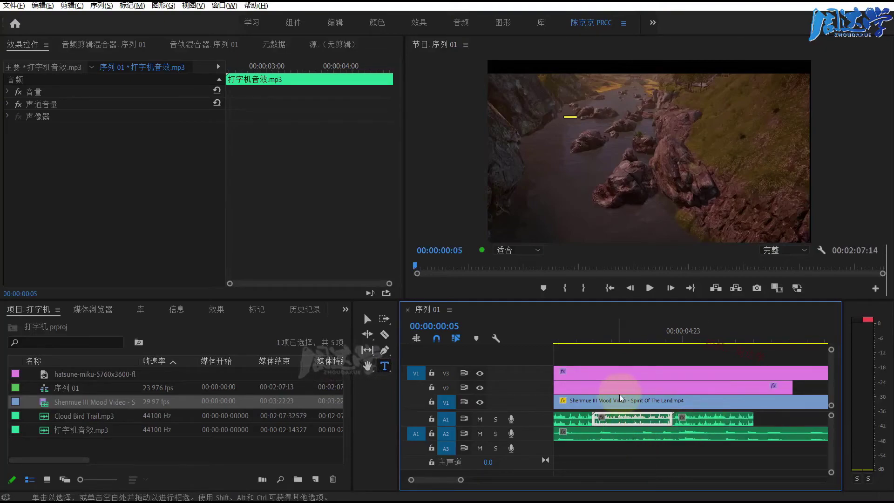
scroll(676, 423, "down", 2)
left_click_drag(673, 422, 721, 424)
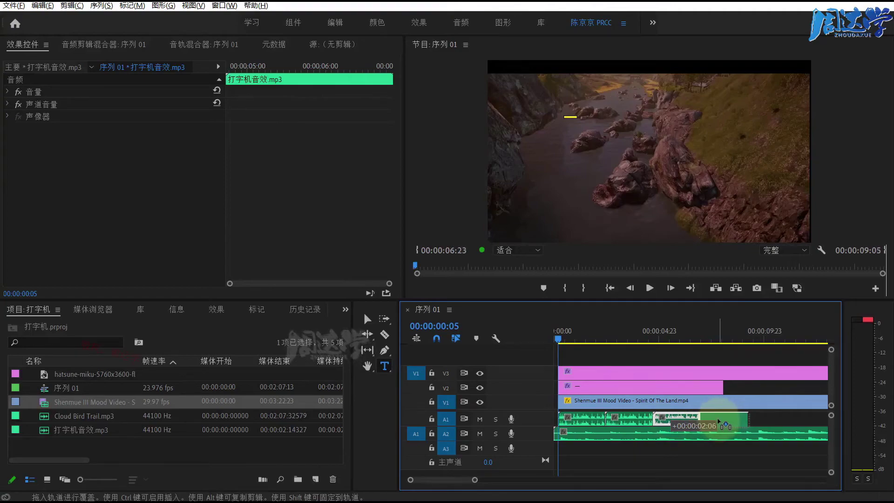
left_click(632, 356)
left_click_drag(579, 329, 485, 326)
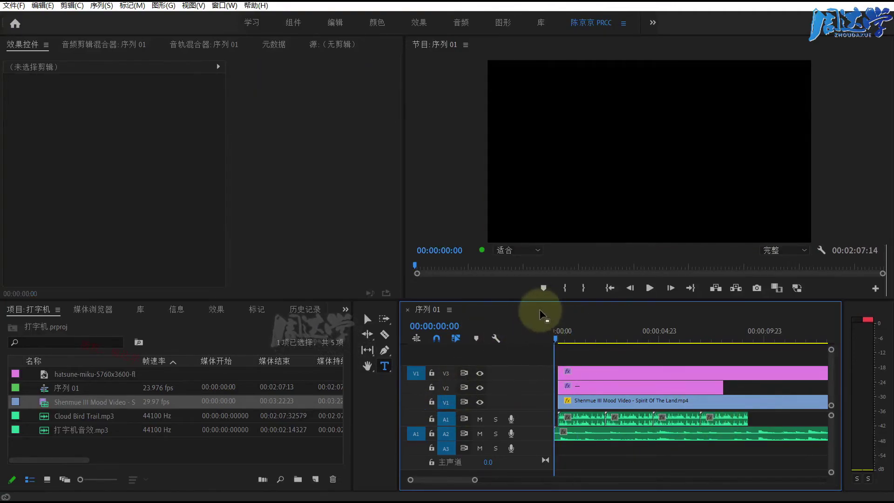
Enlarge the Program Monitor and play the sequence to preview the typing.
left_click_drag(521, 300, 518, 362)
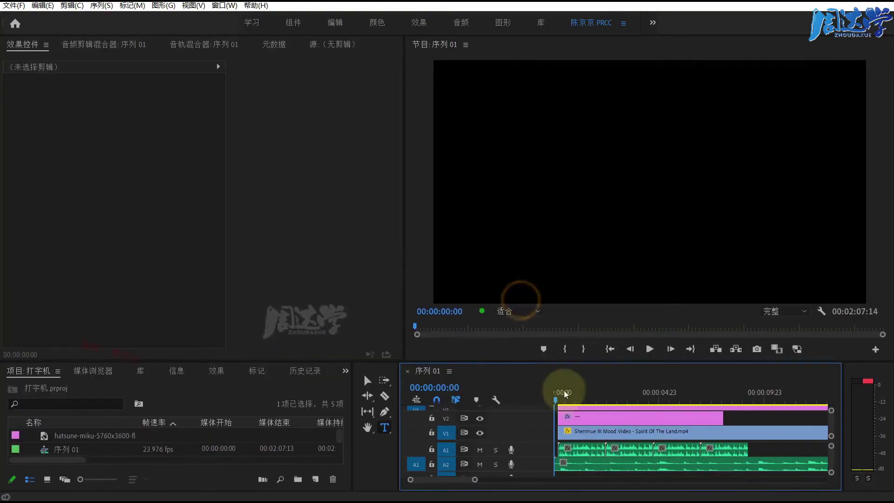
key("space")
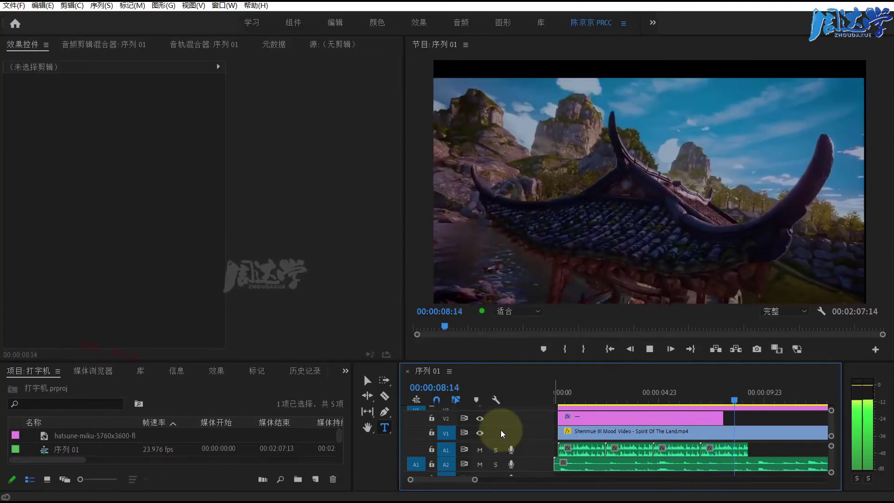
key("space")
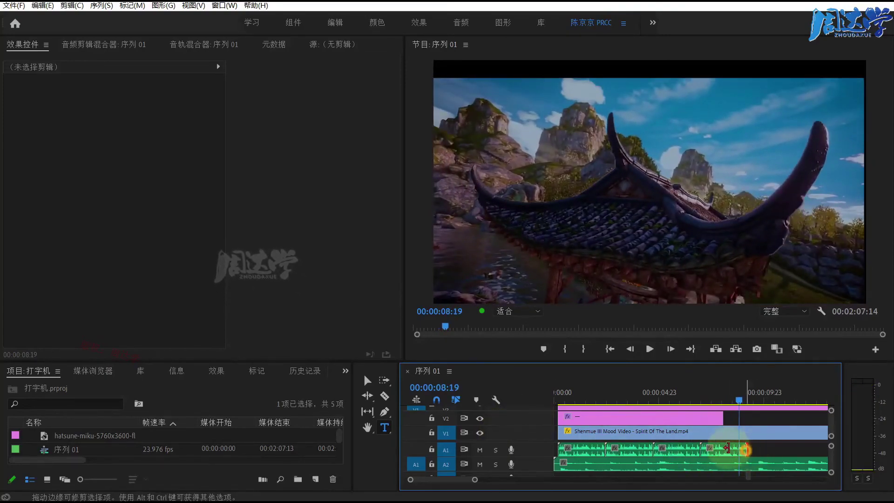
Trim the last typing-sound copy on A1 to end with the V2 poem clip.
left_click_drag(741, 451, 723, 450)
key("Home")
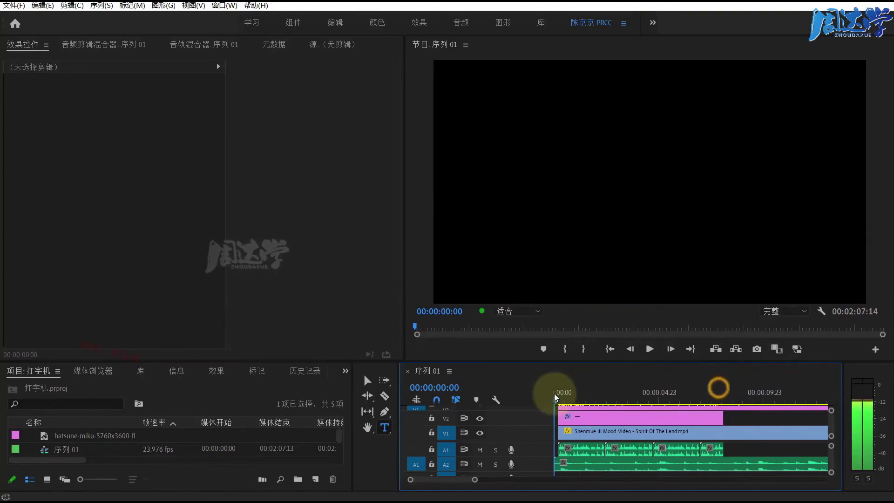
left_click(731, 392)
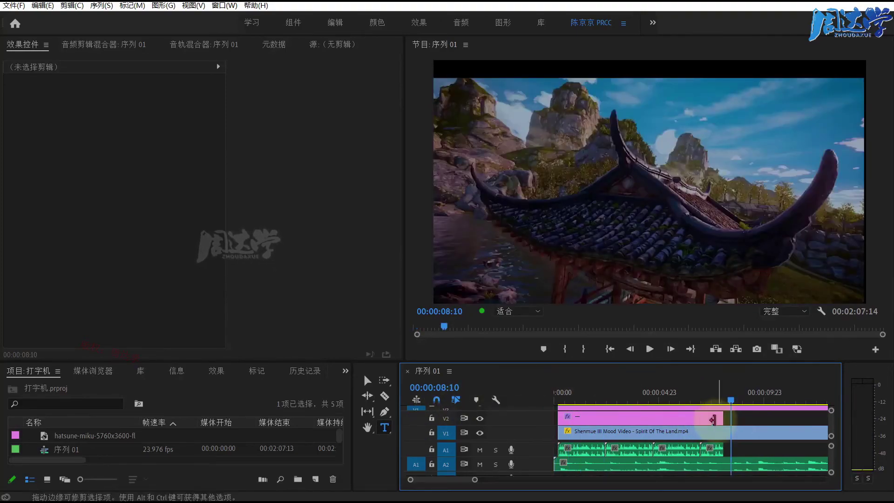
mouse_move(722, 449)
left_mouse_down()
mouse_move(741, 448)
mouse_move(550, 461)
left_mouse_up()
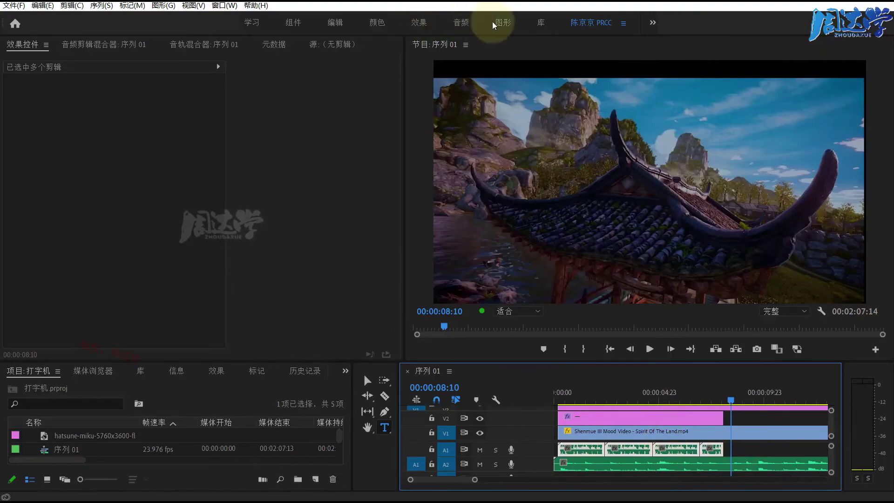
Switch to the Audio workspace and tag the typing sound clips as SFX.
left_click(461, 26)
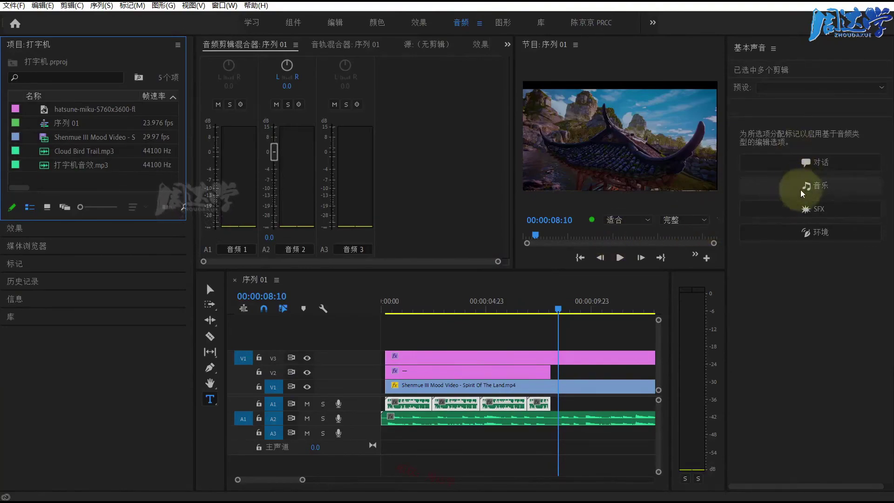
left_click(448, 307)
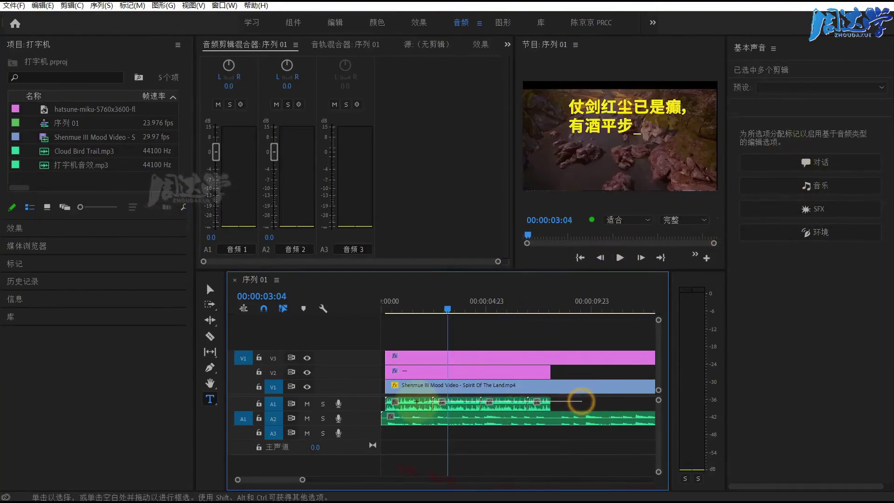
left_click(813, 213)
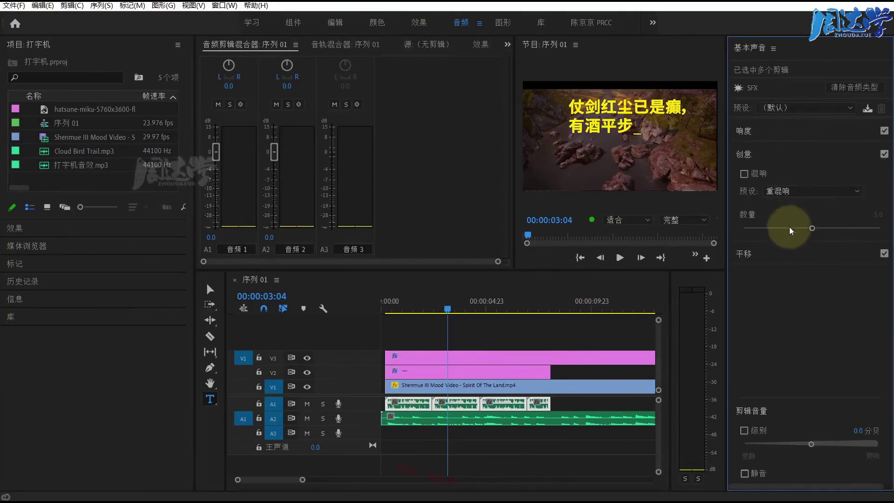
Enable Clip Volume Level and lower the typing sounds to -17.9 dB.
left_click(745, 431)
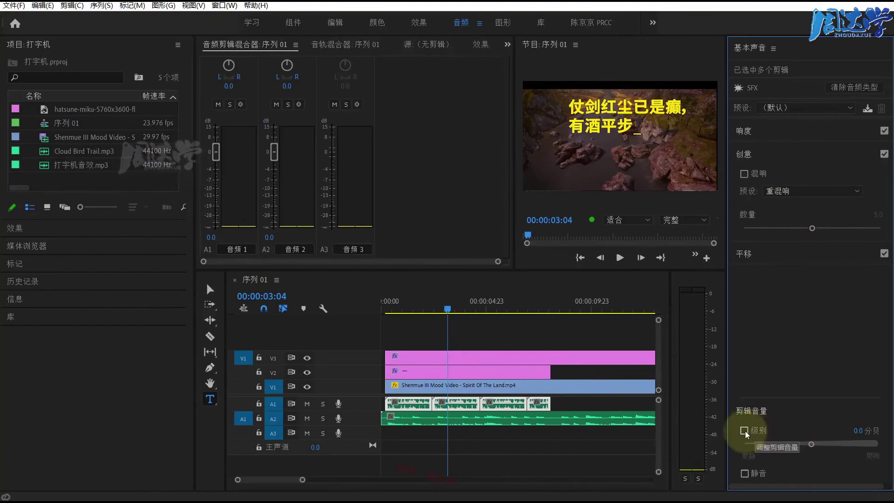
left_click_drag(811, 445, 767, 446)
left_click(385, 305)
key("space")
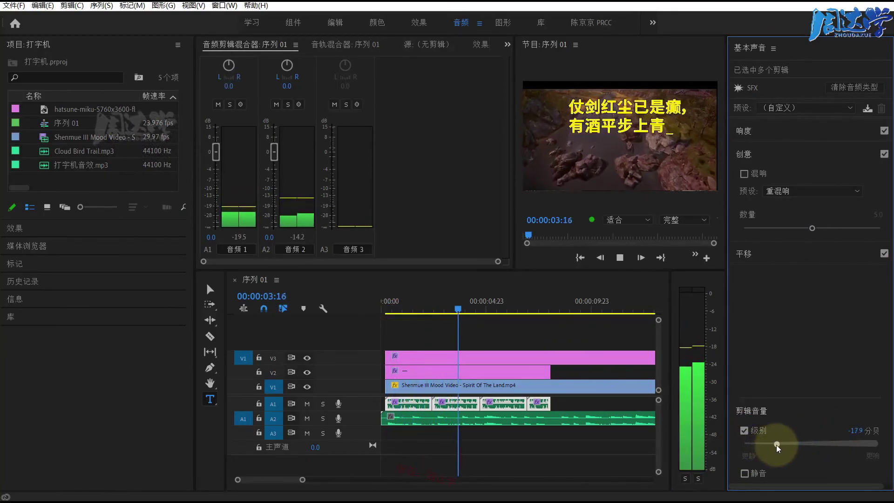
left_click_drag(768, 446, 777, 444)
Replay the sequence from 00:00:00:00 with the Program Monitor maximized.
key("space")
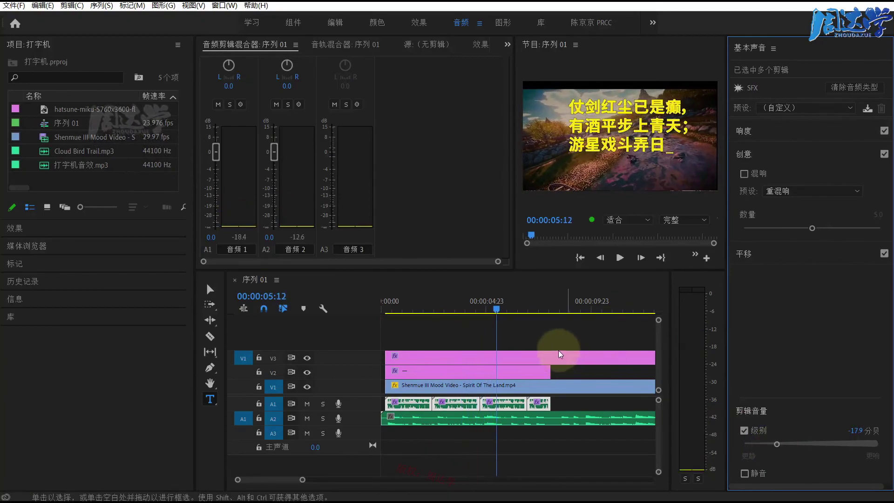
left_click(525, 336)
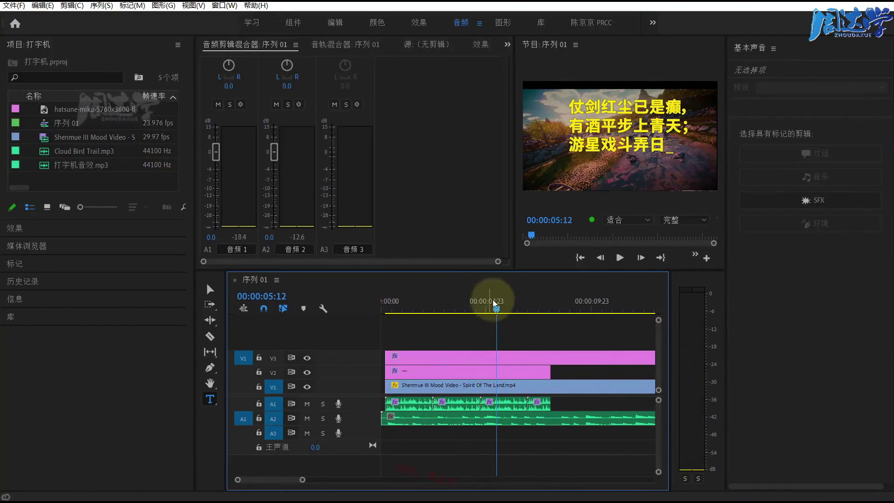
left_click_drag(495, 304, 392, 309)
key("space")
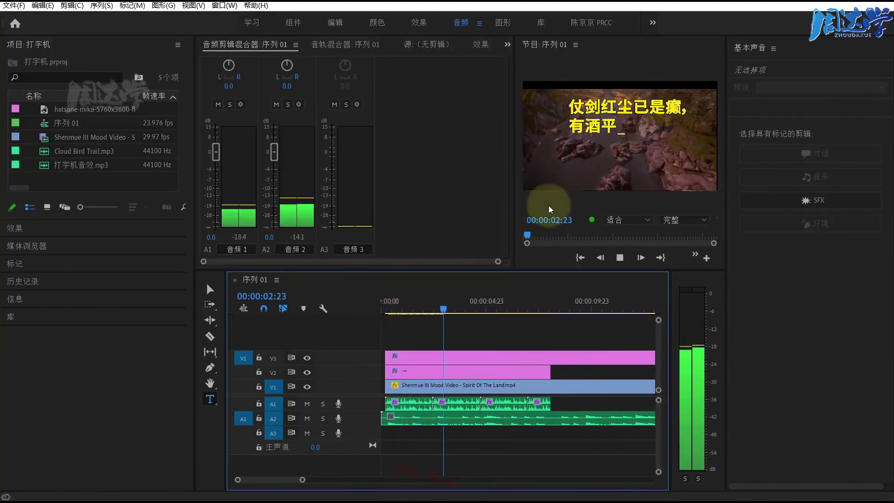
key("grave")
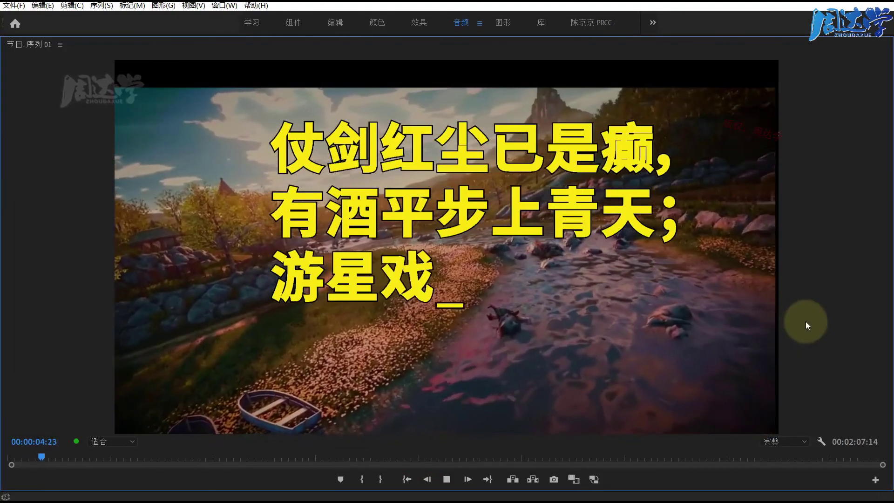